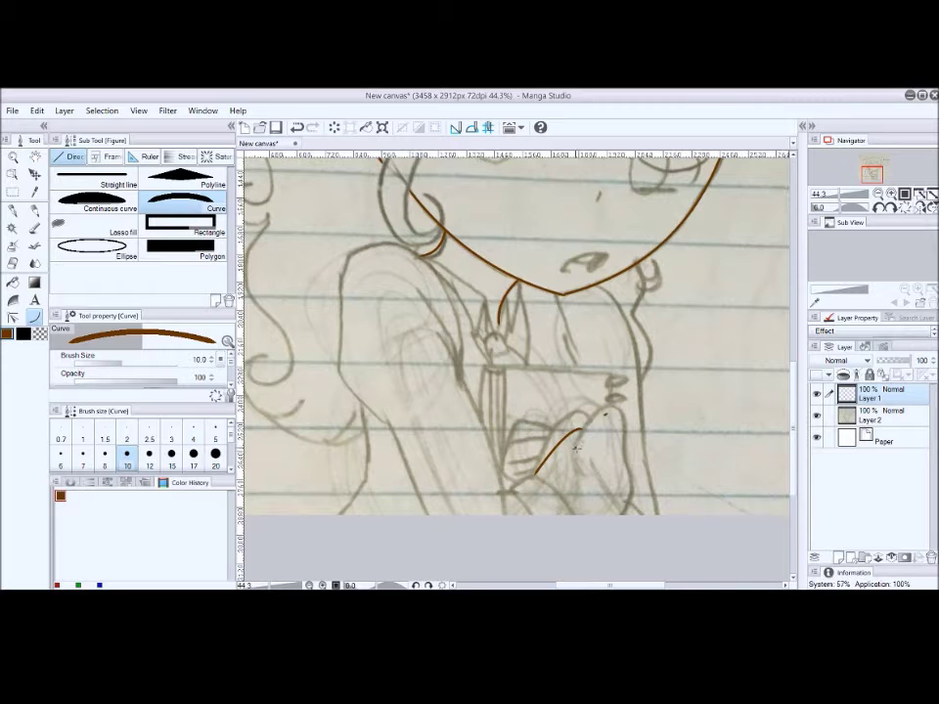
# Trace the outline of the raised hand and its fingers over the sketch with brown Curve strokes.
pyautogui.click(609, 466)
pyautogui.moveTo(607, 464); pyautogui.dragTo(627, 482)
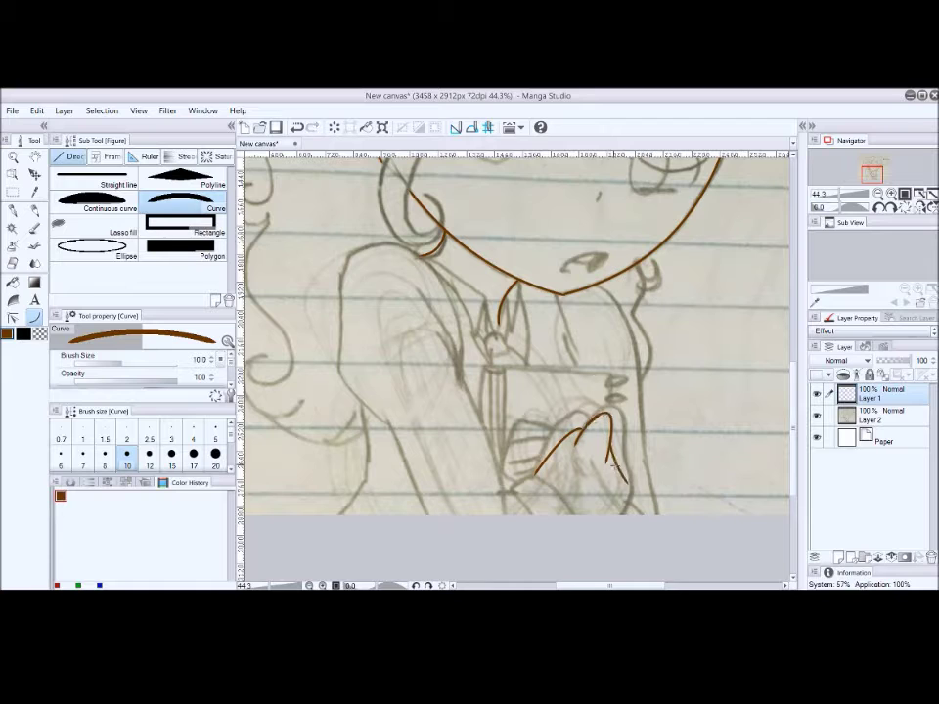
pyautogui.click(611, 513)
pyautogui.moveTo(533, 475); pyautogui.dragTo(587, 422)
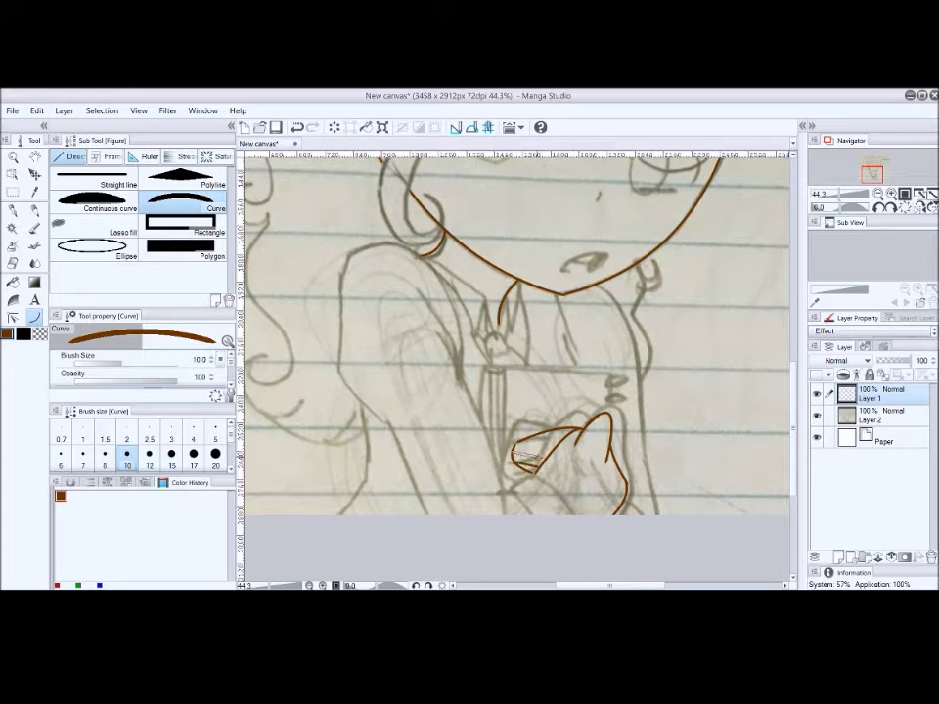
pyautogui.moveTo(511, 445); pyautogui.dragTo(561, 440)
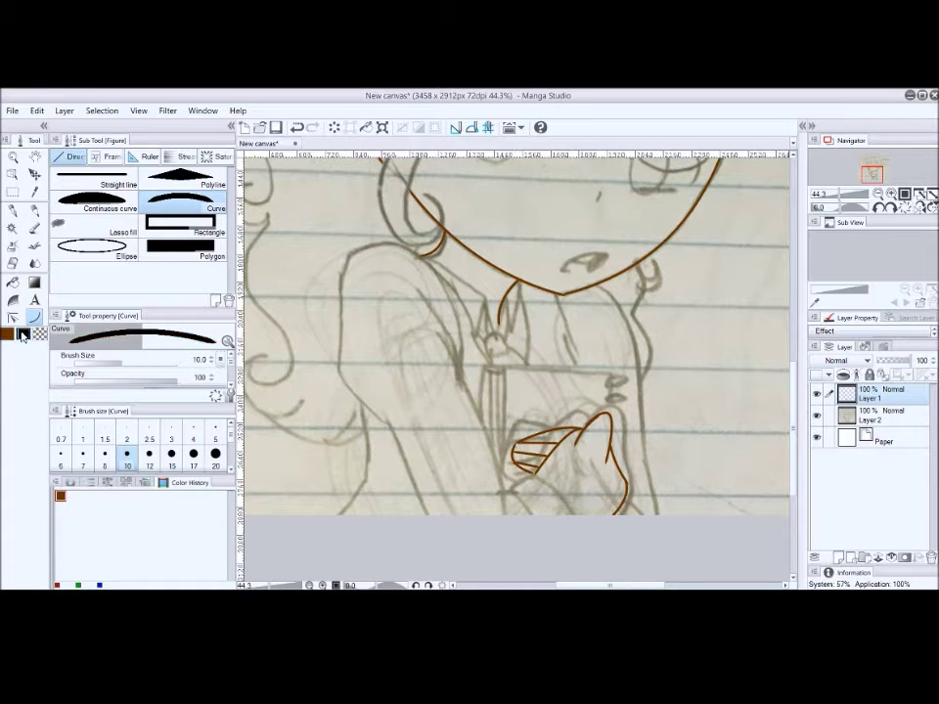
# Trace the sleeve in dark grey, from the rounded shoulder down both arm edges and around the cuff beside the hand.
pyautogui.moveTo(516, 465)
pyautogui.mouseDown()
pyautogui.moveTo(580, 527)
pyautogui.moveTo(564, 500)
pyautogui.mouseUp()
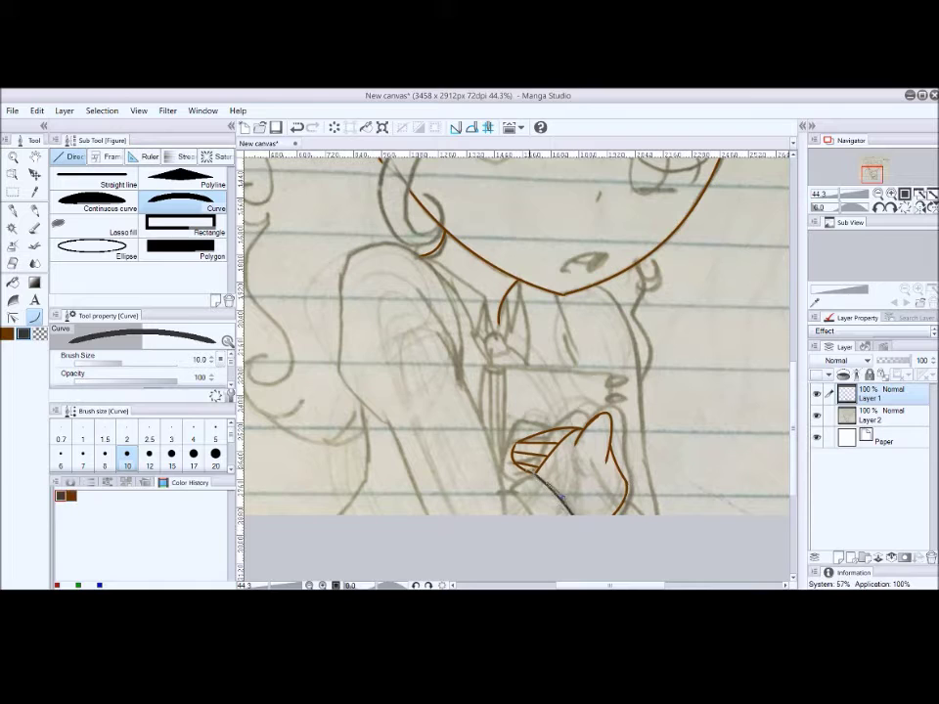
pyautogui.moveTo(459, 337); pyautogui.dragTo(335, 357)
pyautogui.click(318, 281)
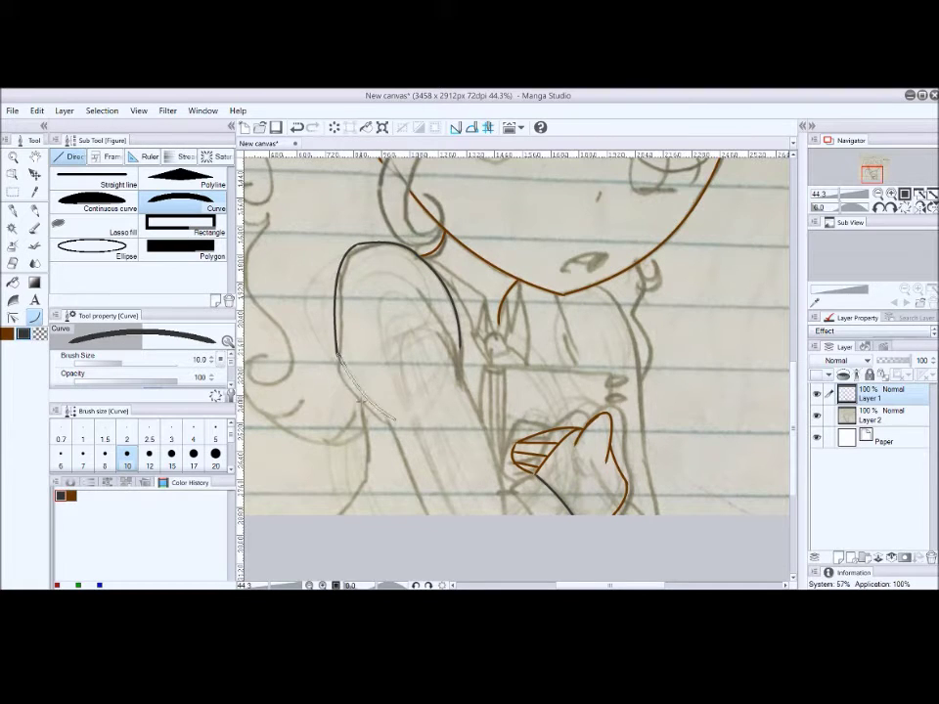
pyautogui.click(421, 513)
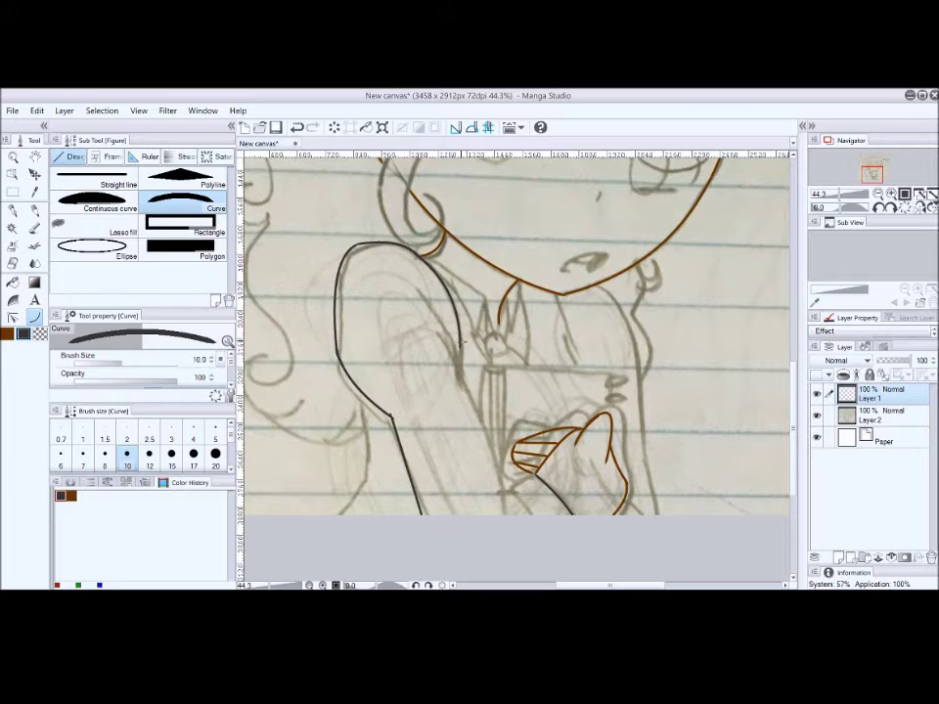
pyautogui.click(504, 517)
pyautogui.moveTo(536, 473); pyautogui.dragTo(500, 489)
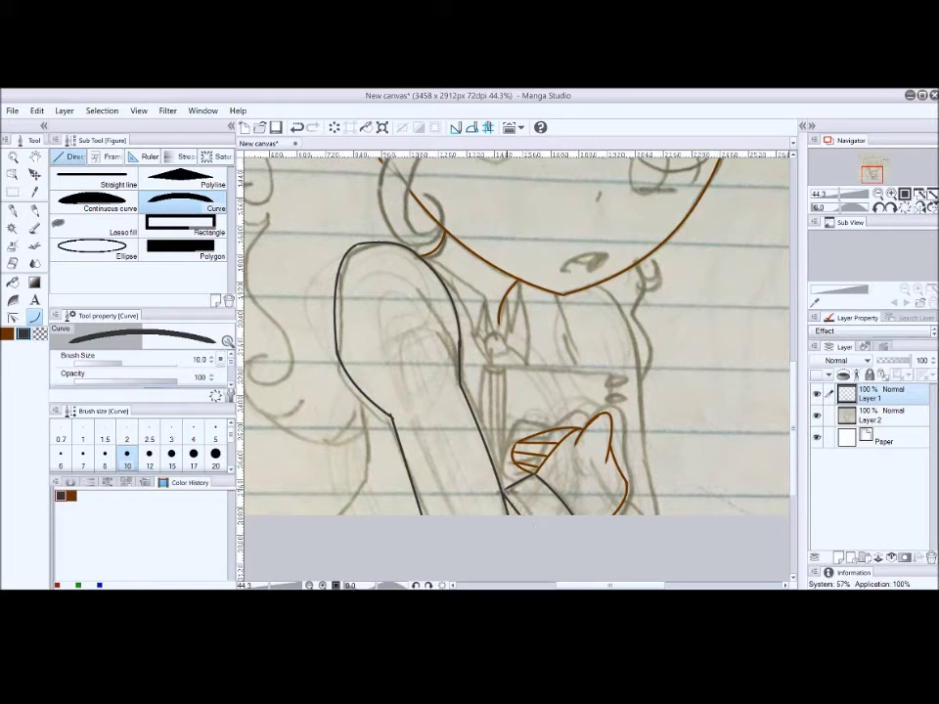
# Erase the overrunning line beside the cuff with a transparent curve at brush size 20.
pyautogui.press('c')
pyautogui.press(']')
pyautogui.press(']')
pyautogui.press(']')
pyautogui.press(']')
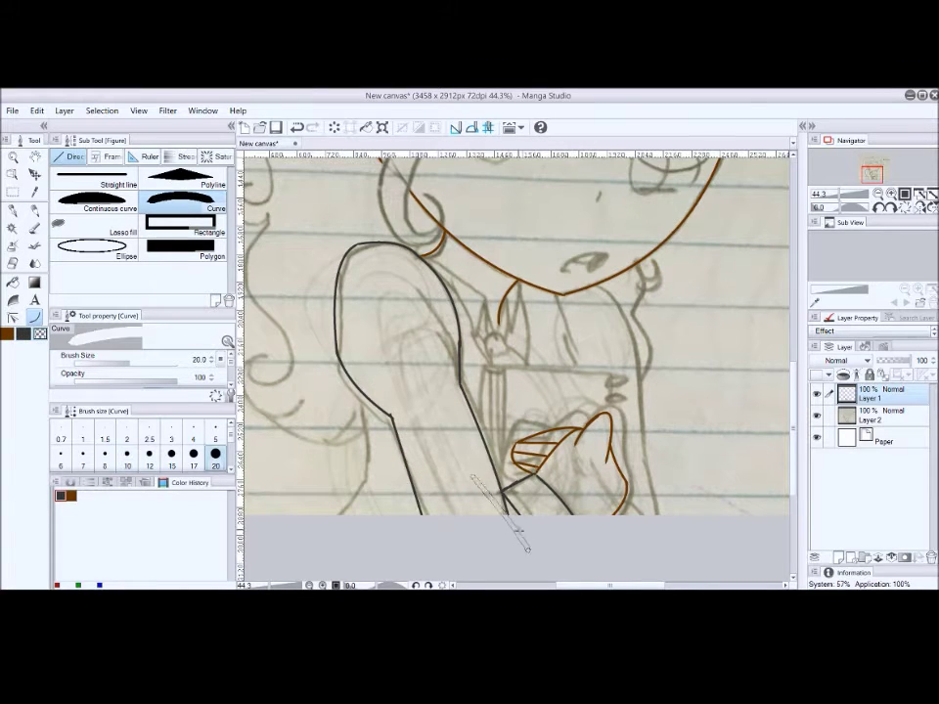
# Trace the short line beneath the cuff and the opposite shoulder and arm in dark grey at brush size 10.
pyautogui.press('c')
pyautogui.press('[')
pyautogui.press('[')
pyautogui.press('[')
pyautogui.press('[')
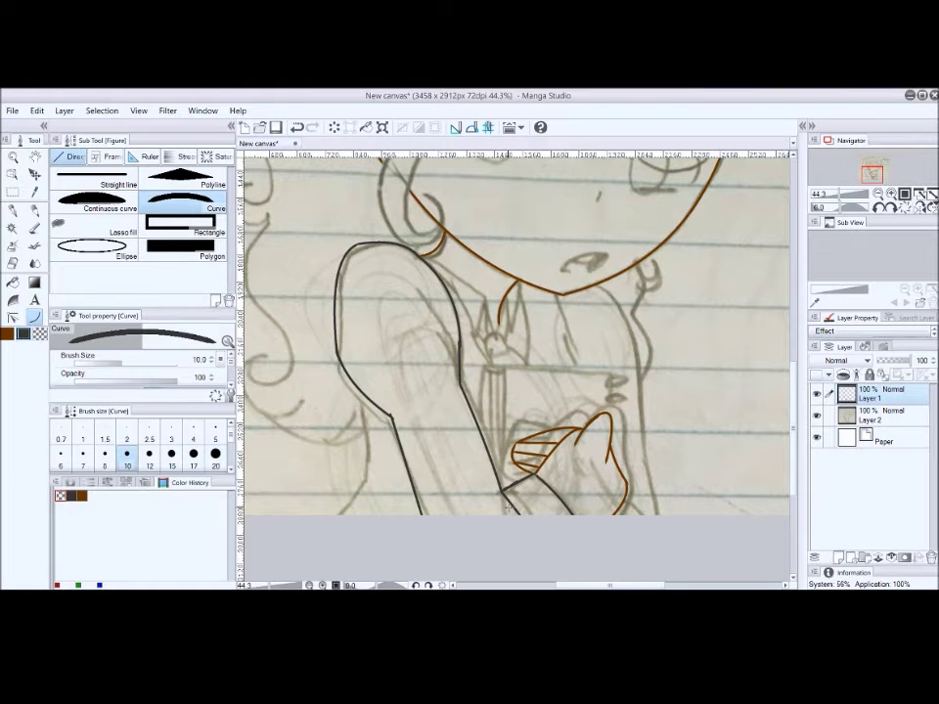
pyautogui.click(471, 518)
pyautogui.moveTo(648, 342); pyautogui.dragTo(658, 513)
pyautogui.click(605, 286)
pyautogui.moveTo(605, 285); pyautogui.dragTo(647, 342)
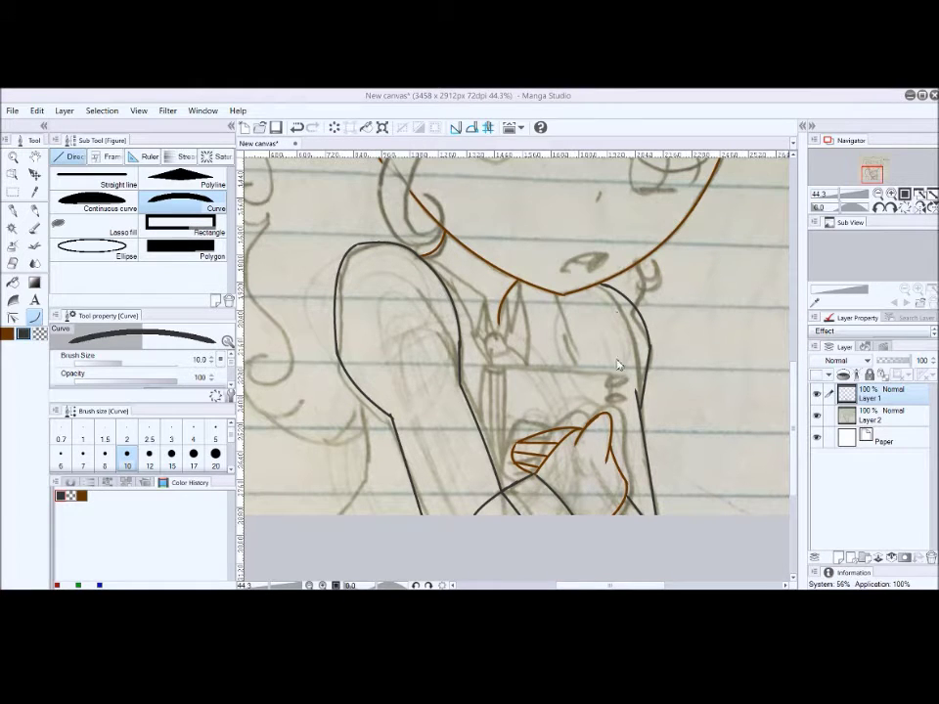
# Sample the dark grey line colour and trace the torso edge beside the sleeve.
pyautogui.press('x')
pyautogui.press('x')
pyautogui.hscroll(-10, 516, 333)
pyautogui.click(36, 160)
pyautogui.moveTo(738, 496); pyautogui.dragTo(332, 496)
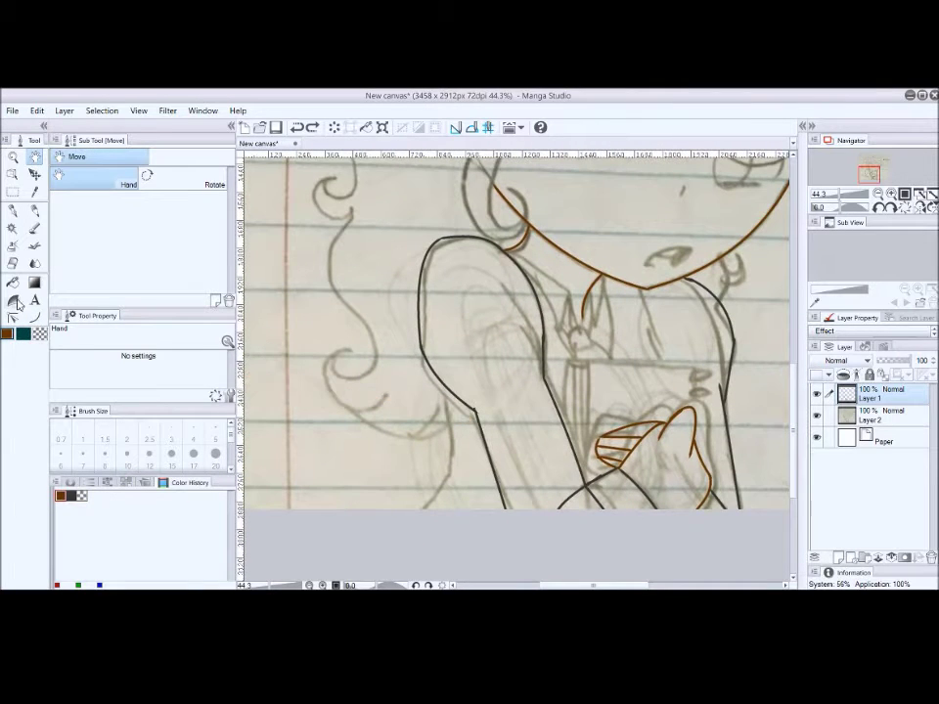
pyautogui.press('i')
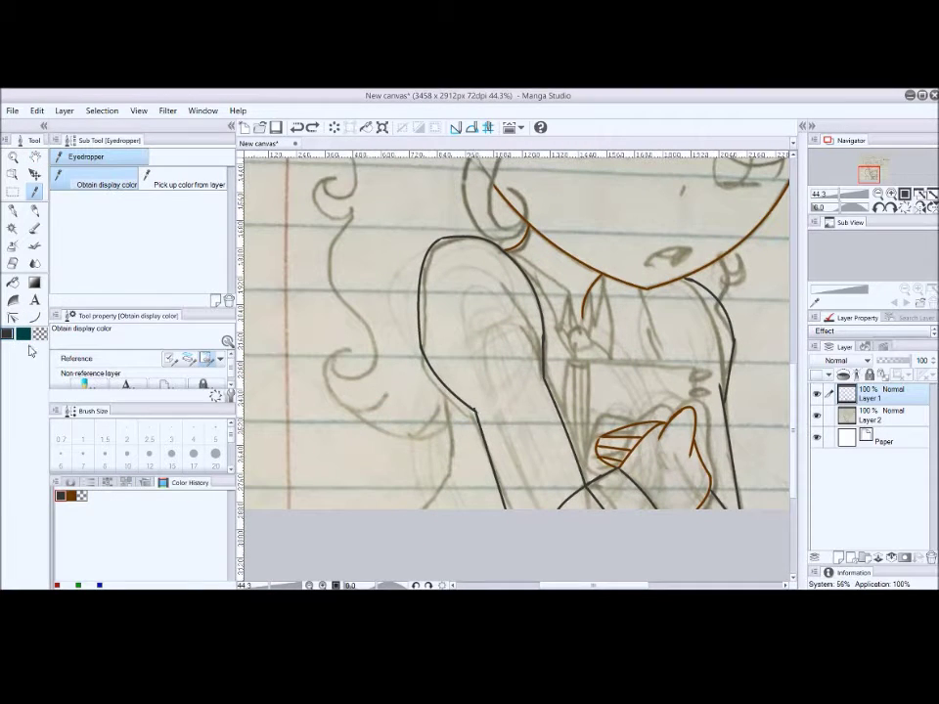
pyautogui.press('u')
pyautogui.moveTo(440, 381); pyautogui.dragTo(465, 483)
# Trace the collar, the neck bow and the shirt front folds below the chin in dark grey.
pyautogui.moveTo(528, 254); pyautogui.dragTo(580, 335)
pyautogui.moveTo(536, 290)
pyautogui.mouseDown()
pyautogui.moveTo(544, 319)
pyautogui.moveTo(540, 298)
pyautogui.moveTo(581, 335)
pyautogui.moveTo(595, 292)
pyautogui.moveTo(581, 311)
pyautogui.moveTo(602, 345)
pyautogui.moveTo(604, 284)
pyautogui.moveTo(611, 342)
pyautogui.mouseUp()
pyautogui.moveTo(559, 324); pyautogui.dragTo(579, 340)
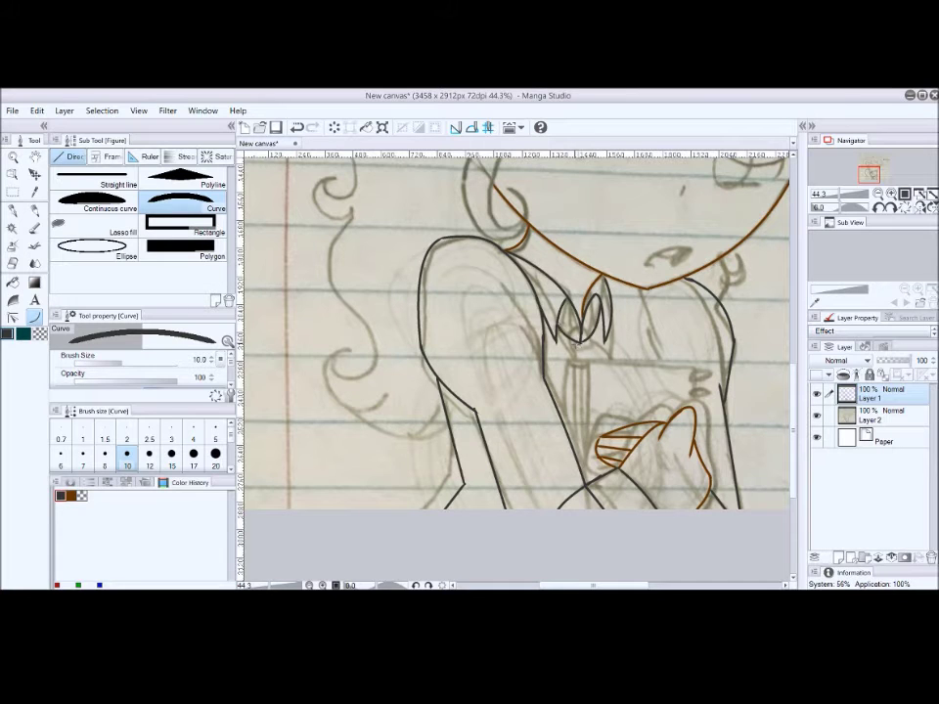
pyautogui.click(581, 356)
pyautogui.moveTo(609, 285); pyautogui.dragTo(615, 352)
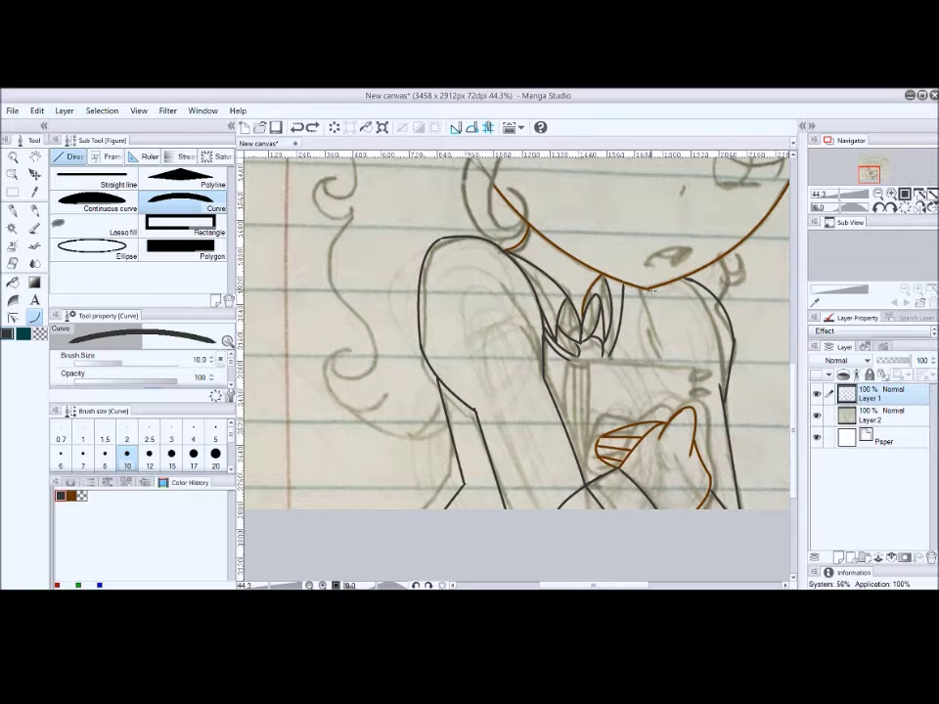
pyautogui.click(667, 333)
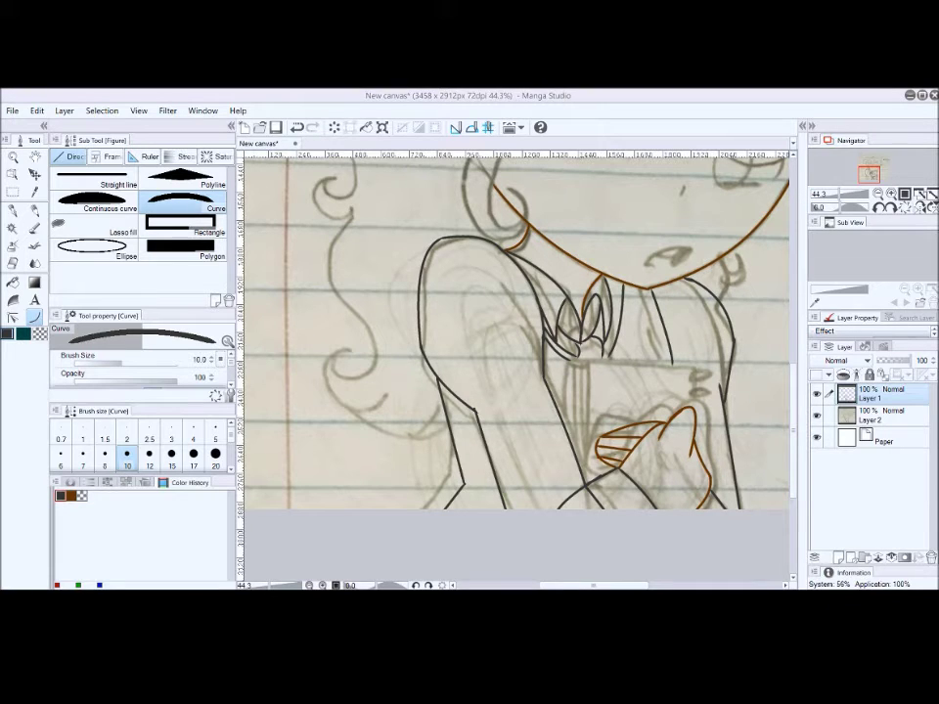
# Add a new layer below the line art and trace the book's cover and spine on it in dark red.
pyautogui.click(22, 334)
pyautogui.click(71, 496)
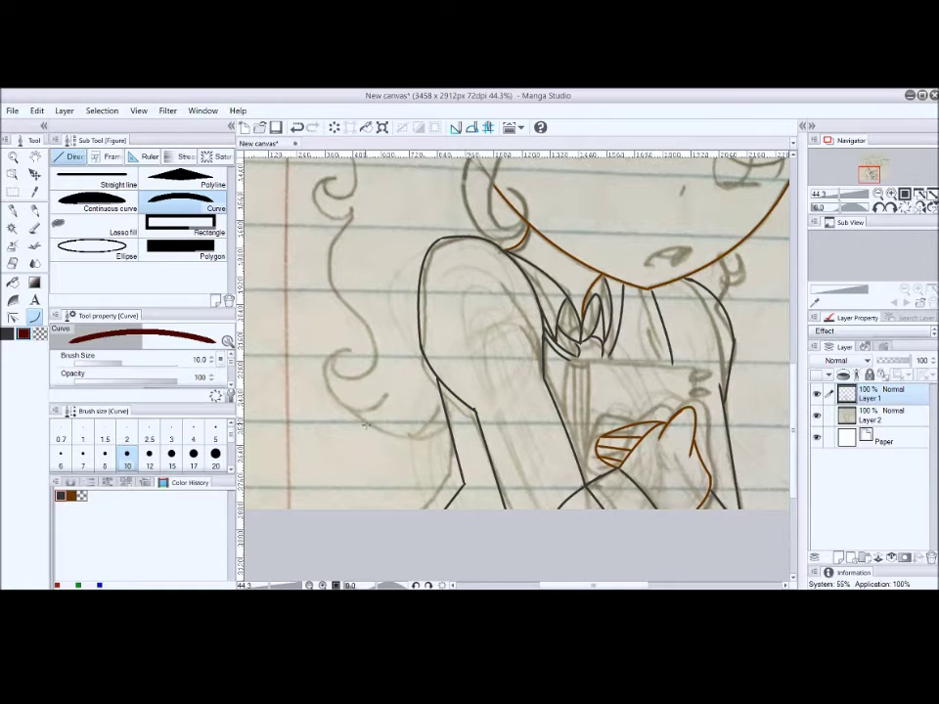
pyautogui.hotkey('ctrl', 'shift', 'n')
pyautogui.moveTo(586, 360); pyautogui.dragTo(587, 520)
pyautogui.click(587, 520)
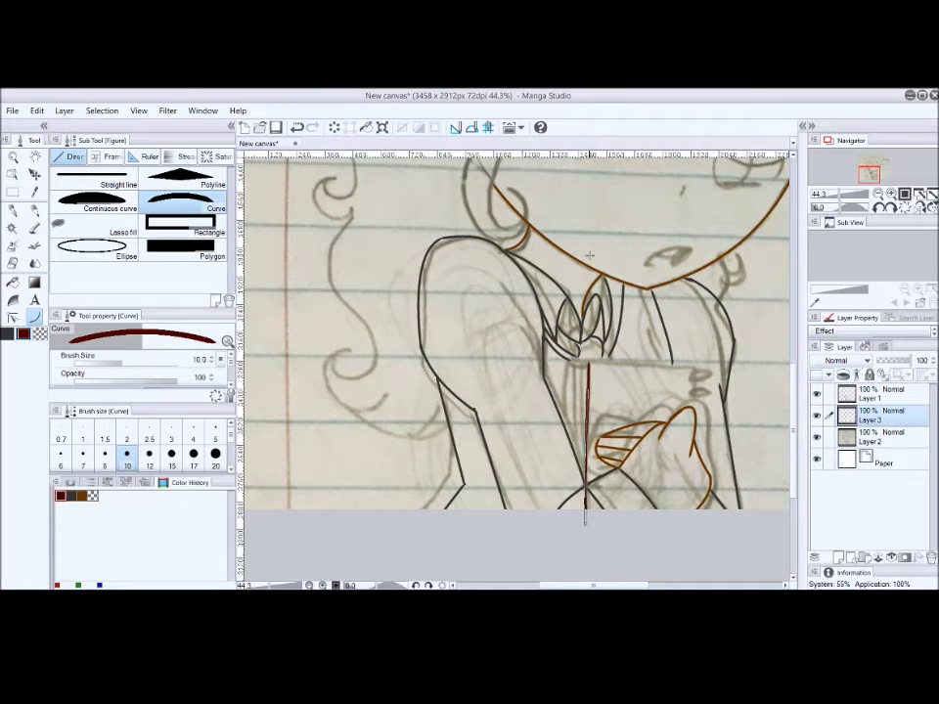
pyautogui.moveTo(587, 359)
pyautogui.mouseDown()
pyautogui.moveTo(693, 411)
pyautogui.moveTo(691, 452)
pyautogui.mouseUp()
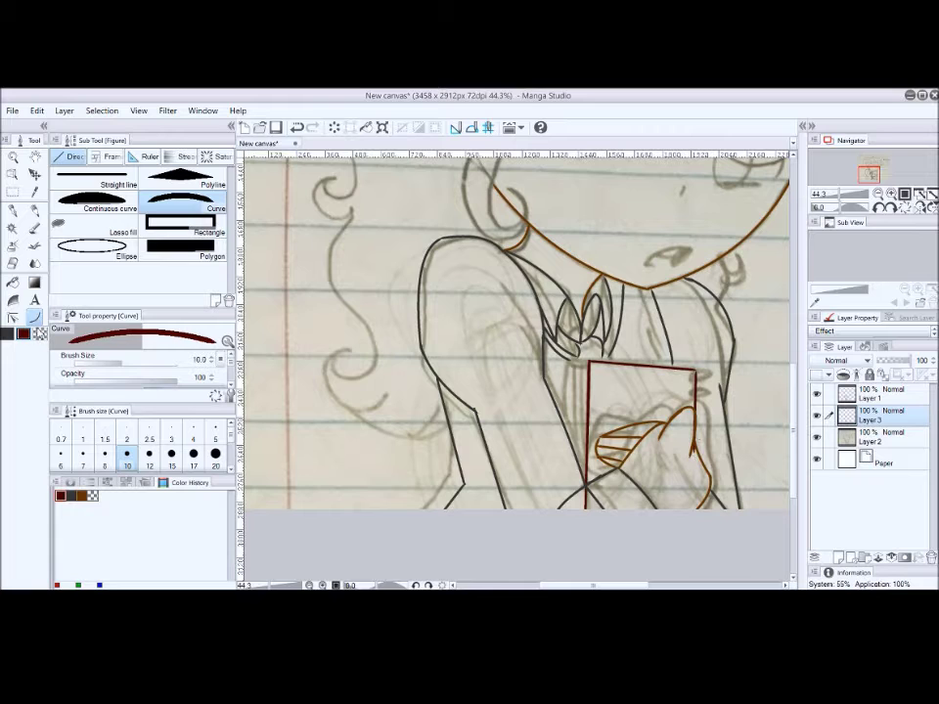
pyautogui.click(181, 178)
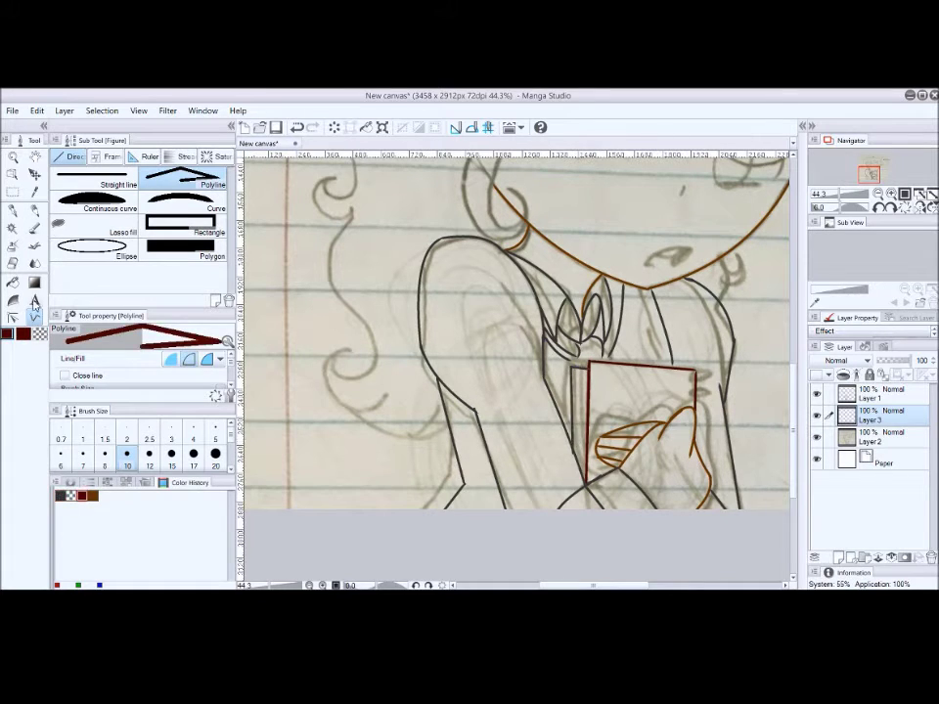
pyautogui.doubleClick(561, 420)
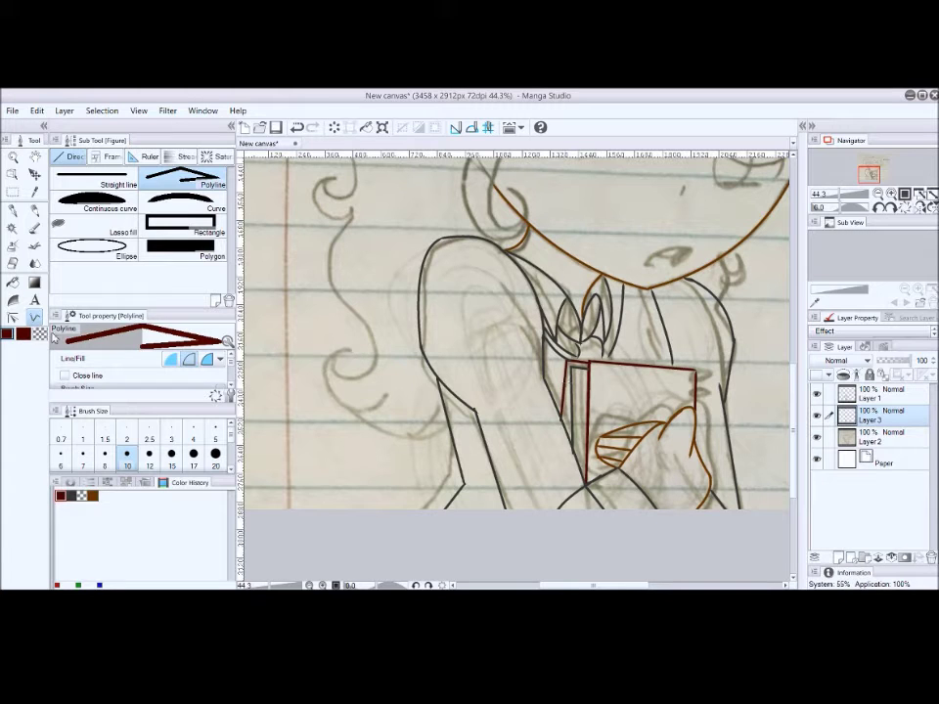
# Trace both eyebrows, the nose mark and the upper lid of the right-hand eye in black Curve strokes.
pyautogui.click(180, 203)
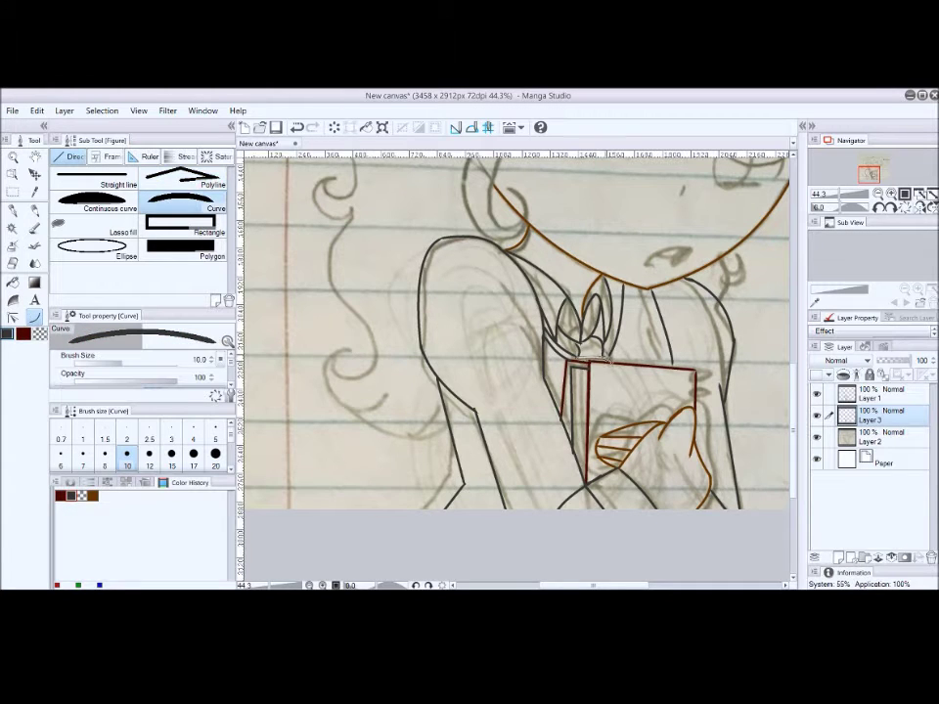
pyautogui.scroll(5, 688, 441)
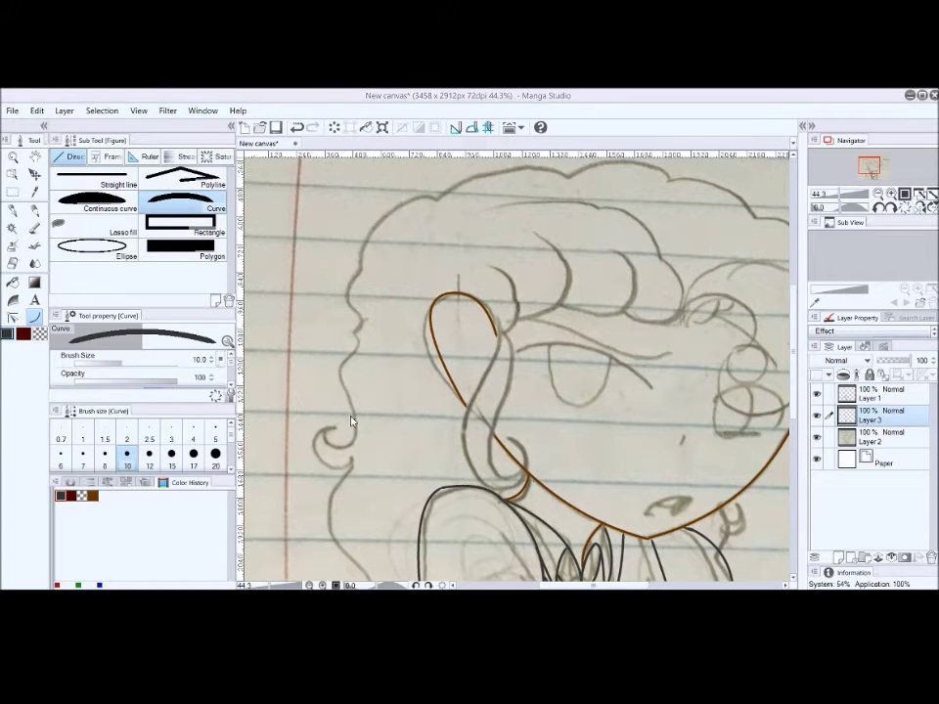
pyautogui.moveTo(508, 316); pyautogui.dragTo(675, 349)
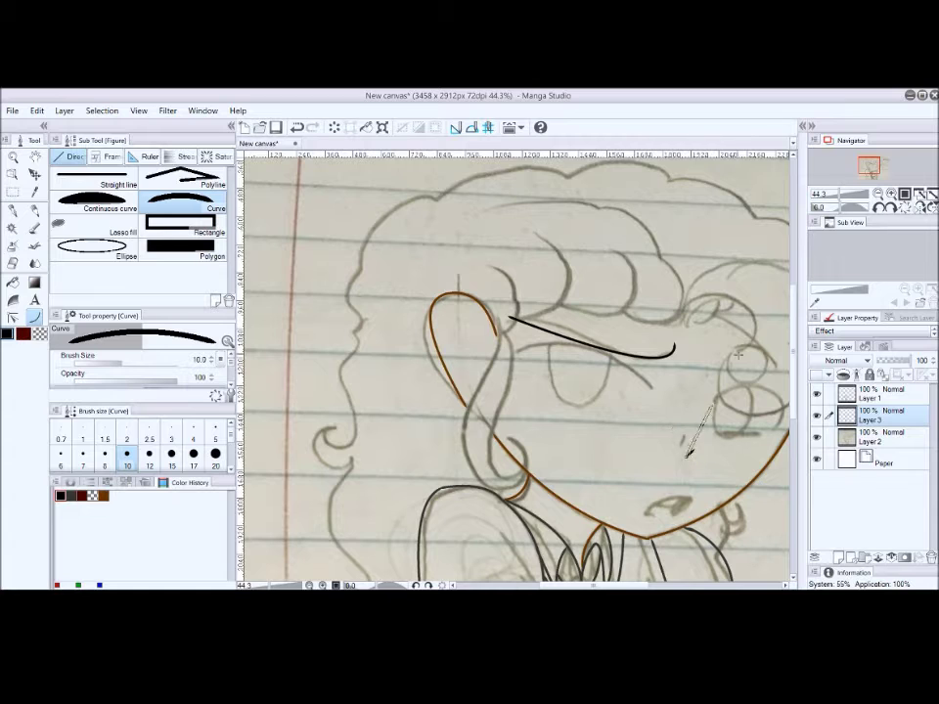
pyautogui.hscroll(1, 690, 446)
pyautogui.moveTo(684, 361)
pyautogui.mouseDown()
pyautogui.moveTo(749, 375)
pyautogui.moveTo(758, 386)
pyautogui.moveTo(733, 385)
pyautogui.mouseUp()
pyautogui.moveTo(677, 399); pyautogui.dragTo(743, 387)
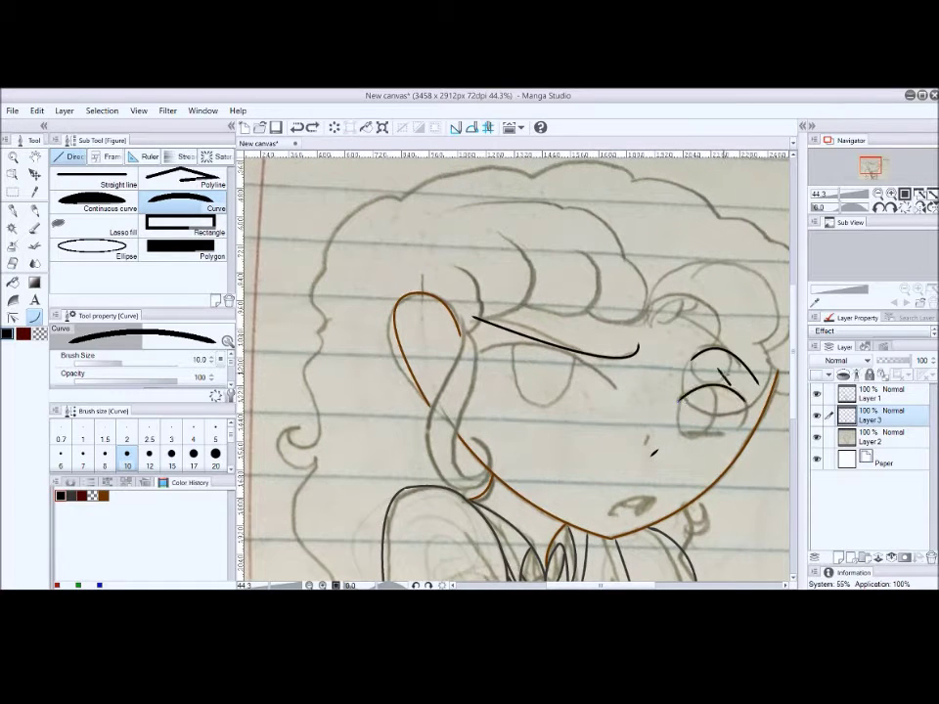
# Finish tracing the eyelids and irises of both eyes and the open mouth in black.
pyautogui.moveTo(482, 348); pyautogui.dragTo(616, 385)
pyautogui.moveTo(483, 350); pyautogui.dragTo(487, 367)
pyautogui.moveTo(676, 432)
pyautogui.mouseDown()
pyautogui.moveTo(724, 432)
pyautogui.moveTo(717, 427)
pyautogui.mouseUp()
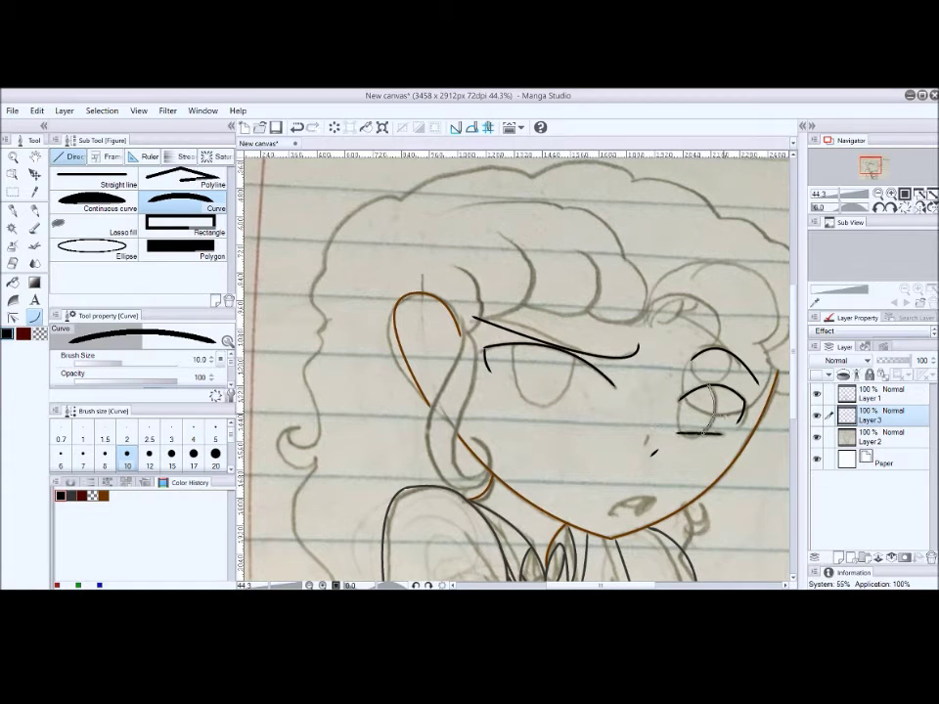
pyautogui.moveTo(569, 367); pyautogui.dragTo(537, 407)
pyautogui.moveTo(516, 346); pyautogui.dragTo(544, 418)
pyautogui.click(510, 389)
pyautogui.moveTo(624, 504)
pyautogui.mouseDown()
pyautogui.moveTo(642, 500)
pyautogui.moveTo(621, 509)
pyautogui.mouseUp()
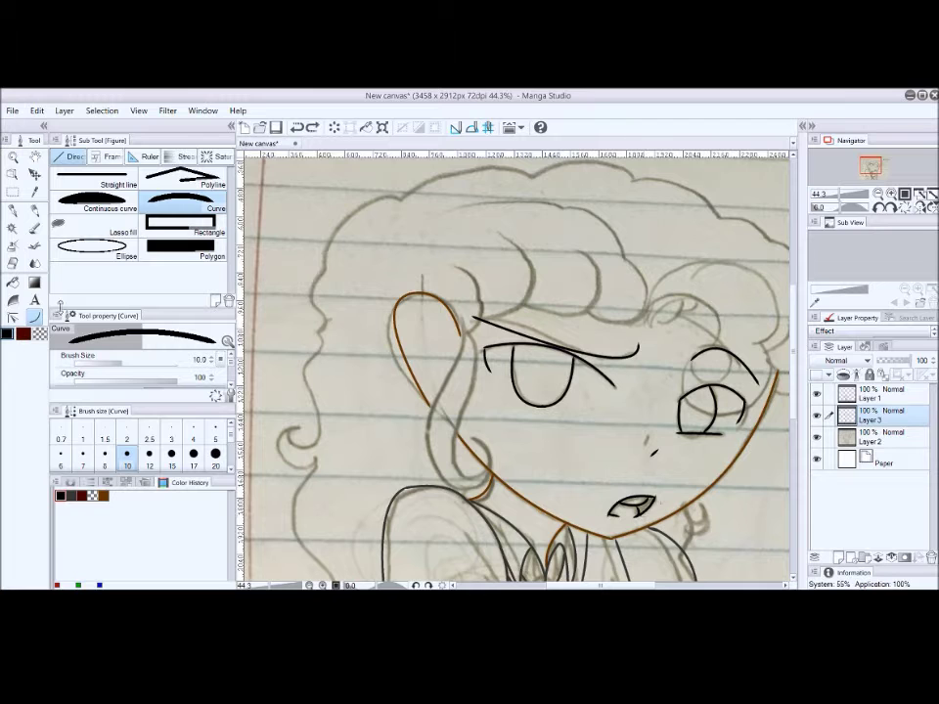
# Clean up stray line ends on the face with a transparent curve at brush size 15.
pyautogui.press(']')
pyautogui.press(']')
pyautogui.press('c')
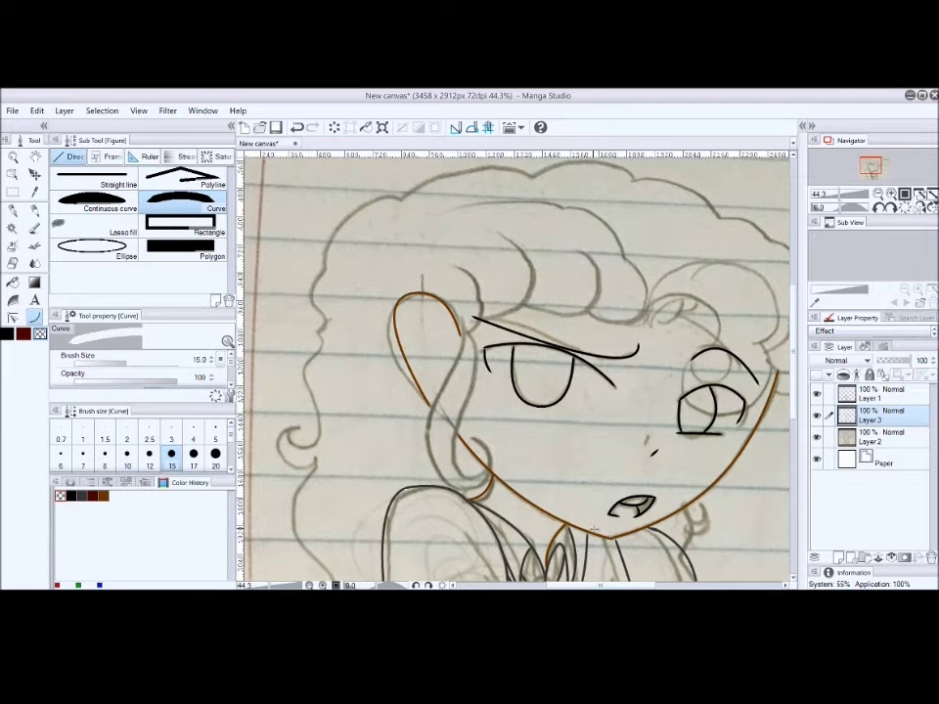
# Try out orange with a filled test rectangle beside the ear.
pyautogui.press('h')
pyautogui.moveTo(353, 341); pyautogui.dragTo(333, 332)
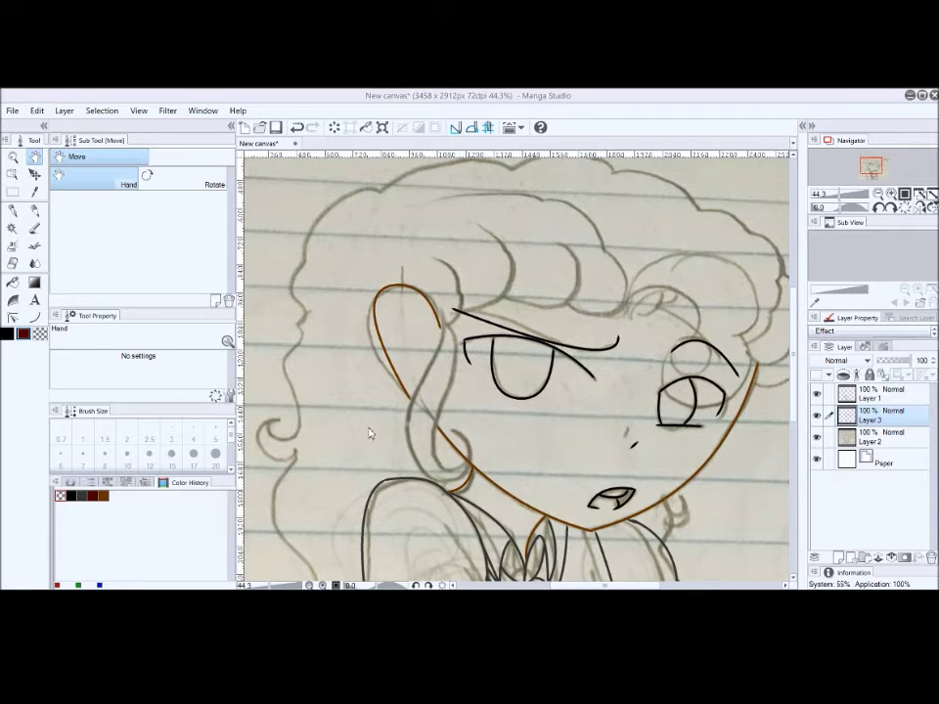
pyautogui.click(34, 317)
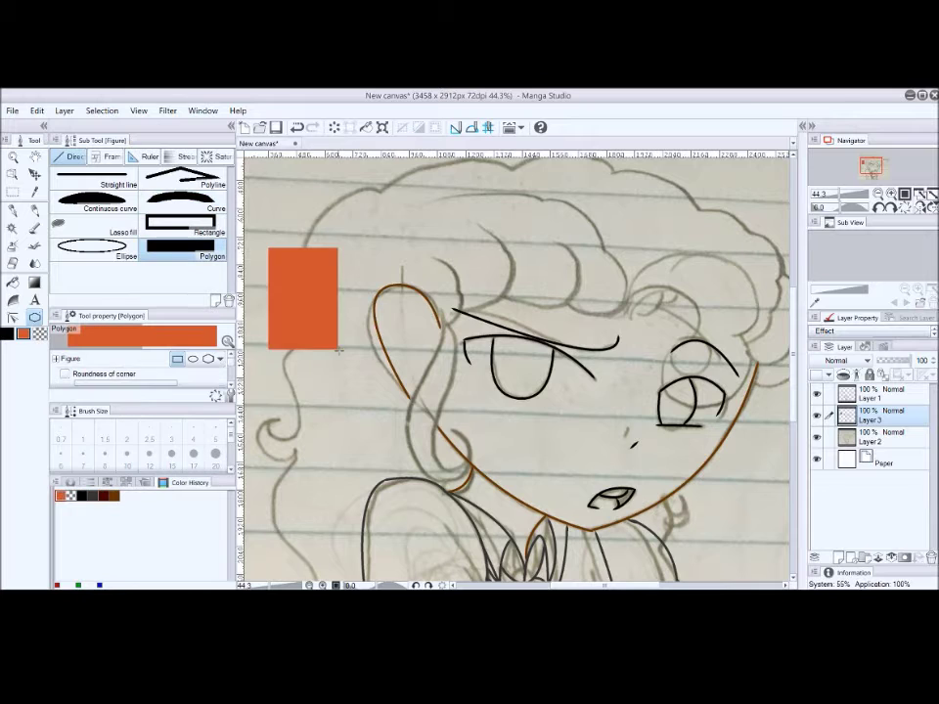
# Add a new layer above the line art and trace the outer arc of the large forehead curl in reddish brown at size 12.
pyautogui.click(72, 495)
pyautogui.click(885, 391)
pyautogui.hotkey('ctrl', 'a')
pyautogui.hotkey('ctrl', 'd')
pyautogui.hotkey('ctrl', 'shift', 'n')
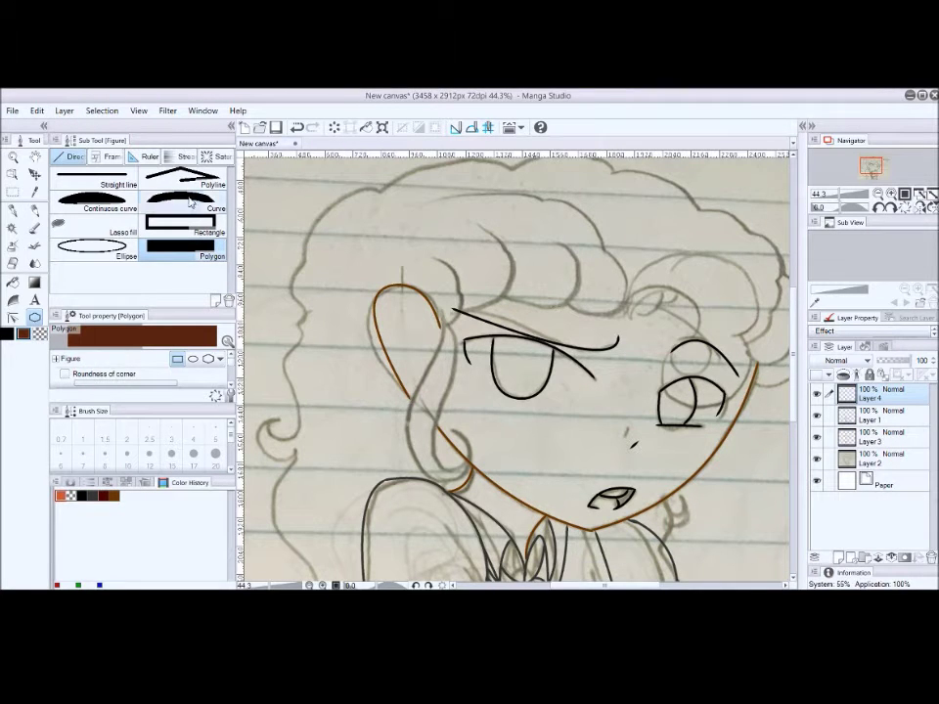
pyautogui.click(181, 200)
pyautogui.moveTo(624, 313)
pyautogui.mouseDown()
pyautogui.moveTo(736, 256)
pyautogui.moveTo(745, 338)
pyautogui.mouseUp()
pyautogui.click(675, 223)
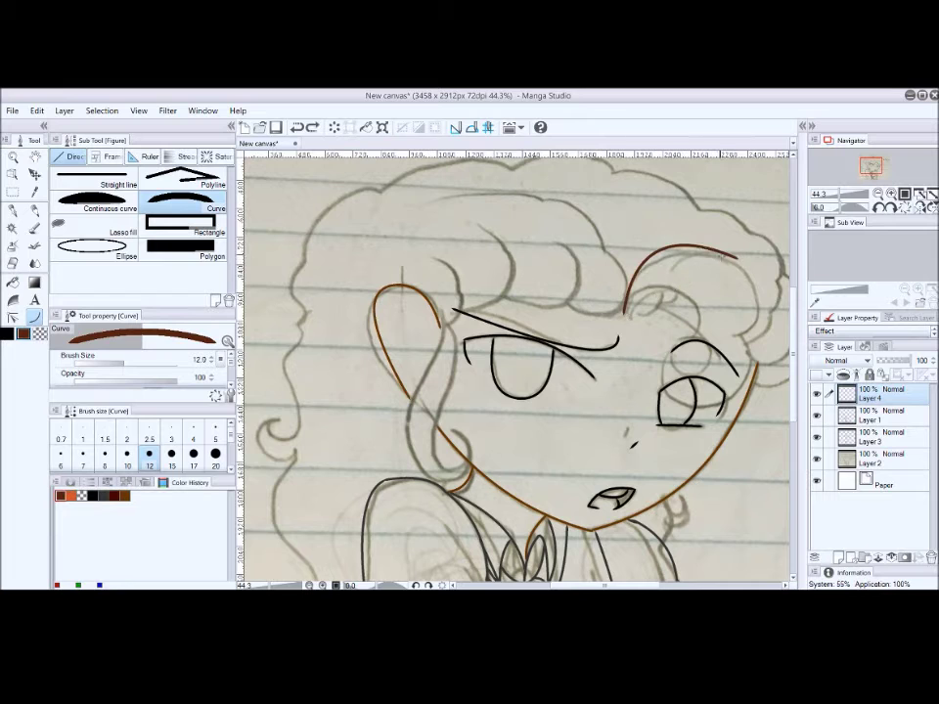
pyautogui.click(770, 290)
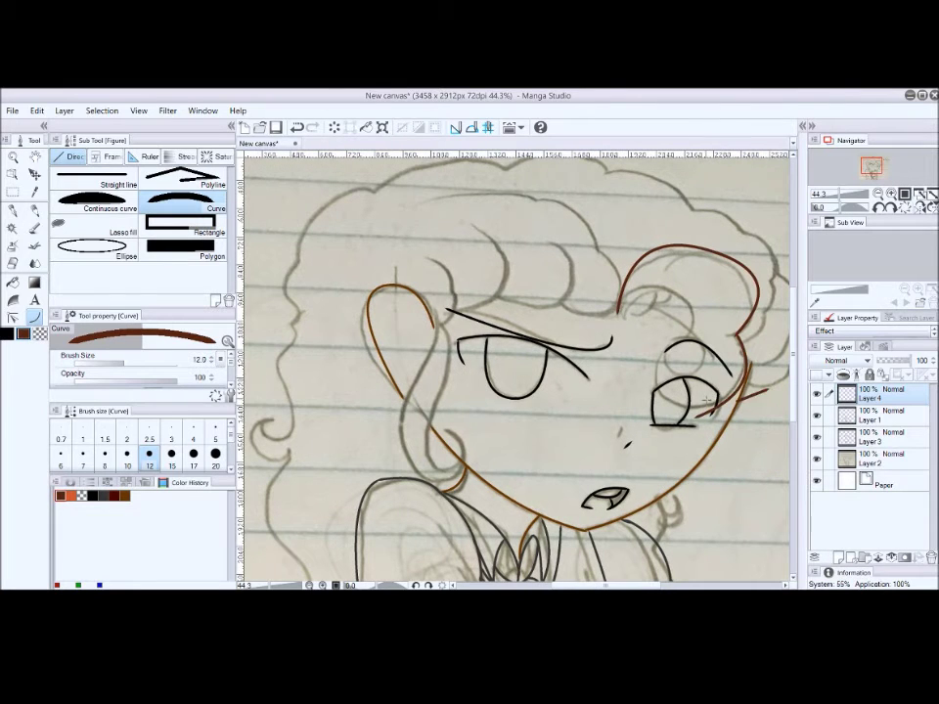
# Trace the inner loops of the forehead curl and the upper edge of the fringe in reddish brown.
pyautogui.moveTo(691, 408)
pyautogui.mouseDown()
pyautogui.moveTo(665, 352)
pyautogui.moveTo(661, 290)
pyautogui.mouseUp()
pyautogui.click(659, 355)
pyautogui.click(688, 322)
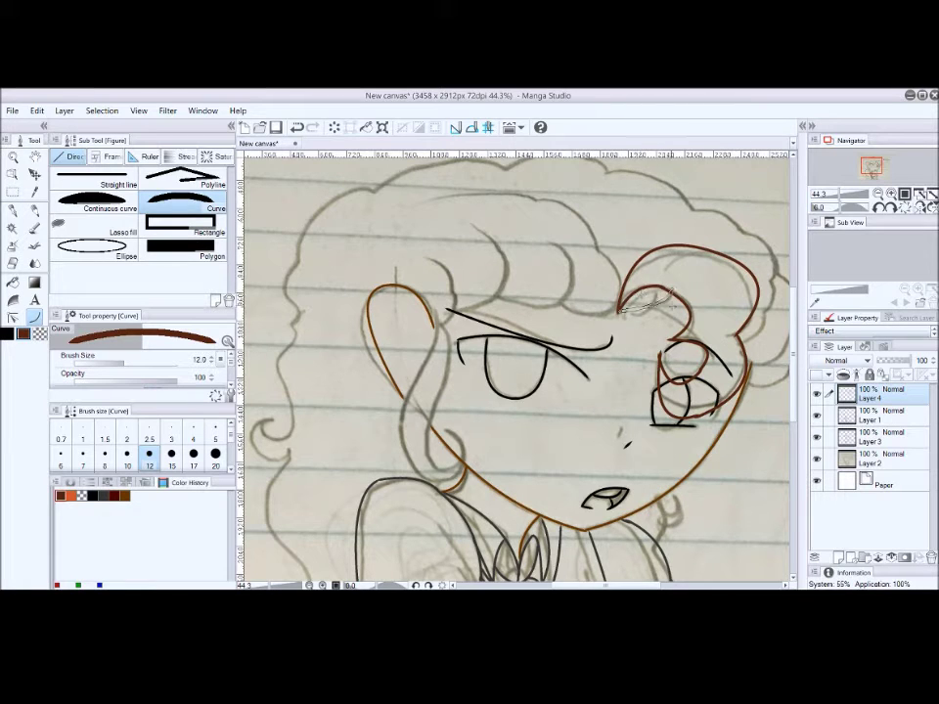
pyautogui.moveTo(618, 305)
pyautogui.mouseDown()
pyautogui.moveTo(579, 233)
pyautogui.moveTo(458, 194)
pyautogui.mouseUp()
pyautogui.click(587, 176)
# Erase overlapping line ends at the forehead curl's loop with a transparent curve at brush size 20.
pyautogui.press(']')
pyautogui.press(']')
pyautogui.press(']')
pyautogui.click(40, 333)
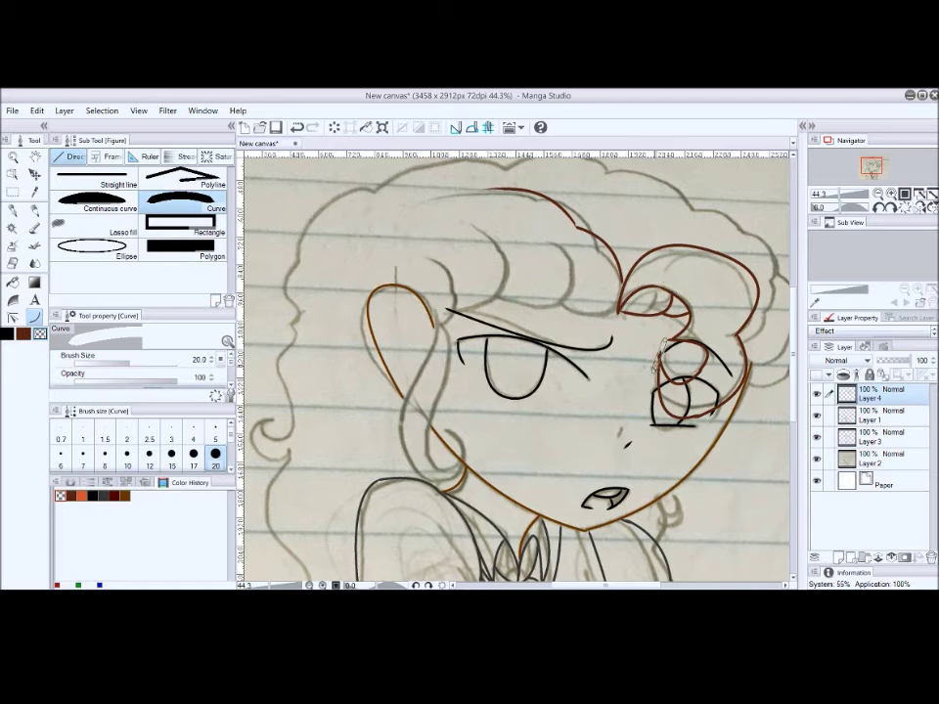
# Trace the wavy fringe strands above the ear and the left-hand eyebrow in reddish brown at brush size 10.
pyautogui.click(23, 334)
pyautogui.click(127, 454)
pyautogui.moveTo(434, 326); pyautogui.dragTo(427, 256)
pyautogui.click(457, 286)
pyautogui.moveTo(448, 311); pyautogui.dragTo(504, 276)
pyautogui.click(480, 259)
pyautogui.moveTo(453, 221); pyautogui.dragTo(492, 259)
pyautogui.click(486, 219)
pyautogui.moveTo(546, 233); pyautogui.dragTo(573, 299)
pyautogui.click(559, 307)
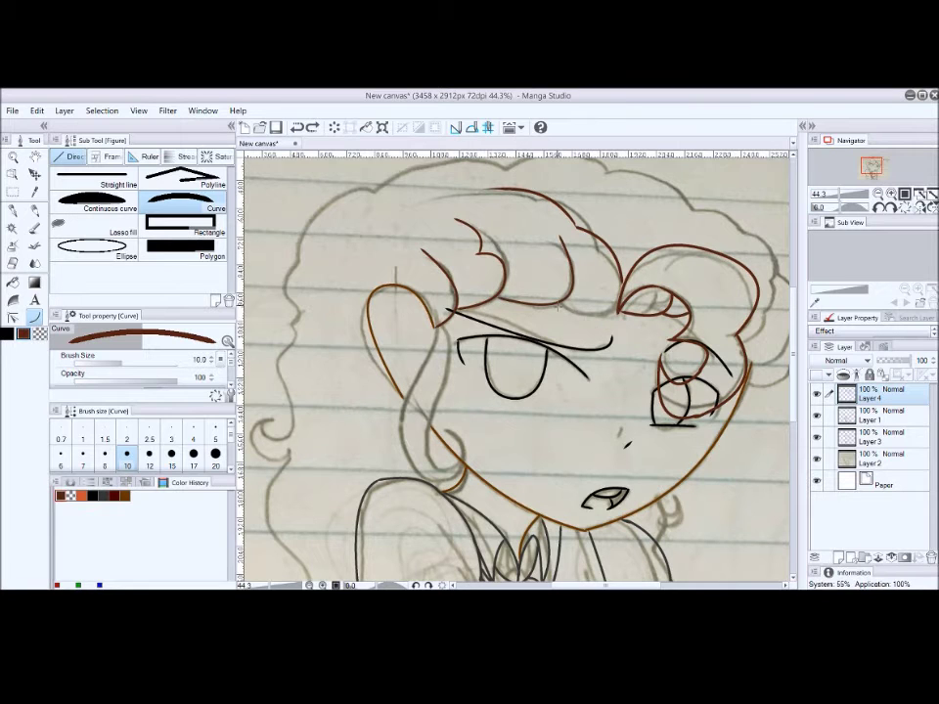
# Trim the upper ends of the fringe strands with transparent curves at brush size 20.
pyautogui.click(39, 333)
pyautogui.click(215, 453)
pyautogui.moveTo(444, 213)
pyautogui.mouseDown()
pyautogui.moveTo(488, 247)
pyautogui.moveTo(488, 234)
pyautogui.moveTo(434, 260)
pyautogui.mouseUp()
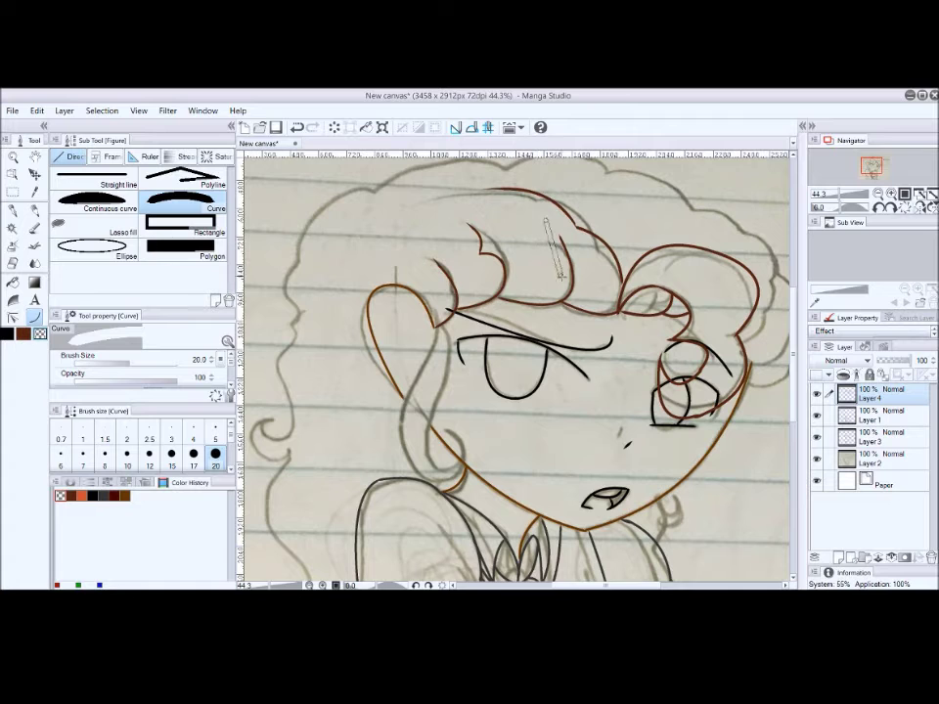
# Trace the sidelock in front of the ear and its curled tip in reddish brown at brush size 10.
pyautogui.click(23, 334)
pyautogui.click(127, 454)
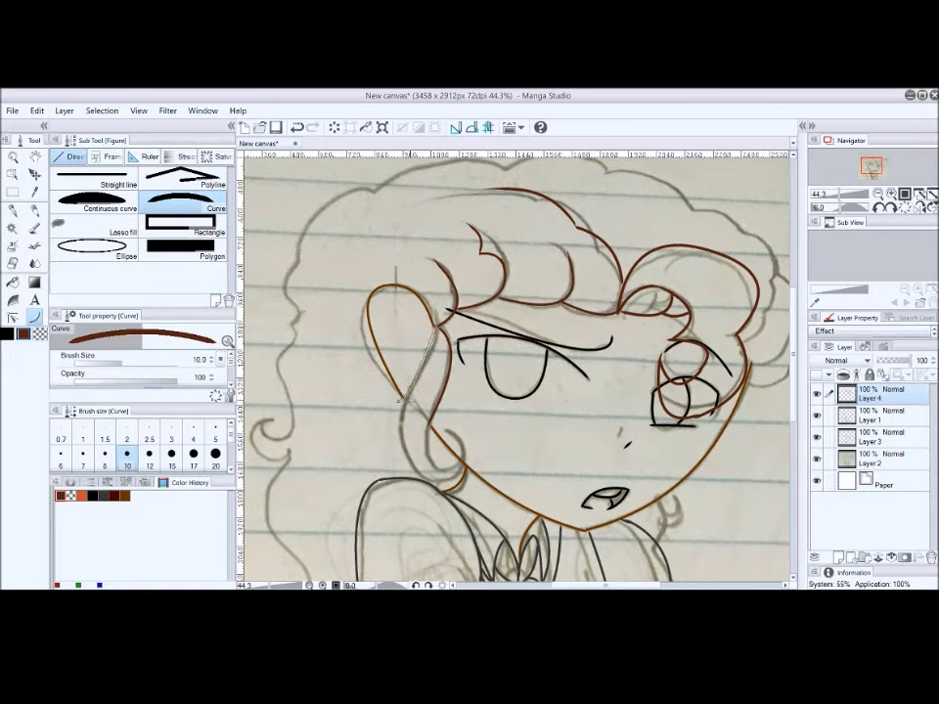
pyautogui.moveTo(428, 328); pyautogui.dragTo(430, 481)
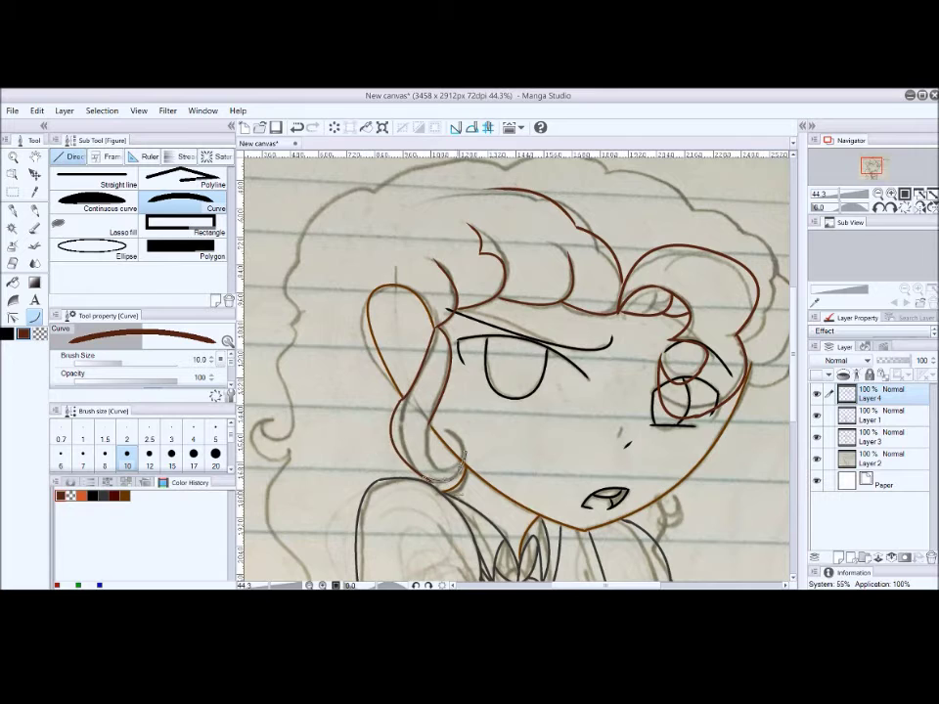
pyautogui.moveTo(452, 432); pyautogui.dragTo(458, 467)
pyautogui.click(457, 460)
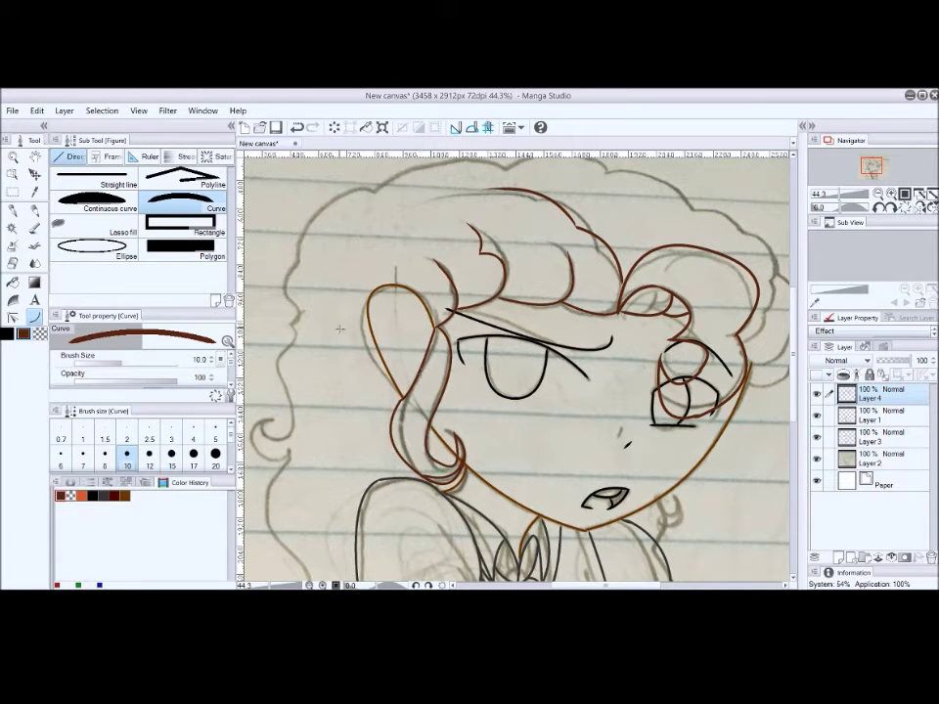
# Trace the hair's outer outline in reddish brown from the lobe beside the forehead curl over the scalloped crown.
pyautogui.hscroll(3, 518, 370)
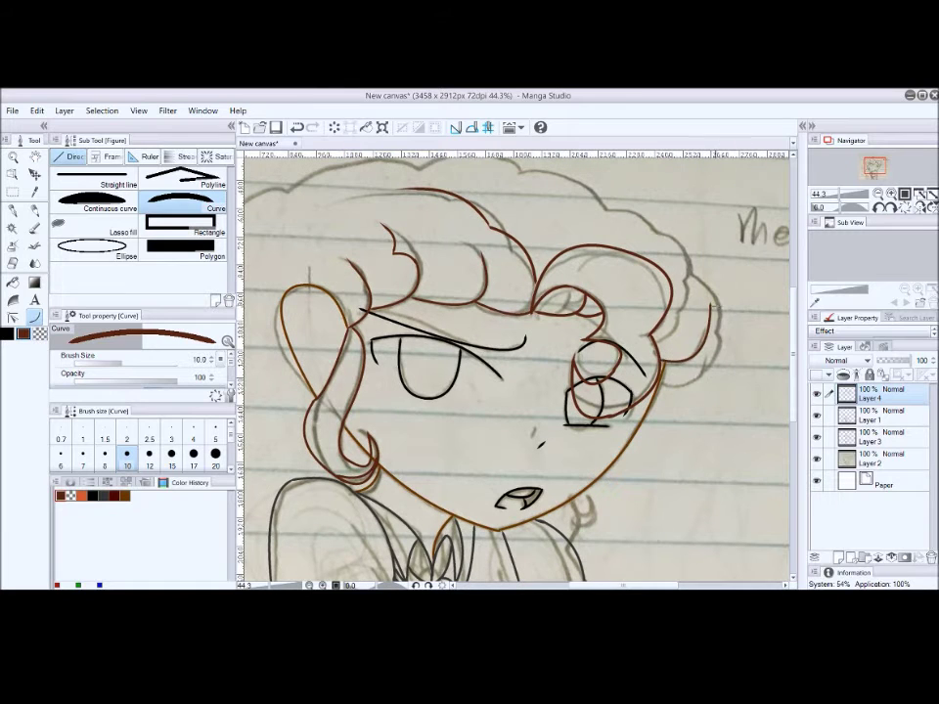
pyautogui.moveTo(598, 200); pyautogui.dragTo(687, 277)
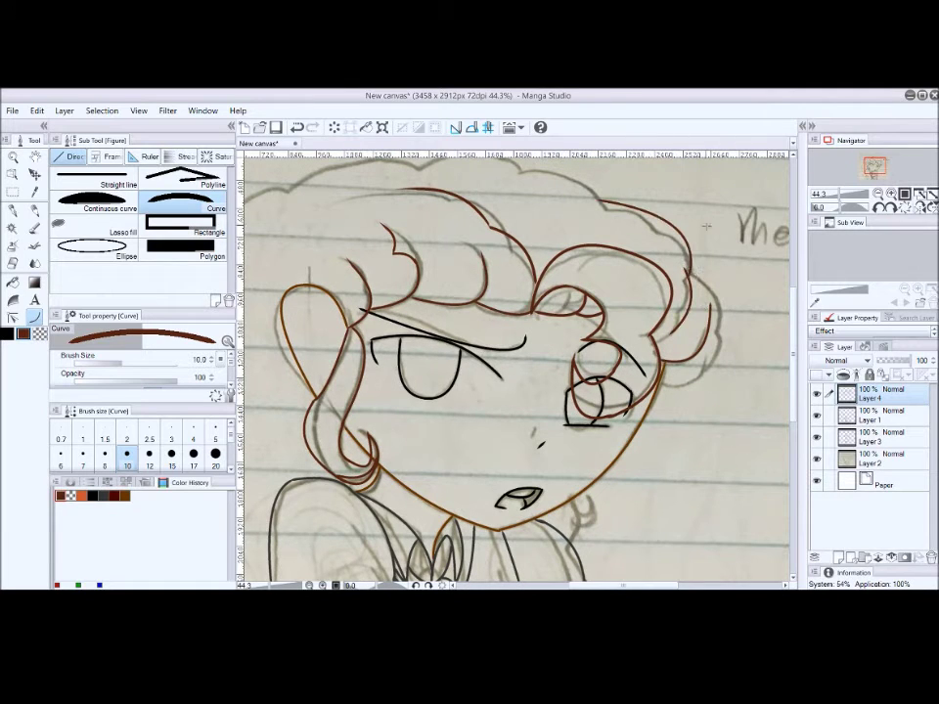
pyautogui.scroll(1, 641, 217)
pyautogui.moveTo(599, 227)
pyautogui.mouseDown()
pyautogui.moveTo(447, 196)
pyautogui.moveTo(375, 195)
pyautogui.mouseUp()
pyautogui.click(438, 167)
# Trace the wavy back outline of the hair in reddish brown from the crown down to the small outward curl.
pyautogui.hscroll(-5, 437, 166)
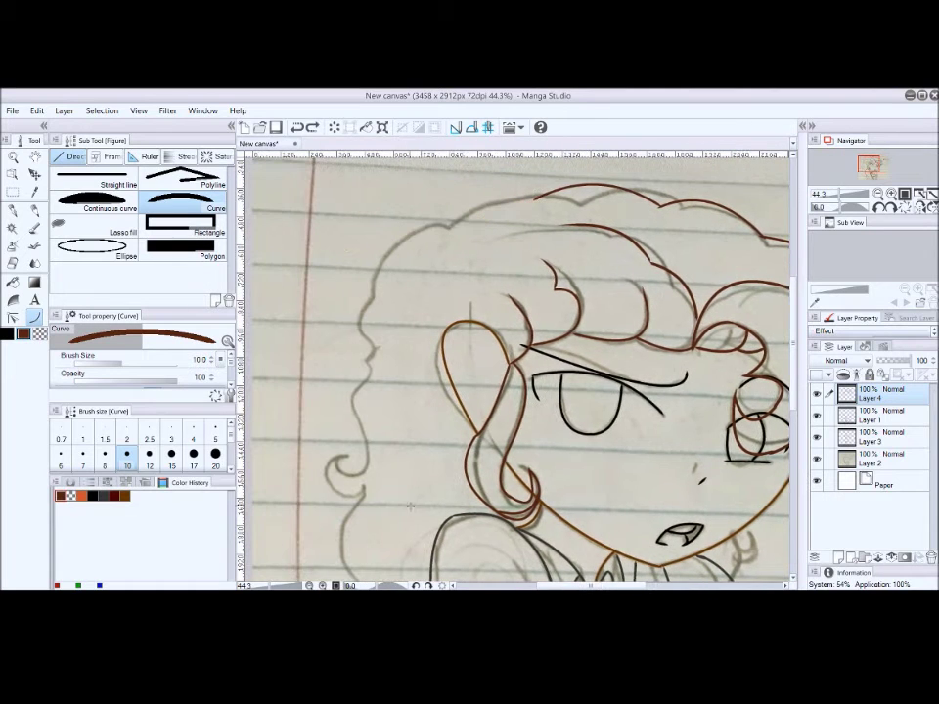
pyautogui.moveTo(447, 228); pyautogui.dragTo(371, 346)
pyautogui.click(345, 332)
pyautogui.moveTo(372, 376); pyautogui.dragTo(364, 492)
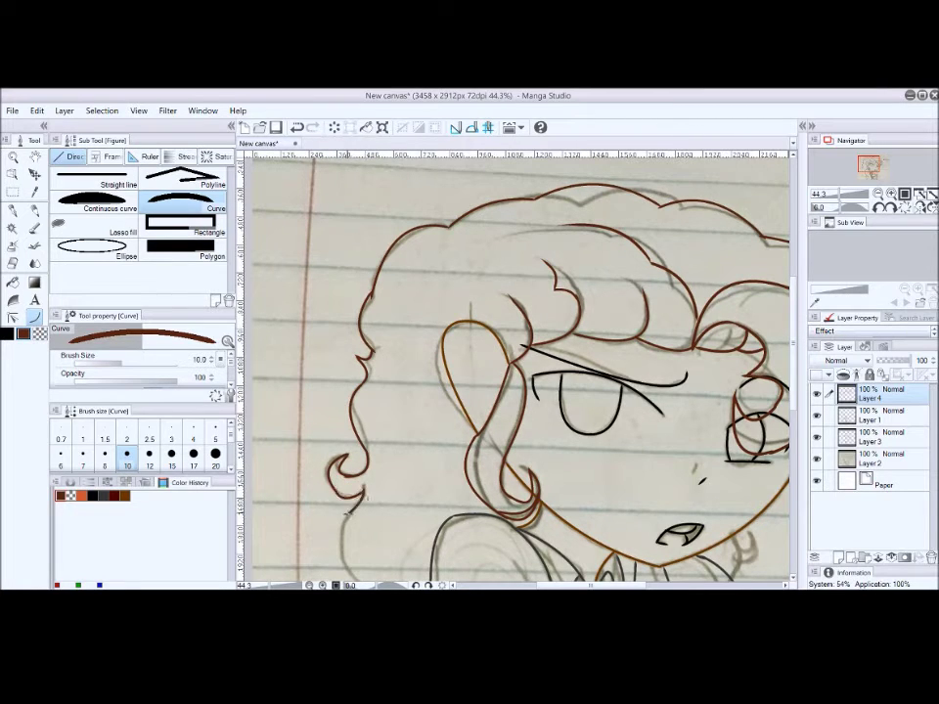
# Trace the lower back hair down to its curled ends and the small curl beneath the jaw in reddish brown.
pyautogui.scroll(-3, 363, 489)
pyautogui.moveTo(336, 377)
pyautogui.mouseDown()
pyautogui.moveTo(387, 516)
pyautogui.moveTo(366, 533)
pyautogui.moveTo(348, 513)
pyautogui.moveTo(437, 559)
pyautogui.mouseUp()
pyautogui.click(366, 533)
pyautogui.click(406, 549)
pyautogui.scroll(-1, 406, 549)
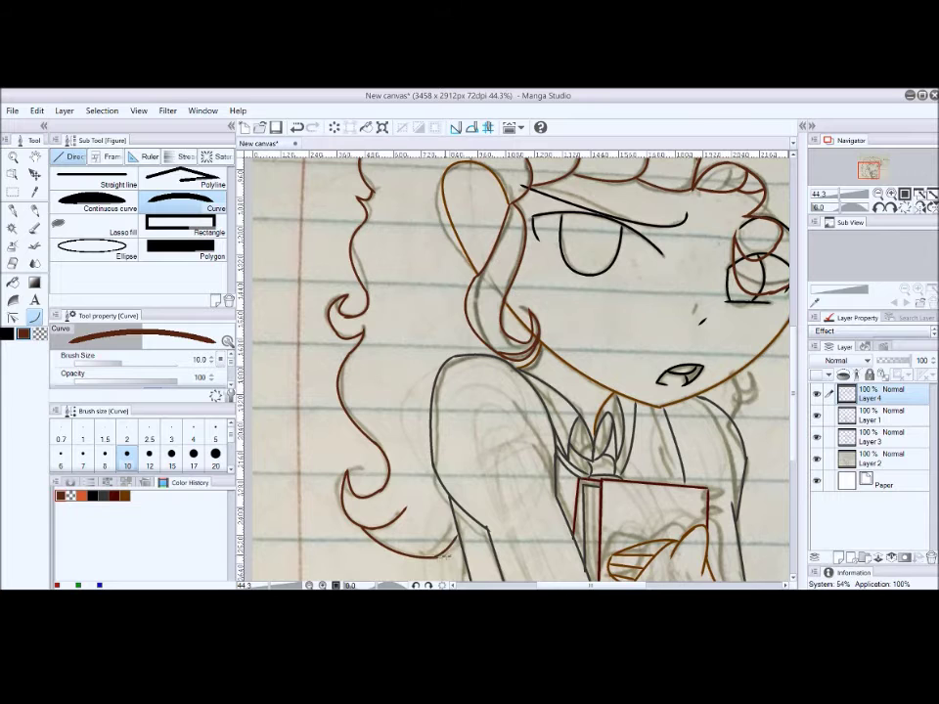
pyautogui.moveTo(742, 373); pyautogui.dragTo(756, 406)
# Hide the sketch on Layer 2 and add a layer named "haircolor" directly above it.
pyautogui.press('/')
pyautogui.click(528, 202)
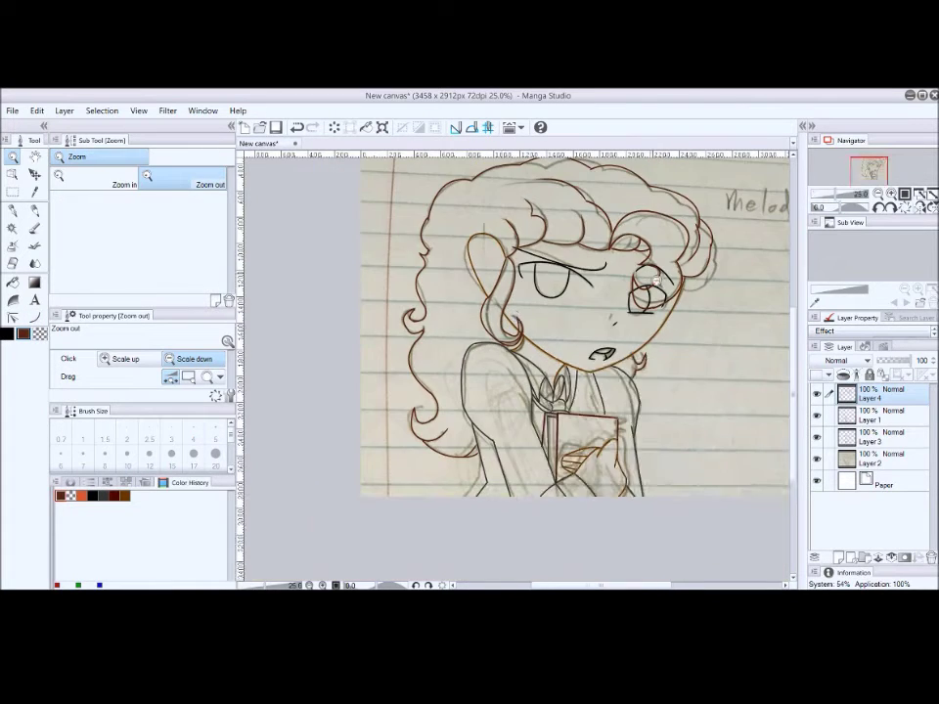
pyautogui.click(498, 216)
pyautogui.click(684, 302)
pyautogui.scroll(2, 684, 302)
pyautogui.hotkey('ctrl', 'shift', 'n')
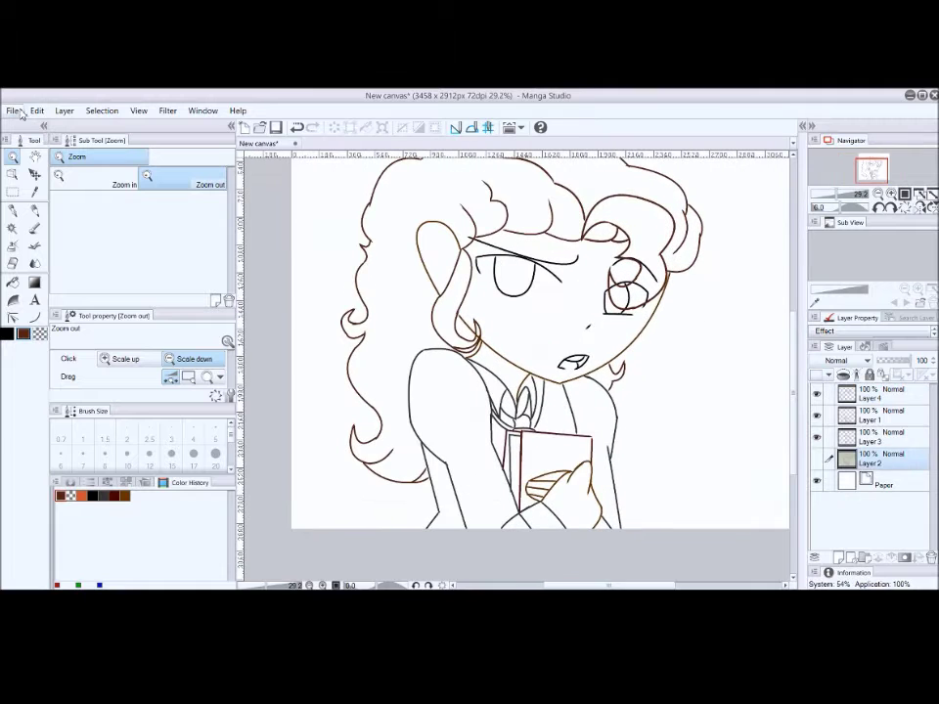
pyautogui.doubleClick(870, 463)
pyautogui.write('haircolor')
pyautogui.press('Return')
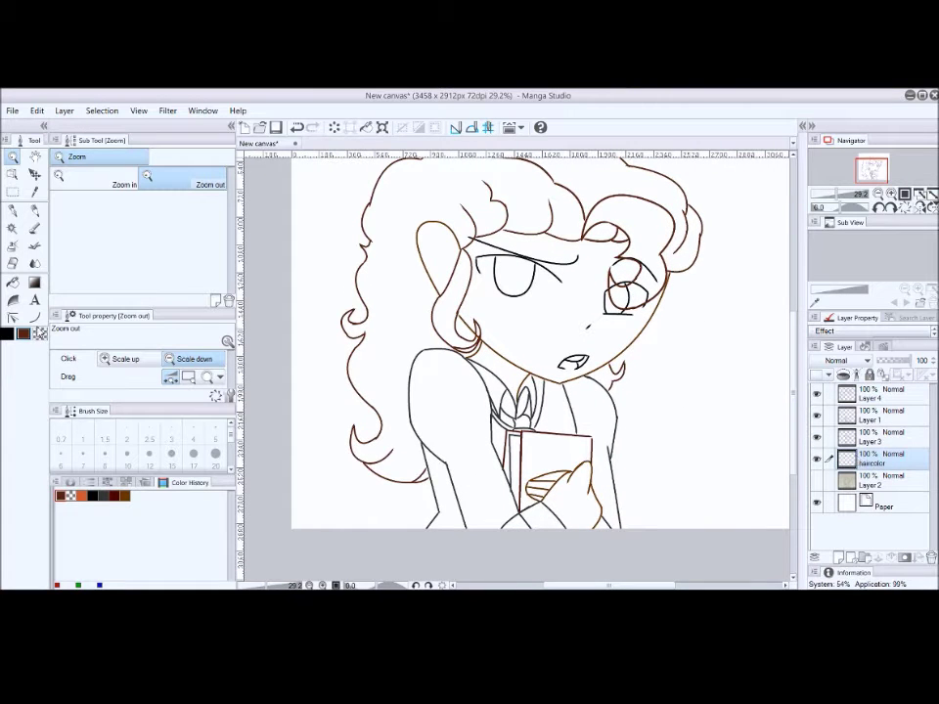
# Fill the sidelock with rust brown and undo the fill that floods the hair and face.
pyautogui.click(13, 283)
pyautogui.click(457, 311)
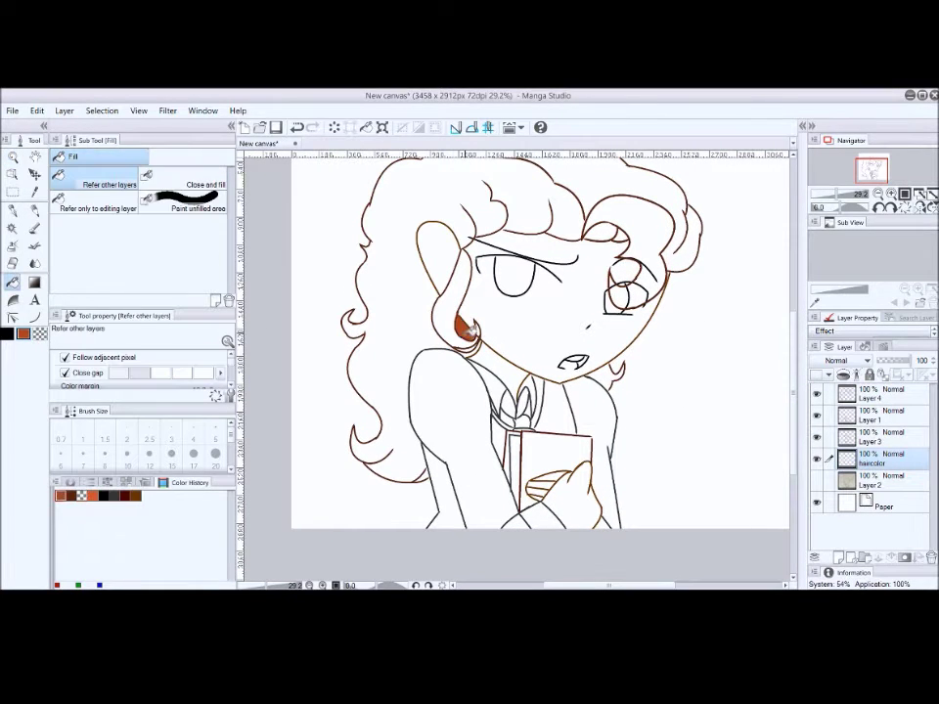
pyautogui.click(428, 334)
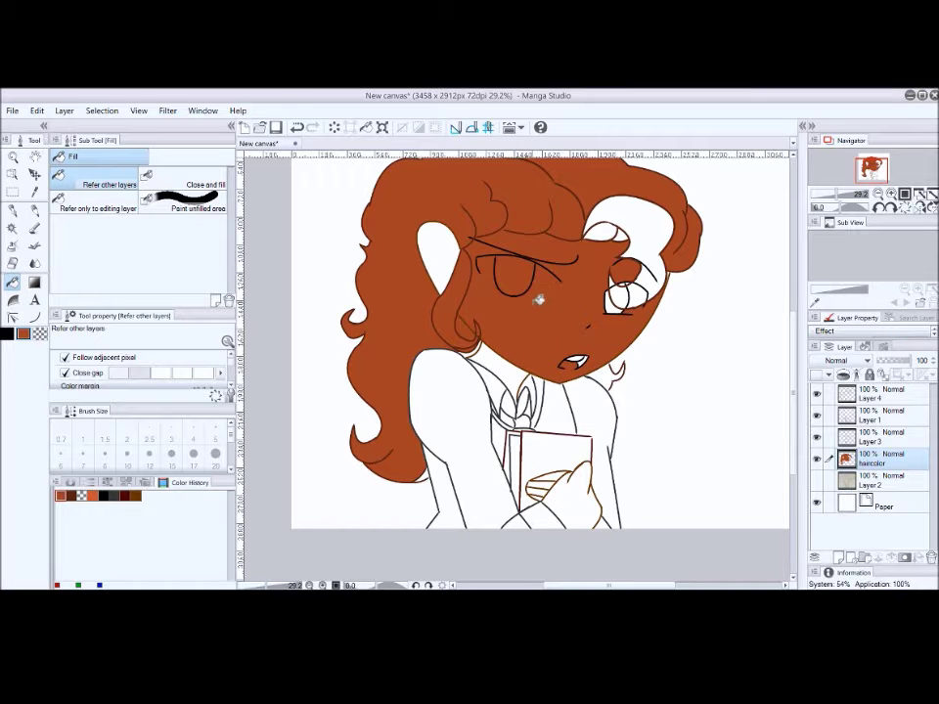
pyautogui.hotkey('ctrl', 'z')
pyautogui.hotkey('ctrl', 'z')
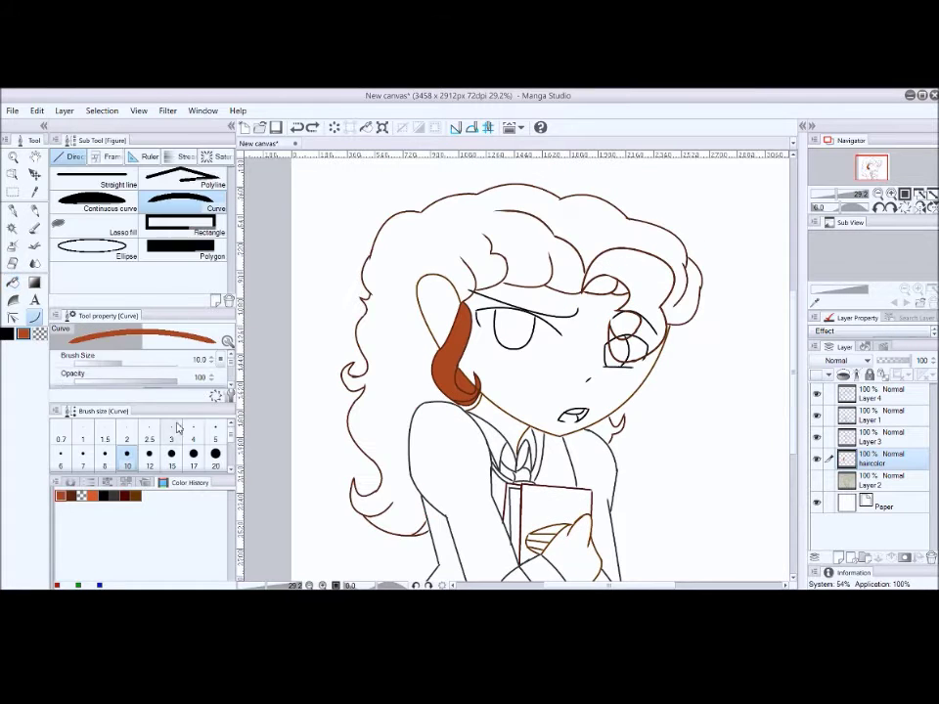
# Close the gap in the fringe outline with a rust brown curve and fill the remaining hair with the same colour.
pyautogui.click(34, 317)
pyautogui.press('g')
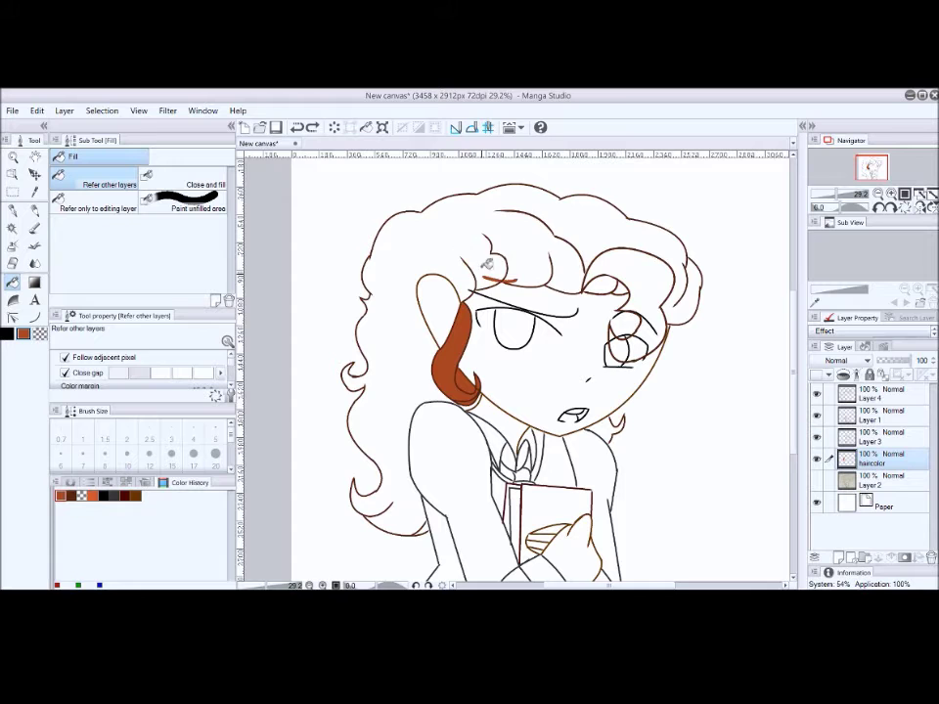
pyautogui.click(511, 259)
pyautogui.click(621, 284)
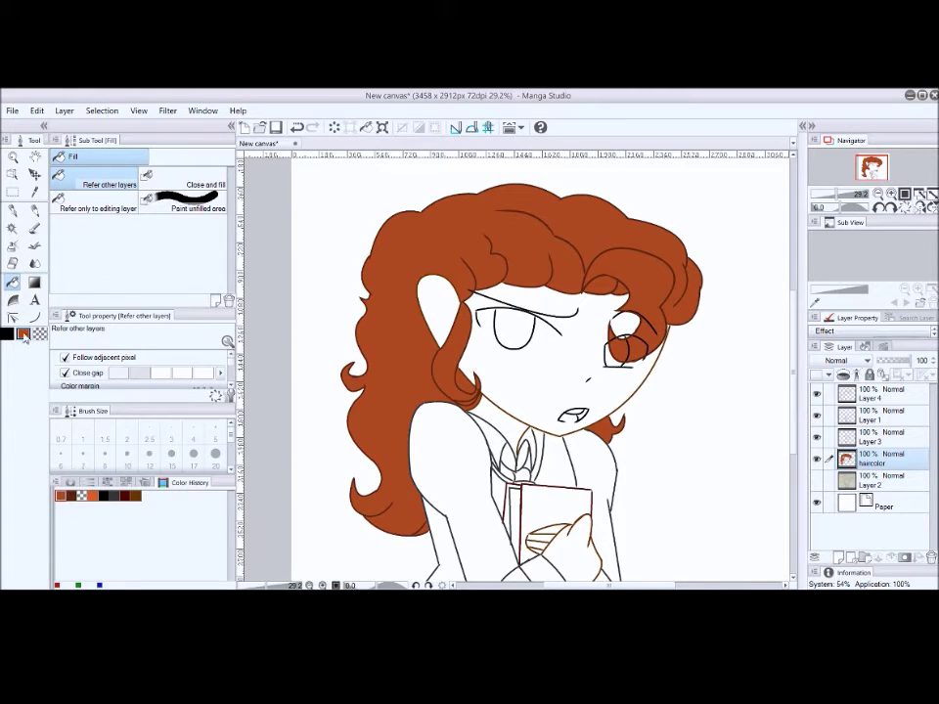
# Add a layer named "Skin" above Layer 2 and fill the face, neck, ear and hand with pale pink.
pyautogui.click(880, 479)
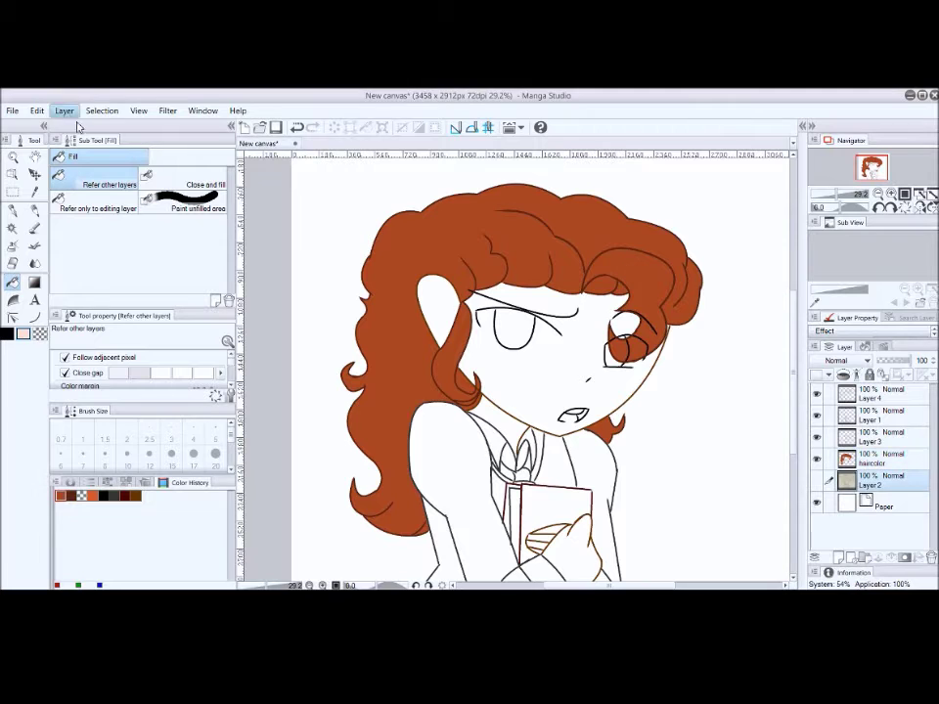
pyautogui.hotkey('ctrl', 'shift', 'n')
pyautogui.click(544, 374)
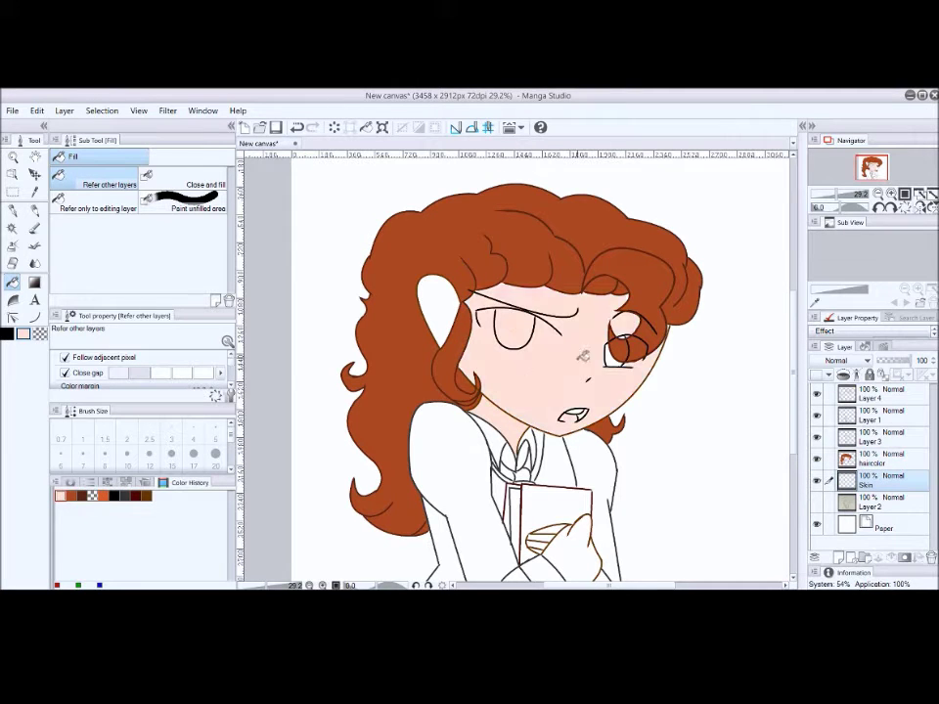
pyautogui.click(443, 294)
pyautogui.click(553, 536)
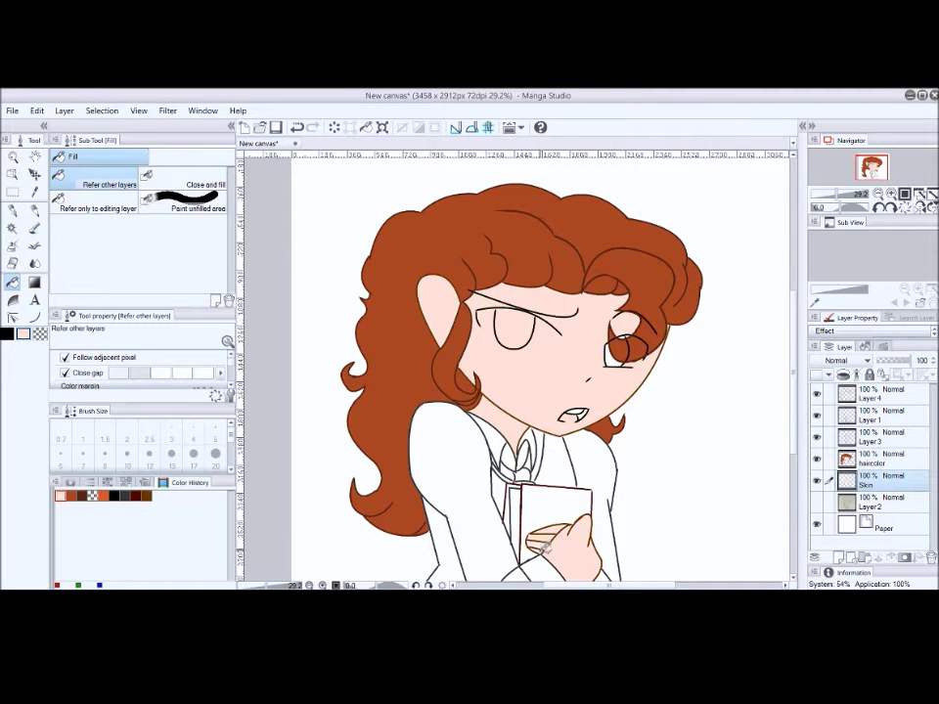
# Clear the skin colour from the whites of the eyes using transparent curves at brush size 20 and a transparent fill.
pyautogui.press('u')
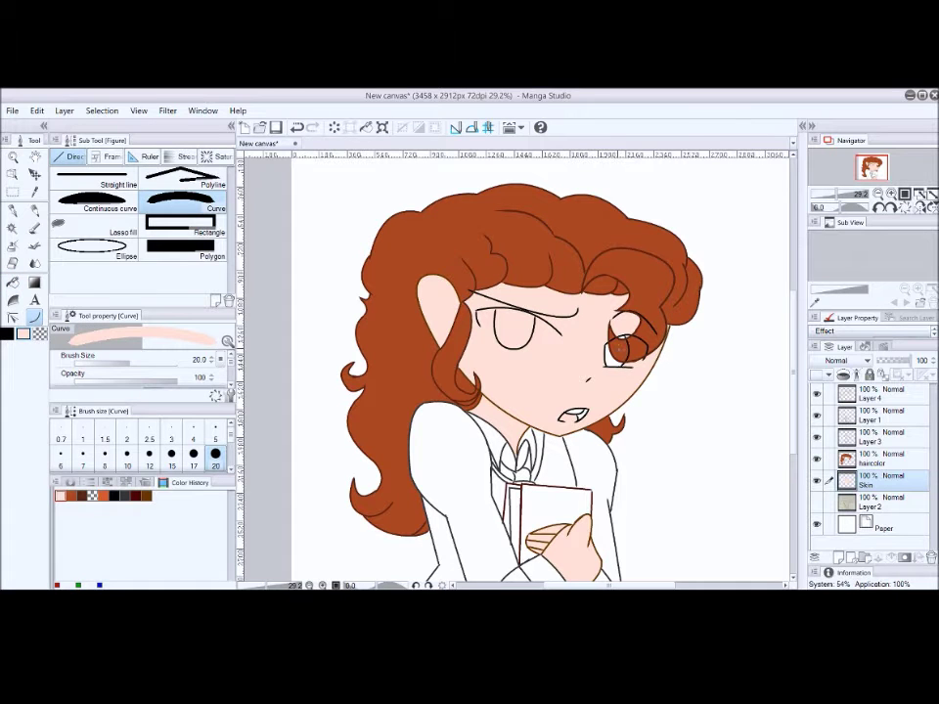
pyautogui.click(524, 339)
pyautogui.click(525, 339)
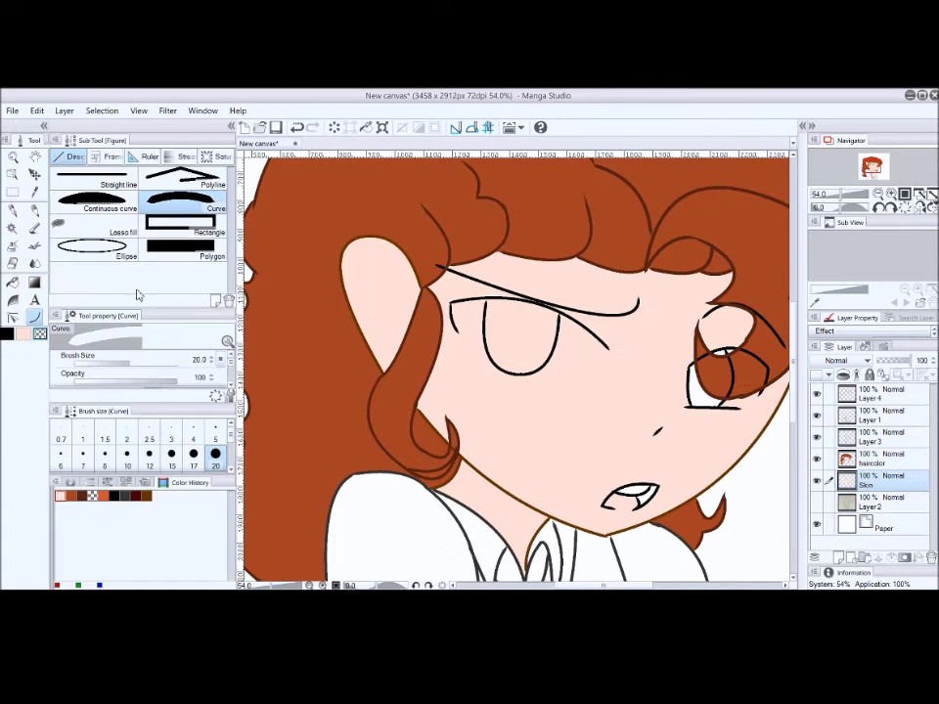
pyautogui.moveTo(494, 353); pyautogui.dragTo(599, 357)
pyautogui.click(551, 389)
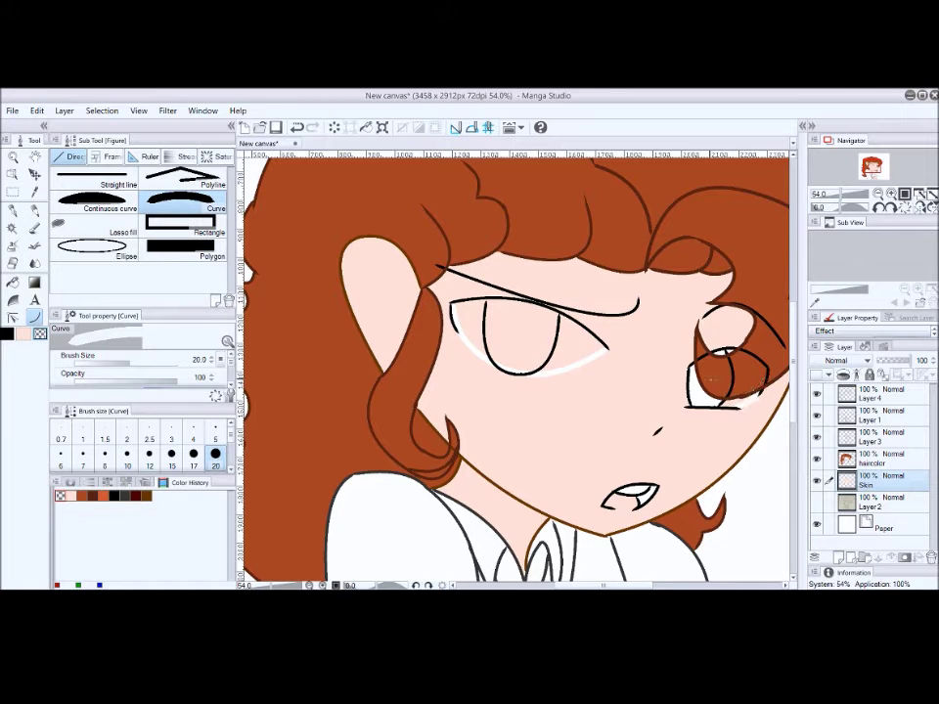
pyautogui.press('g')
pyautogui.click(528, 341)
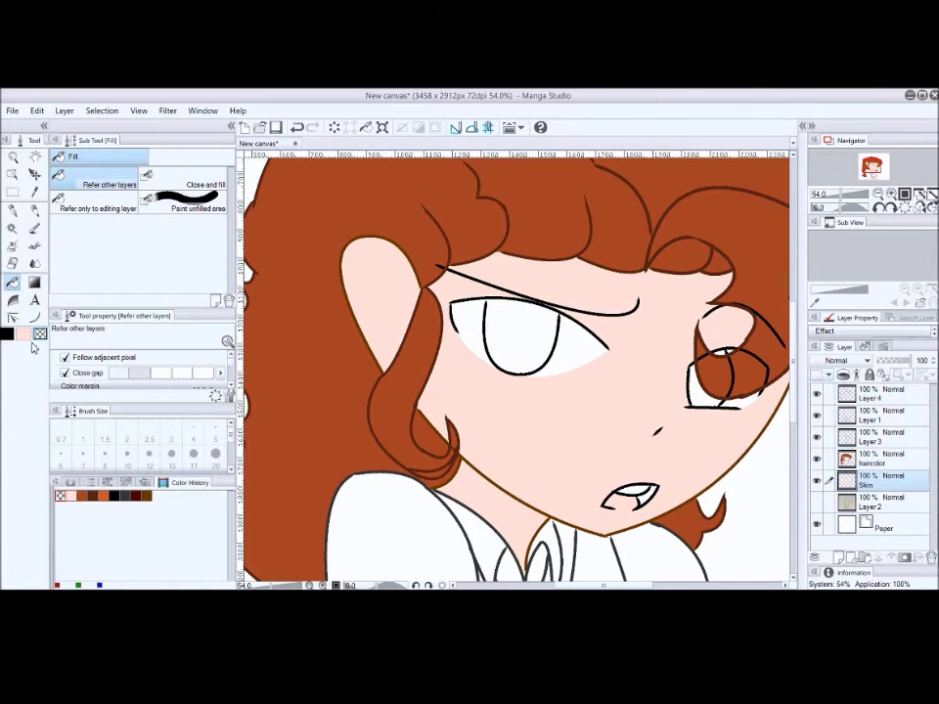
# Clear the skin colour inside the mouth with a transparent curve and fill, keeping the area below the lip pale pink.
pyautogui.hotkey('ctrl', 'alt', 'space')
pyautogui.scroll(5, 619, 509)
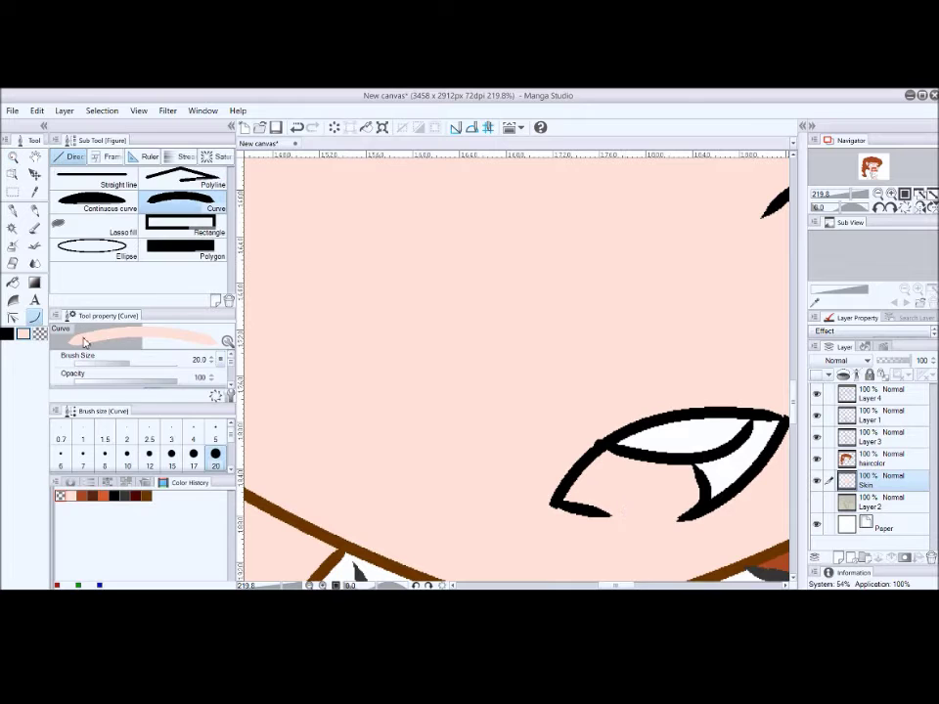
pyautogui.moveTo(562, 503); pyautogui.dragTo(690, 484)
pyautogui.click(626, 518)
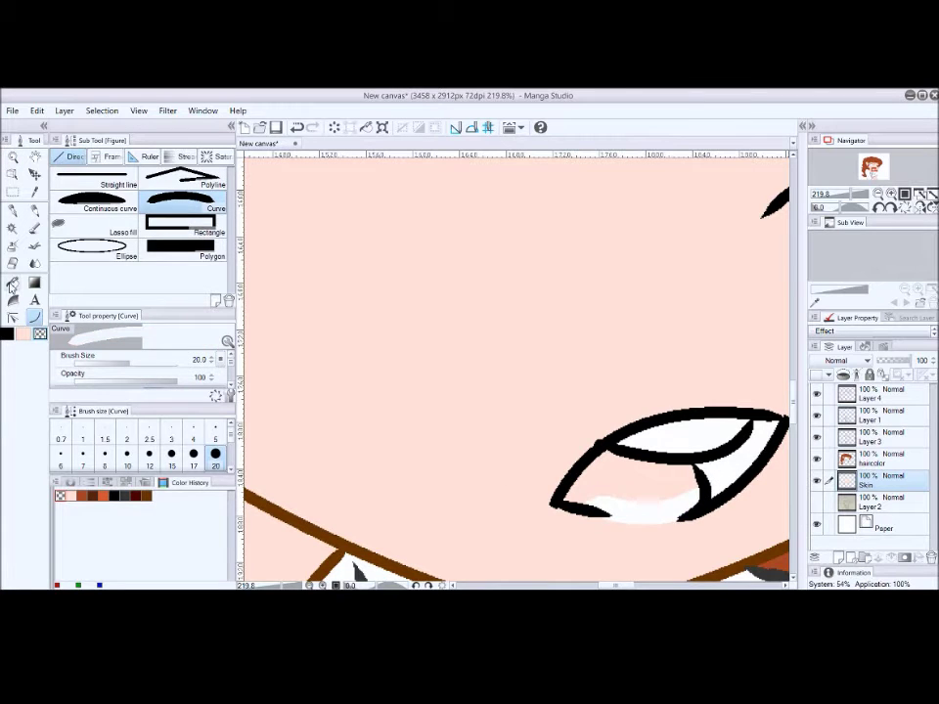
pyautogui.press('g')
pyautogui.click(607, 499)
pyautogui.press('u')
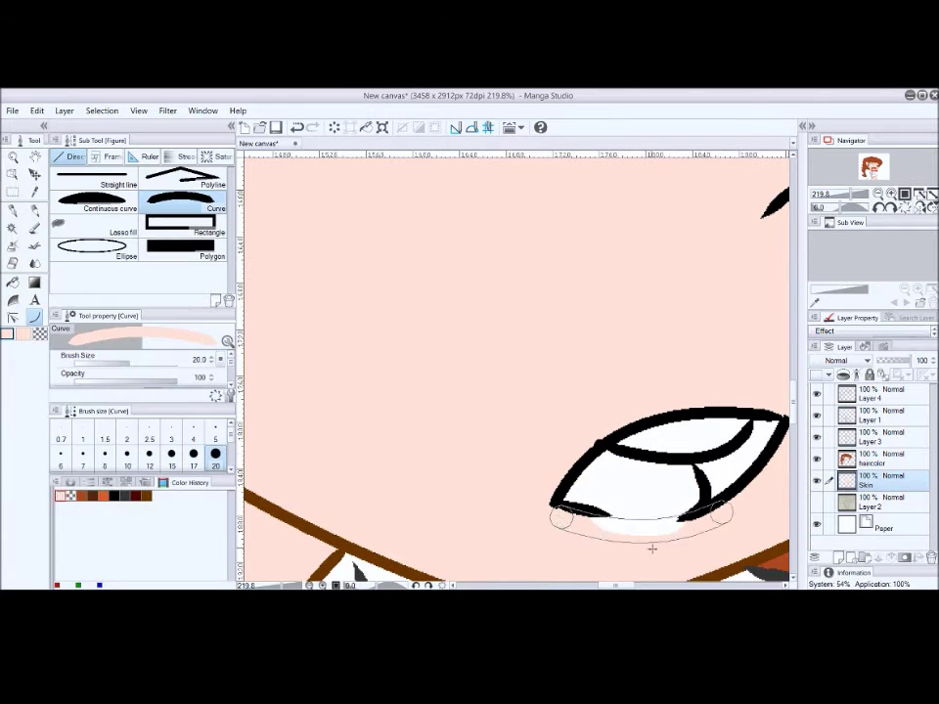
# Fill the interior of the left-hand eye with white on the Skin layer and hide the paper layer.
pyautogui.click(12, 158)
pyautogui.scroll(-3, 524, 266)
pyautogui.scroll(6, 470, 260)
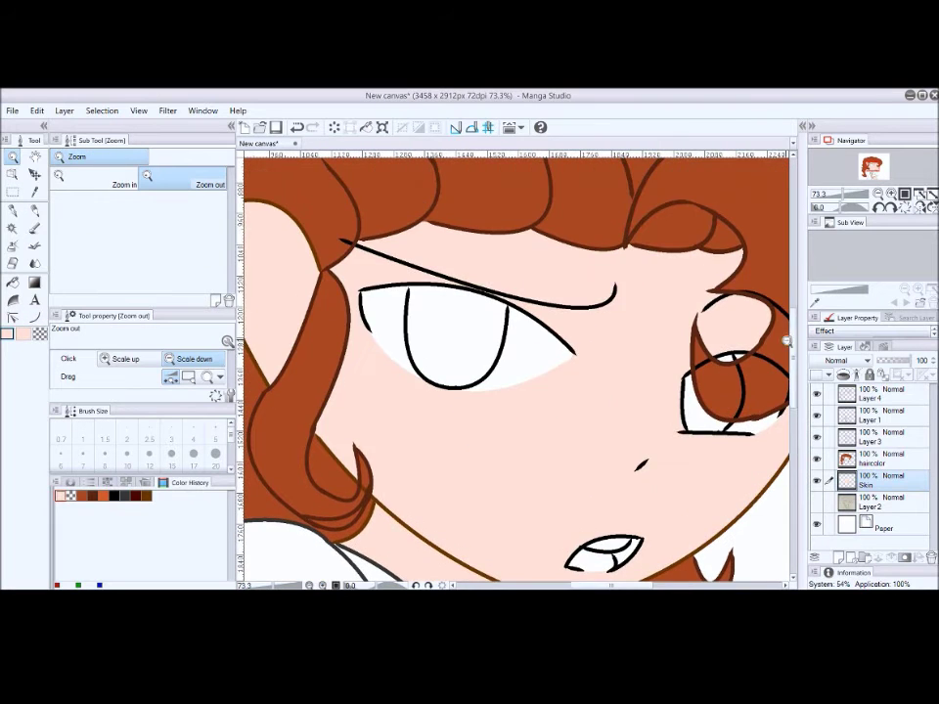
pyautogui.click(576, 463)
pyautogui.press('u')
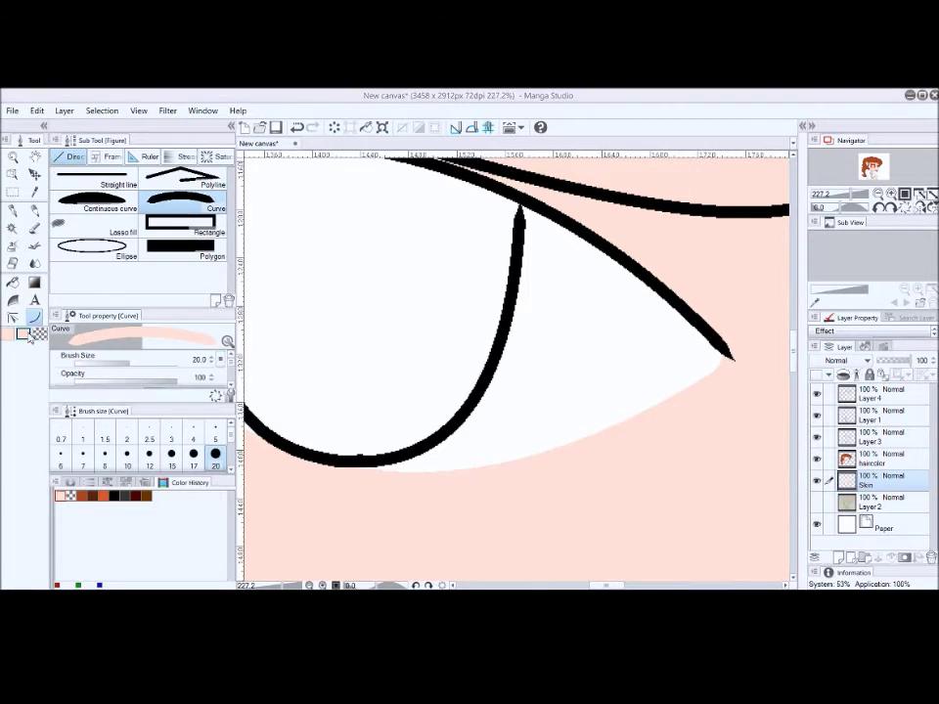
pyautogui.moveTo(251, 405); pyautogui.dragTo(713, 335)
pyautogui.click(463, 503)
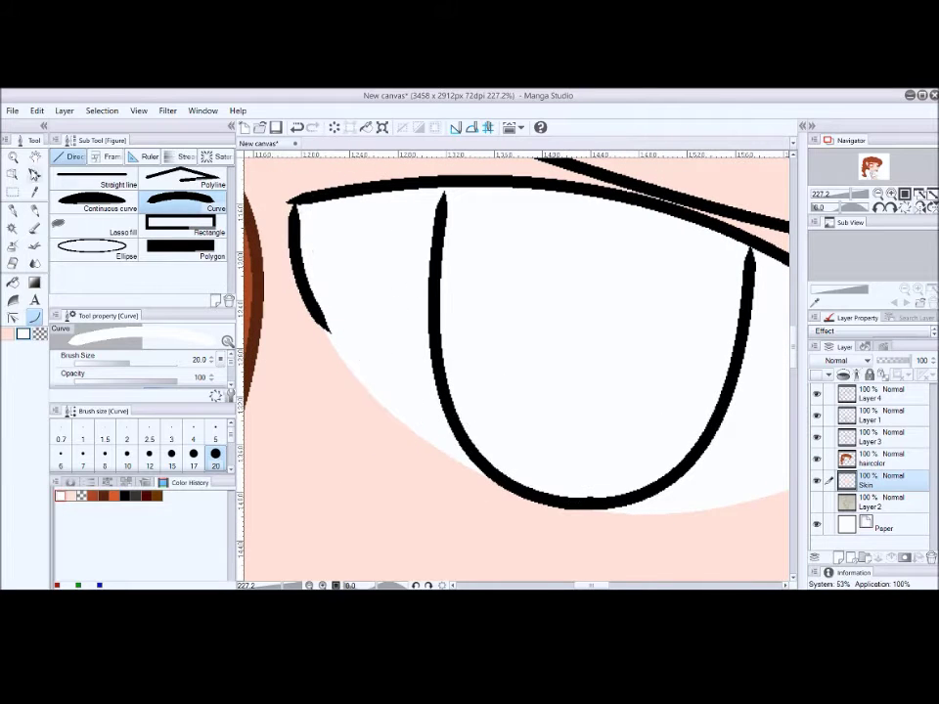
pyautogui.hotkey('ctrl', 'z')
pyautogui.press('g')
pyautogui.click(745, 422)
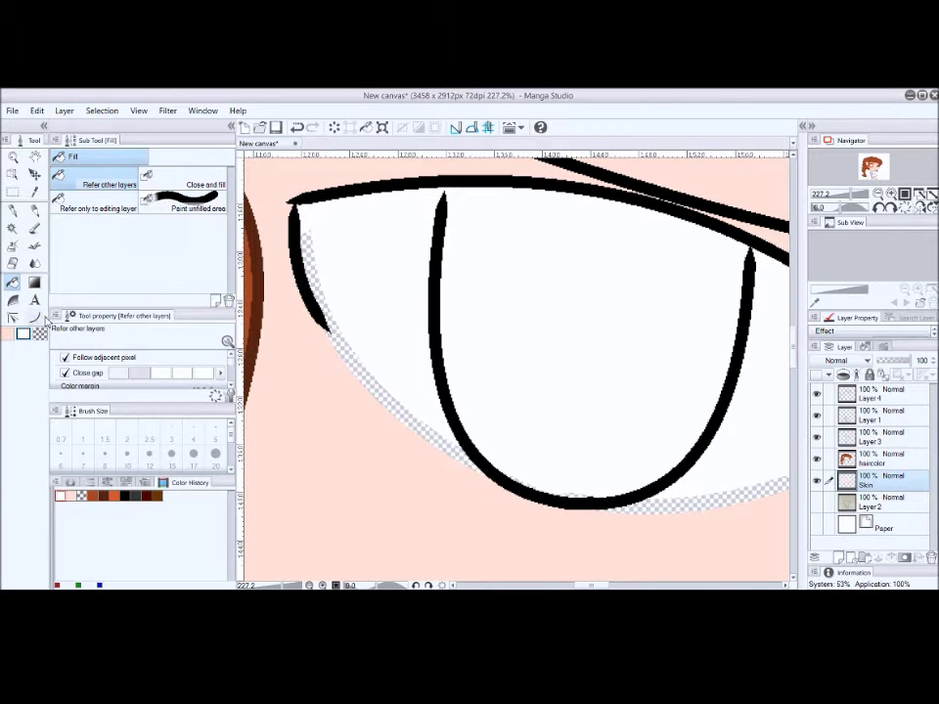
# Cover the transparent strip along the left-hand eye's lower edge with white curves at brush size 20.
pyautogui.click(35, 317)
pyautogui.moveTo(293, 209); pyautogui.dragTo(561, 486)
pyautogui.moveTo(328, 322); pyautogui.dragTo(606, 496)
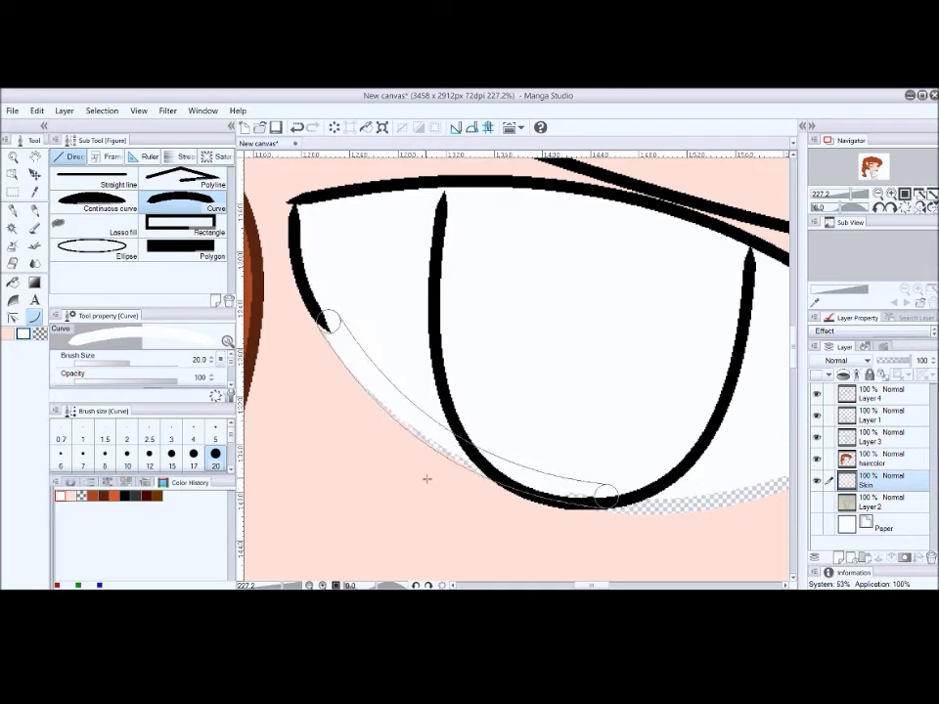
pyautogui.moveTo(343, 327); pyautogui.dragTo(541, 486)
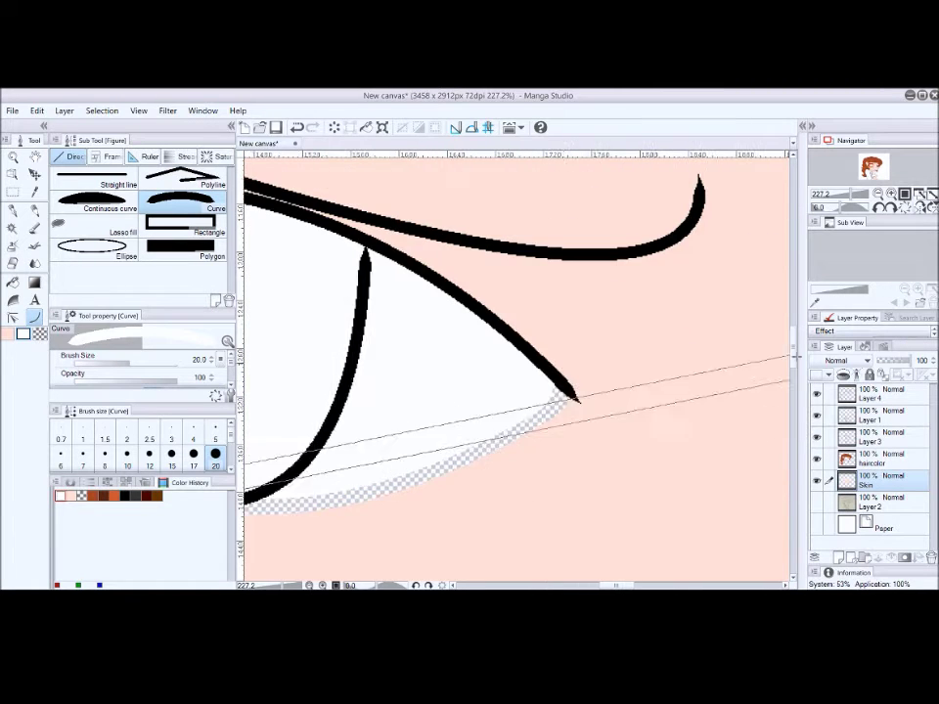
pyautogui.moveTo(794, 358); pyautogui.dragTo(566, 396)
pyautogui.click(414, 509)
# Paint the lower white of the right-hand eye beneath the hair curl using white curves and fills.
pyautogui.moveTo(772, 450); pyautogui.dragTo(587, 430)
pyautogui.press('g')
pyautogui.click(597, 434)
pyautogui.click(655, 430)
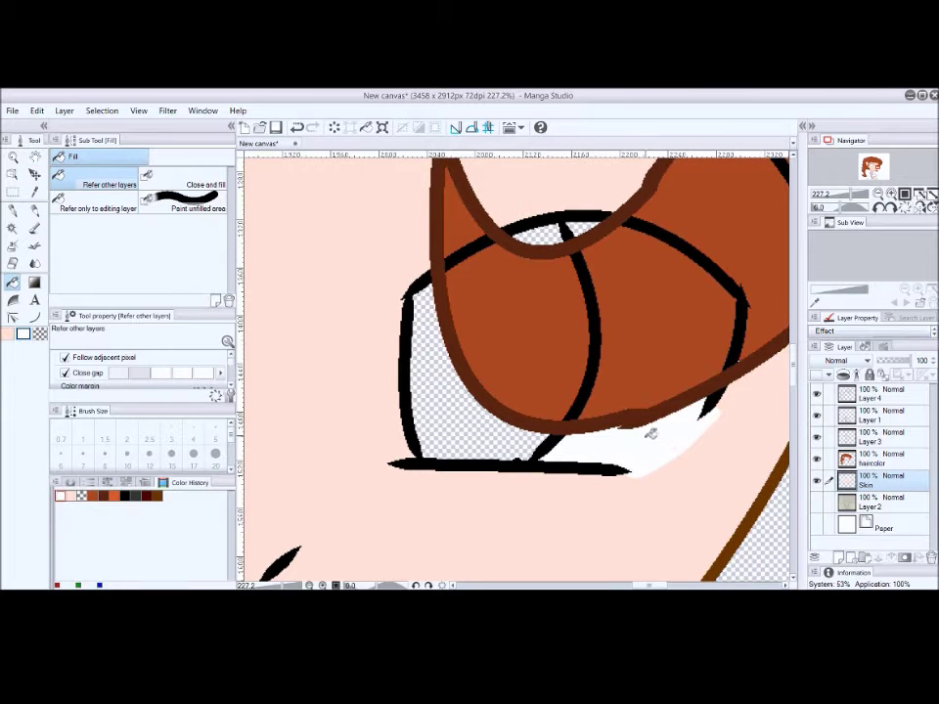
pyautogui.press('u')
pyautogui.moveTo(711, 382); pyautogui.dragTo(601, 461)
pyautogui.click(665, 460)
pyautogui.press('/')
pyautogui.click(419, 429)
pyautogui.moveTo(419, 429); pyautogui.dragTo(393, 477)
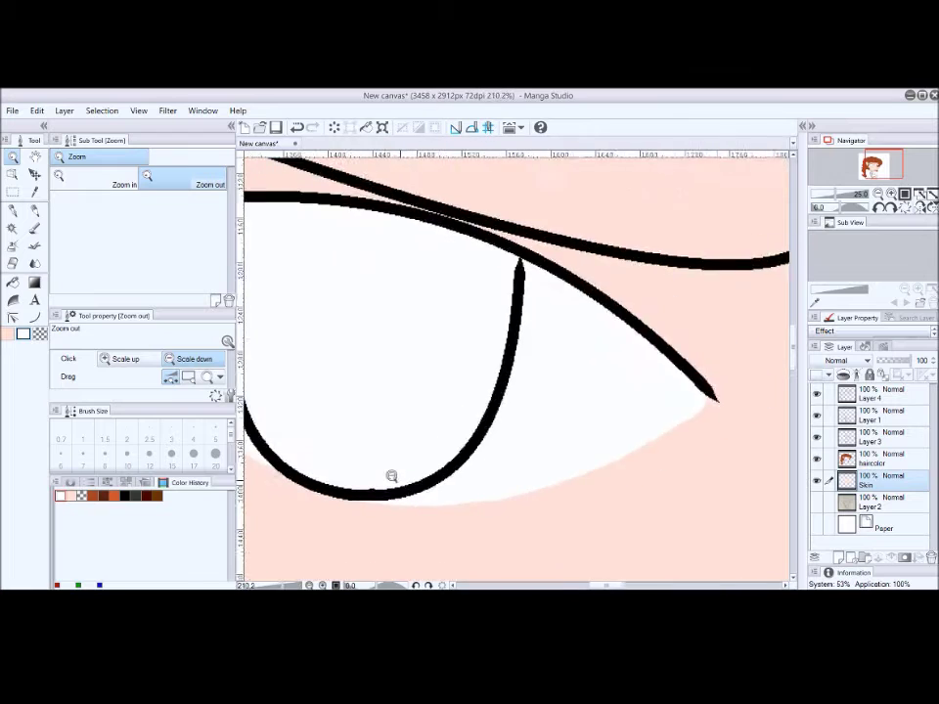
# Clear the white inside both irises to transparency on the Skin layer.
pyautogui.click(392, 477)
pyautogui.press('u')
pyautogui.press('/')
pyautogui.hotkey('ctrl', 'z')
pyautogui.moveTo(271, 272); pyautogui.dragTo(379, 387)
pyautogui.press('g')
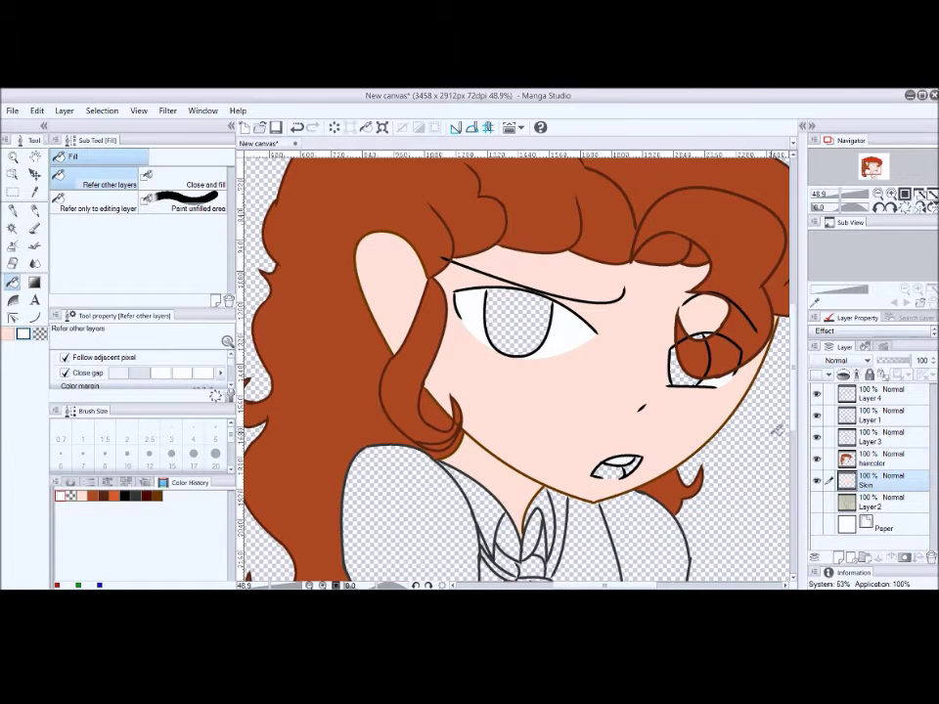
# Add a layer named clothes below Skin and fill the shirt collar and both sleeves with white.
pyautogui.hotkey('ctrl', 'shift', 'n')
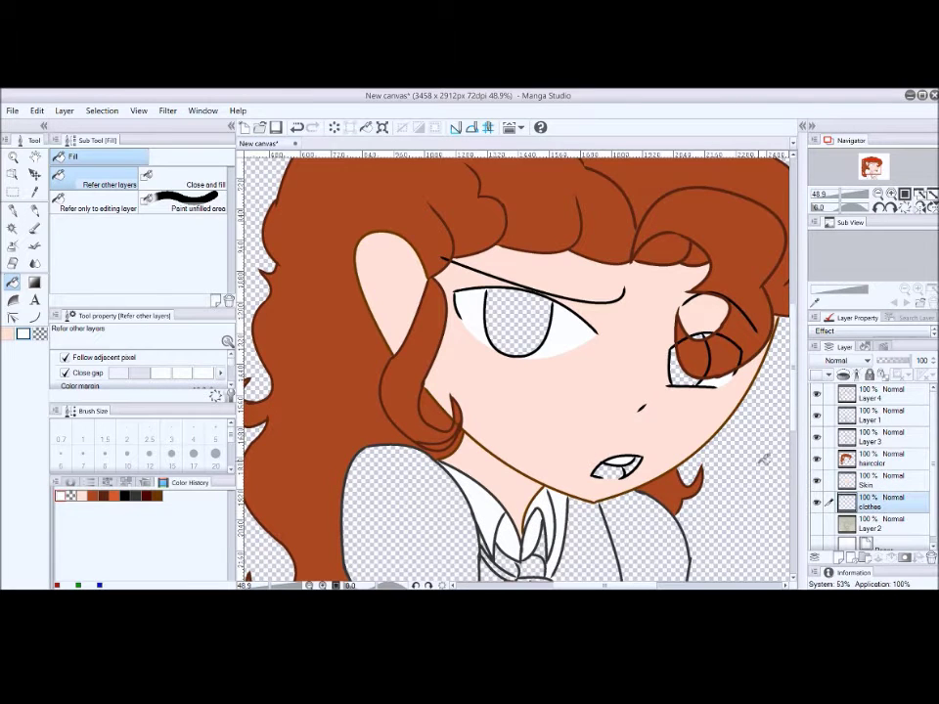
pyautogui.scroll(-3, 794, 430)
pyautogui.click(438, 468)
pyautogui.click(673, 460)
pyautogui.scroll(-5, 673, 460)
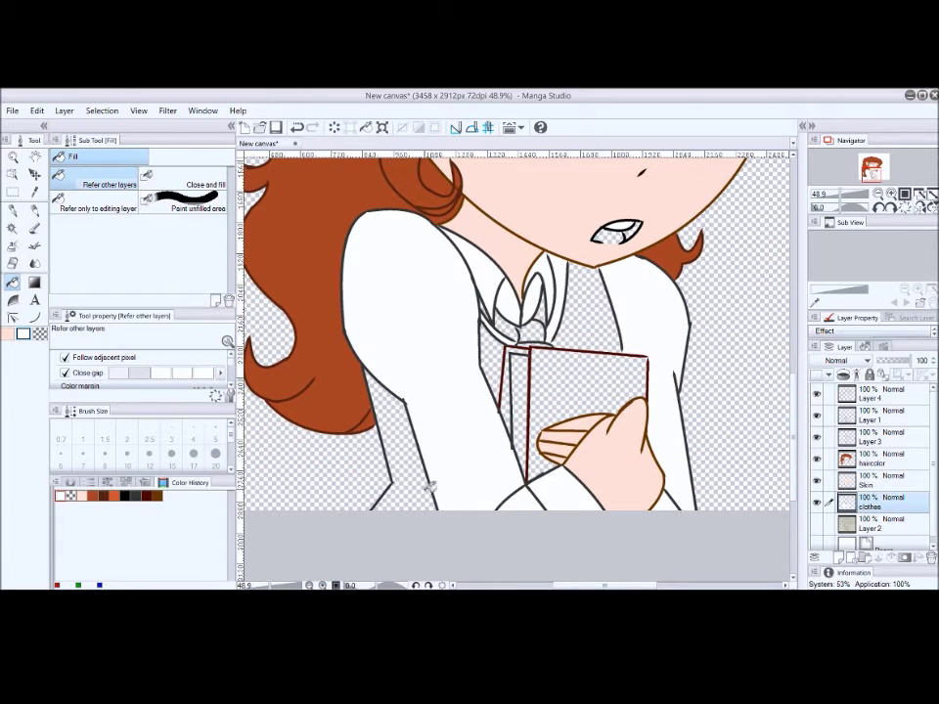
# Fill the book cover reddish brown, its pages white, the tie pale blue and the vest light grey.
pyautogui.keyDown('alt'); pyautogui.click(316, 198); pyautogui.keyUp('alt')
pyautogui.click(552, 384)
pyautogui.keyDown('alt'); pyautogui.click(396, 283); pyautogui.keyUp('alt')
pyautogui.click(515, 411)
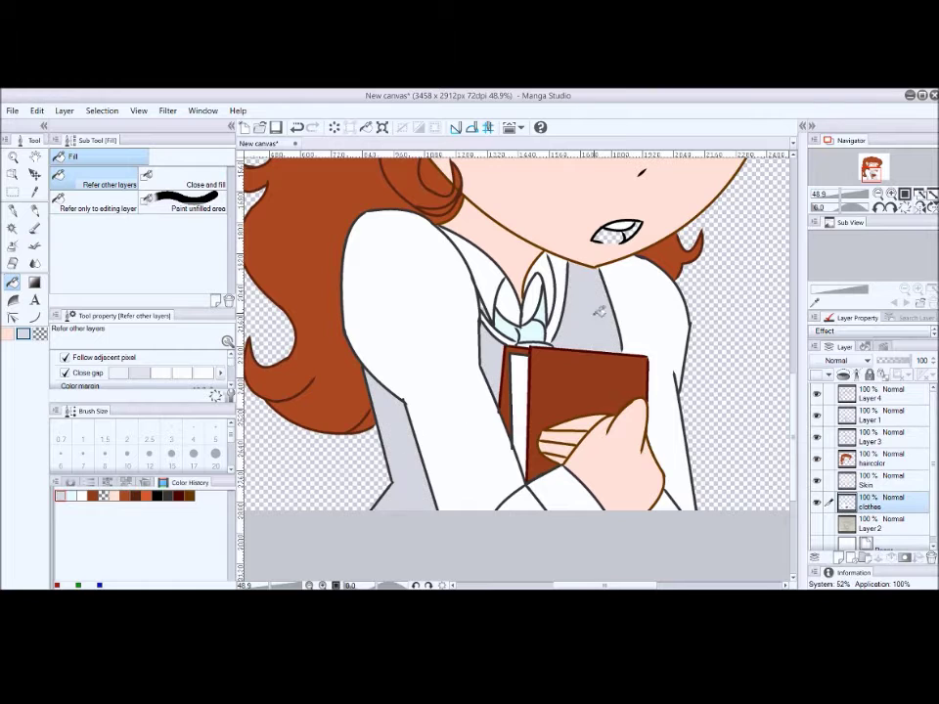
pyautogui.scroll(3, 598, 310)
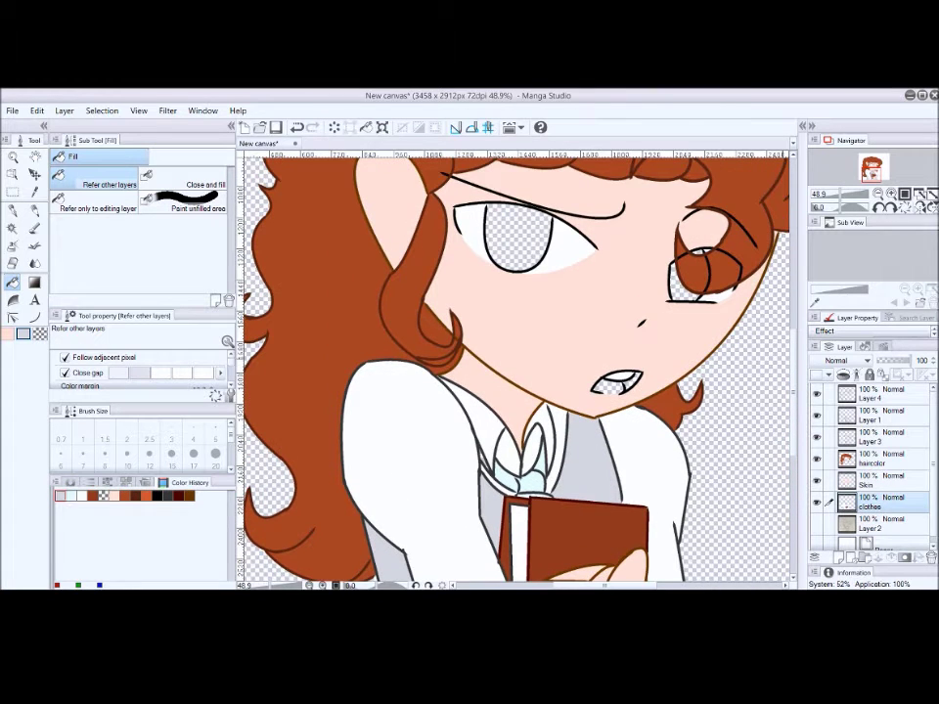
pyautogui.click(651, 416)
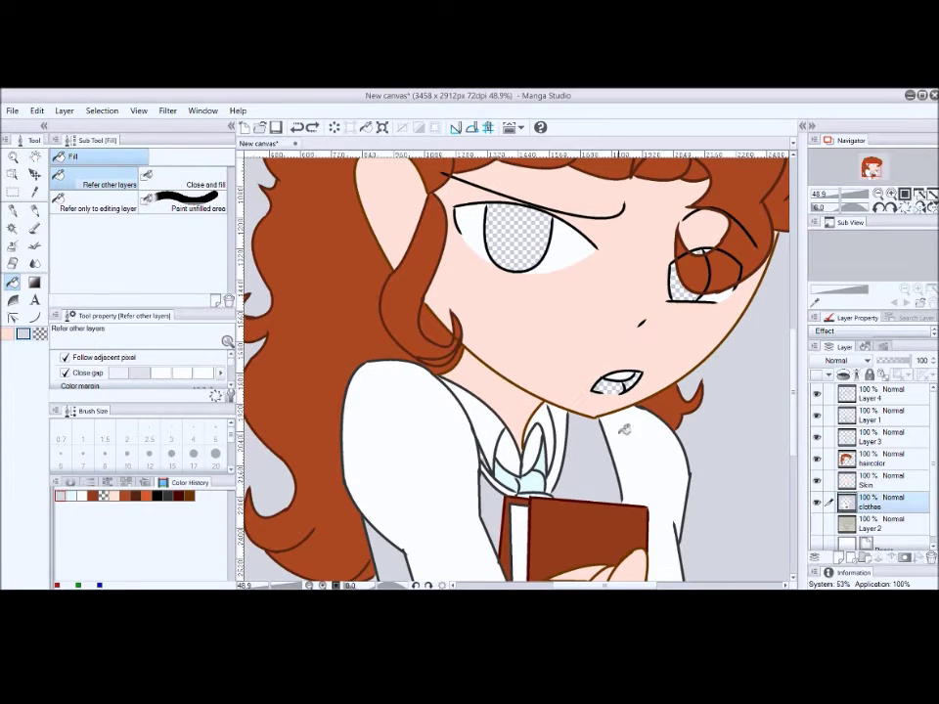
pyautogui.hotkey('ctrl', 'z')
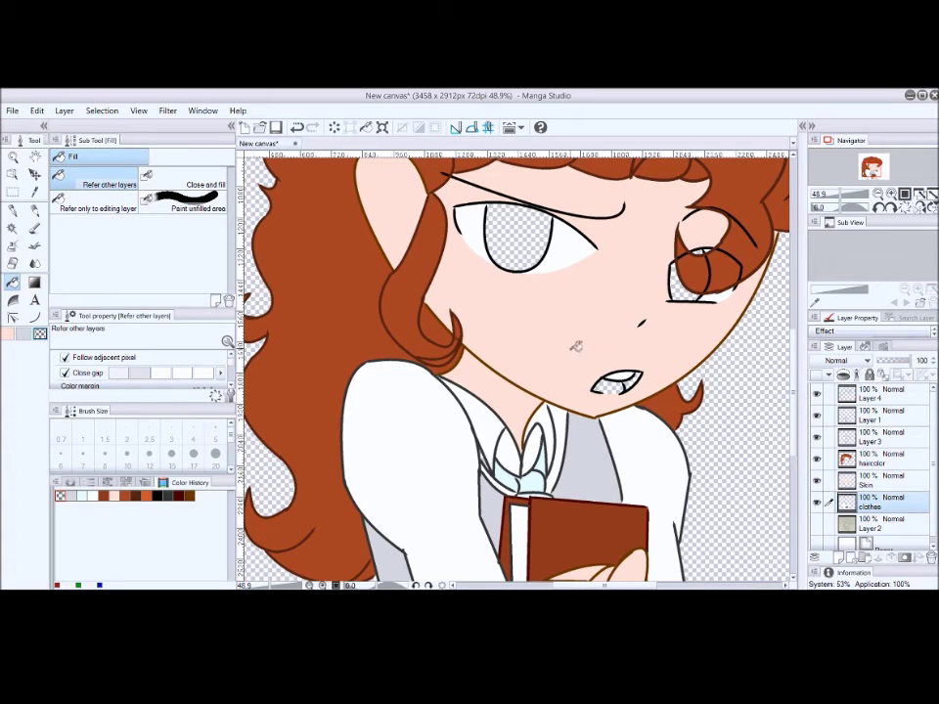
pyautogui.click(23, 333)
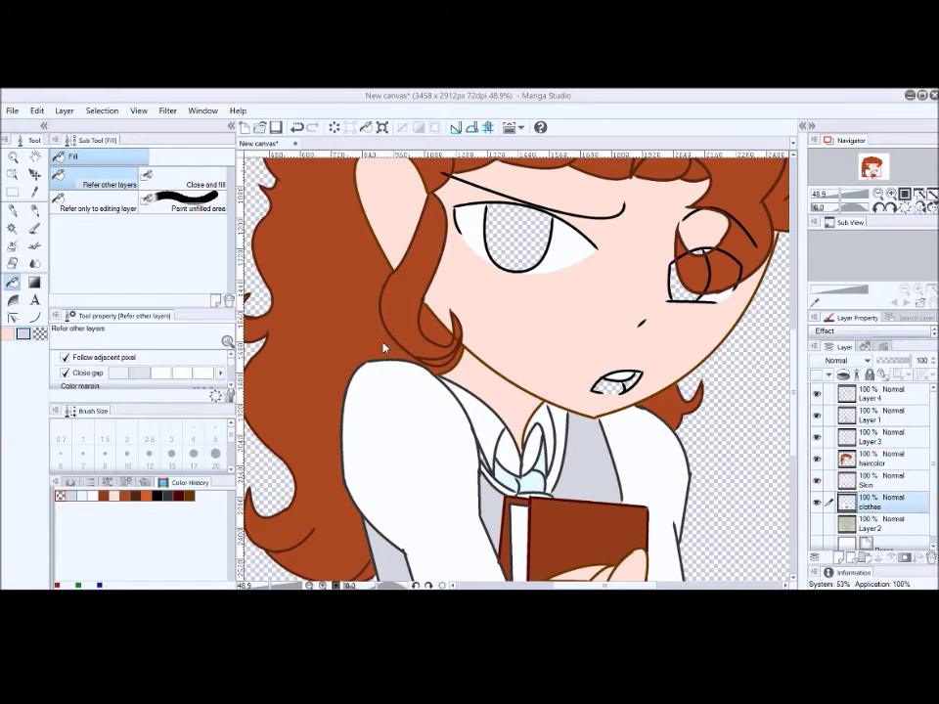
pyautogui.click(516, 238)
pyautogui.click(701, 253)
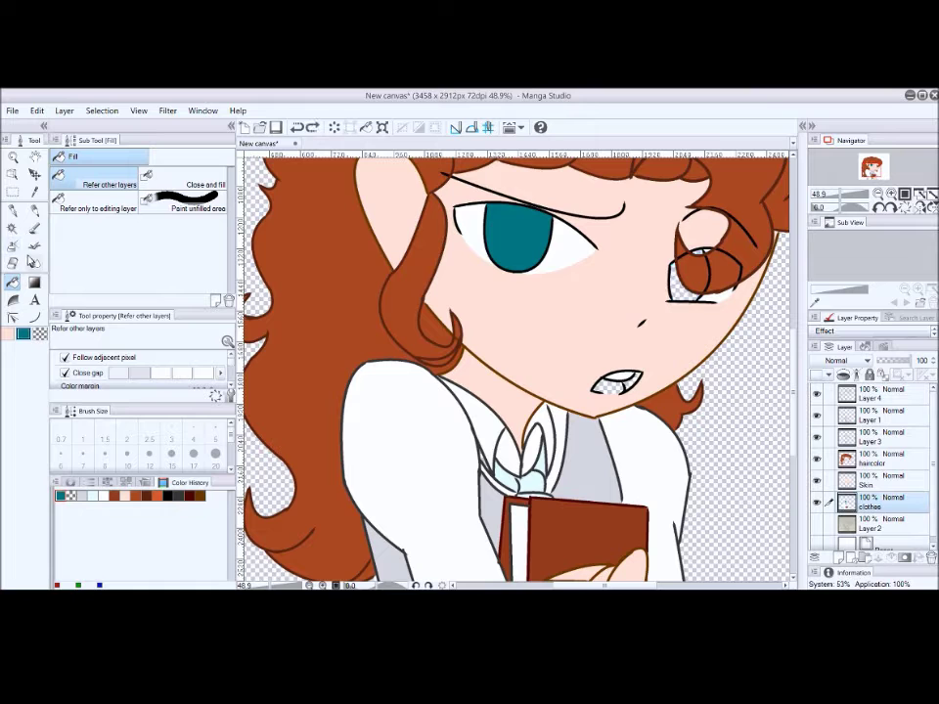
pyautogui.hotkey('ctrl', 'z')
pyautogui.hotkey('ctrl', 'z')
# Add a new layer below clothes and draw a filled teal polygon that covers both irises.
pyautogui.hotkey('ctrl', 'shift', 'n')
pyautogui.press('u')
pyautogui.click(361, 139)
pyautogui.click(536, 160)
pyautogui.click(543, 244)
pyautogui.doubleClick(524, 242)
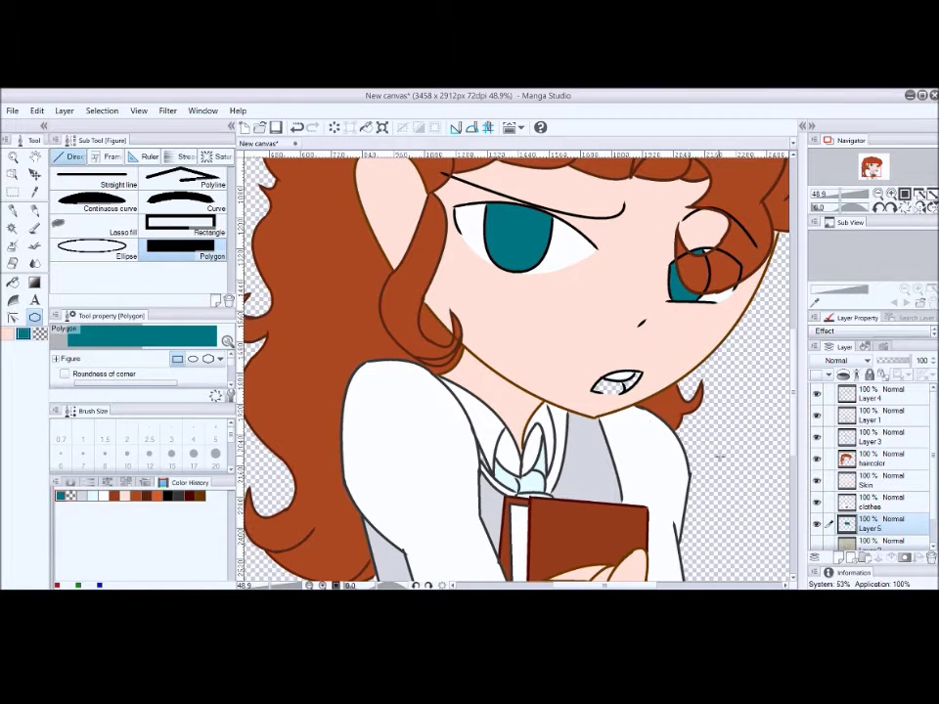
# Select the teal shape and airbrush the irises darker above with Shadow at size 300 and lighter below with Highlight at size 200.
pyautogui.press('w')
pyautogui.click(493, 228)
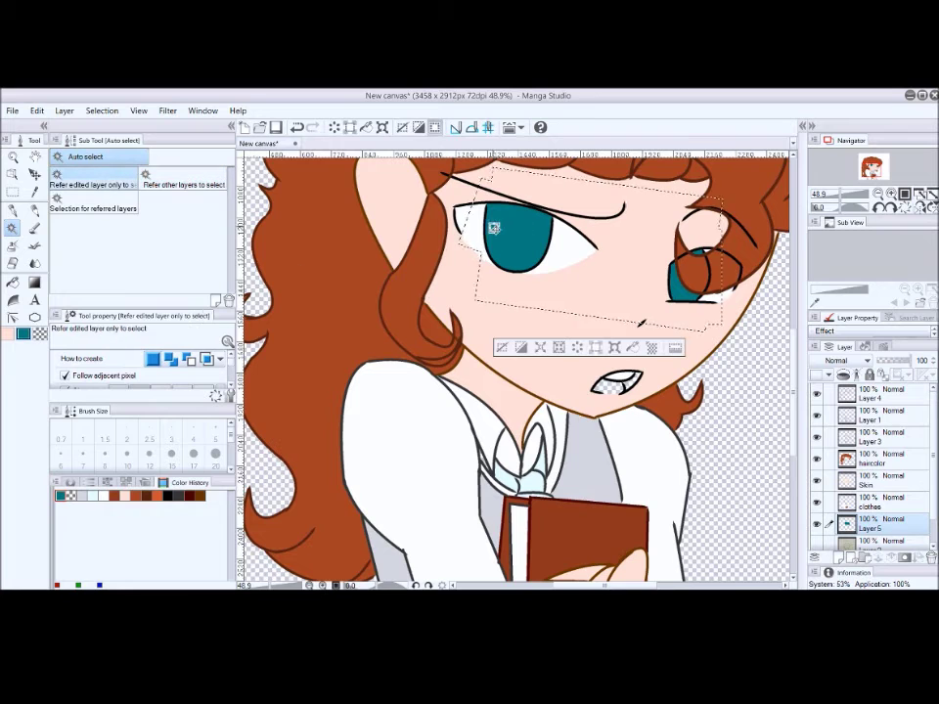
pyautogui.click(13, 244)
pyautogui.scroll(-3, 235, 448)
pyautogui.click(171, 430)
pyautogui.moveTo(494, 196); pyautogui.dragTo(587, 201)
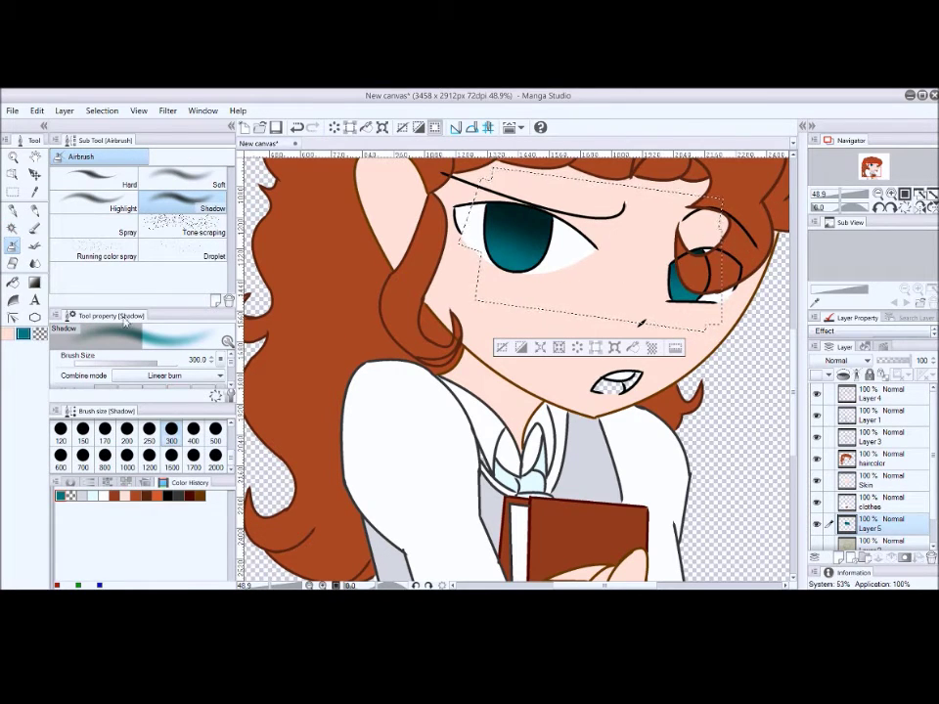
pyautogui.click(123, 200)
pyautogui.moveTo(499, 235); pyautogui.dragTo(543, 245)
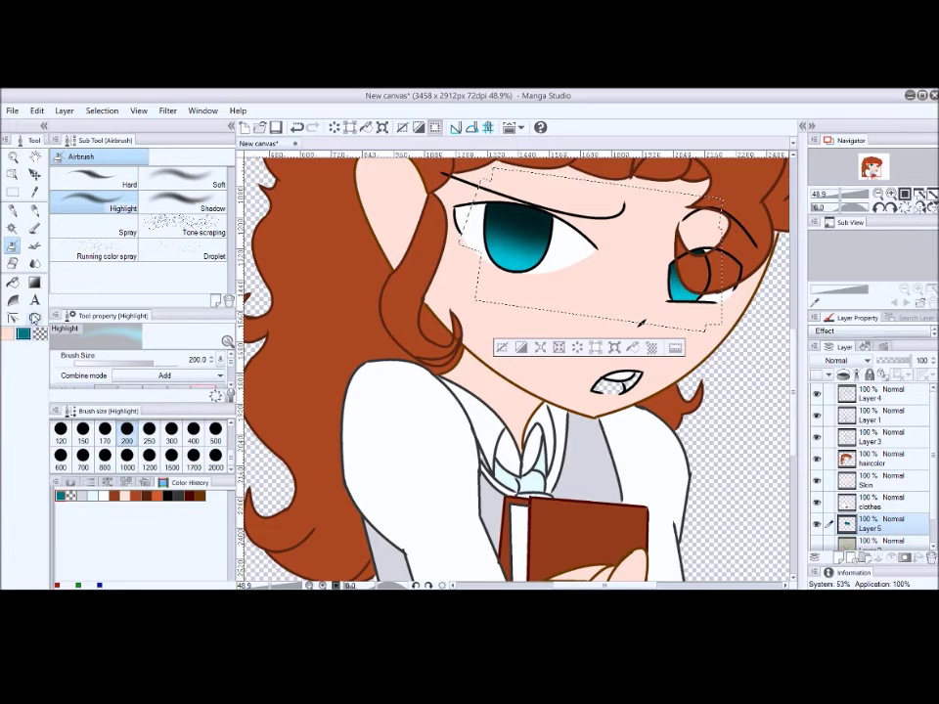
# Draw a filled white vertical ellipse as the pupil in each iris and clear the selection.
pyautogui.click(34, 318)
pyautogui.moveTo(505, 213); pyautogui.dragTo(529, 264)
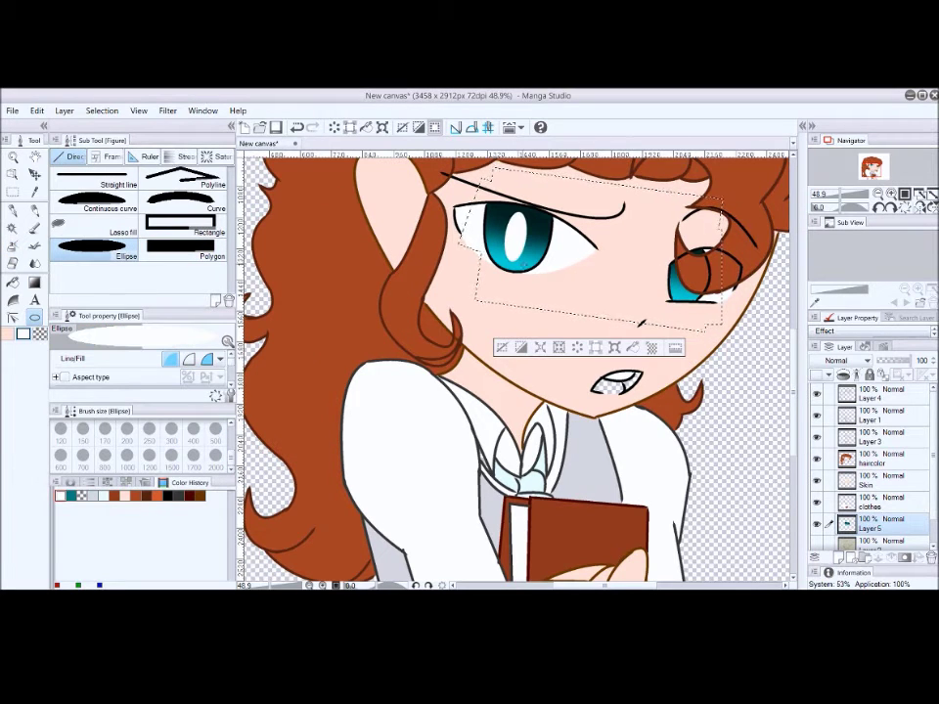
pyautogui.hotkey('ctrl', 'd')
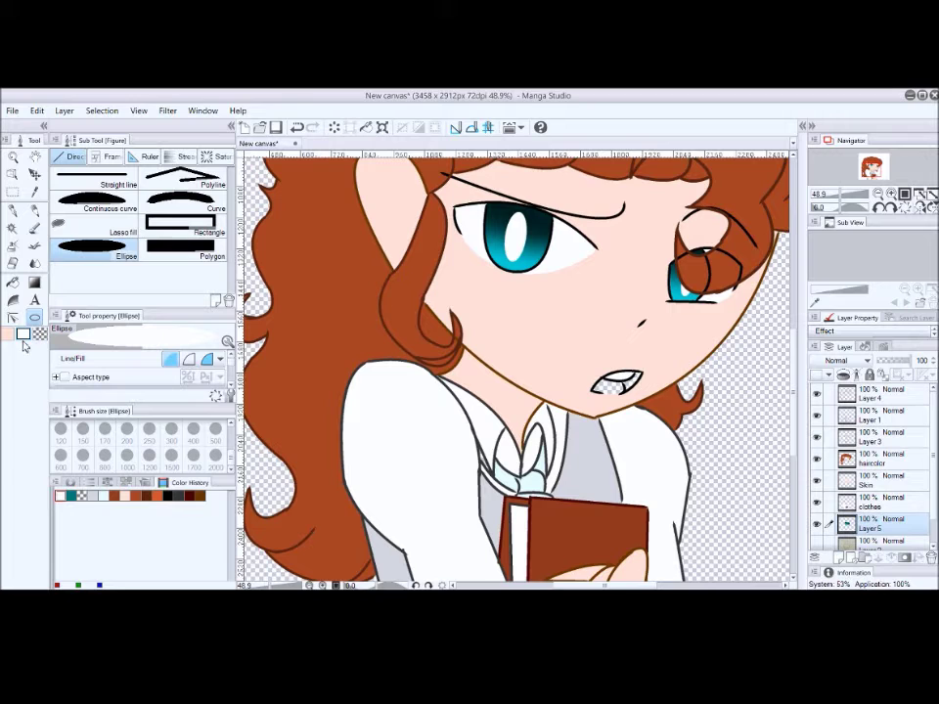
# Fill the tongue with salmon pink and the rest of the mouth interior with red.
pyautogui.press('g')
pyautogui.click(608, 385)
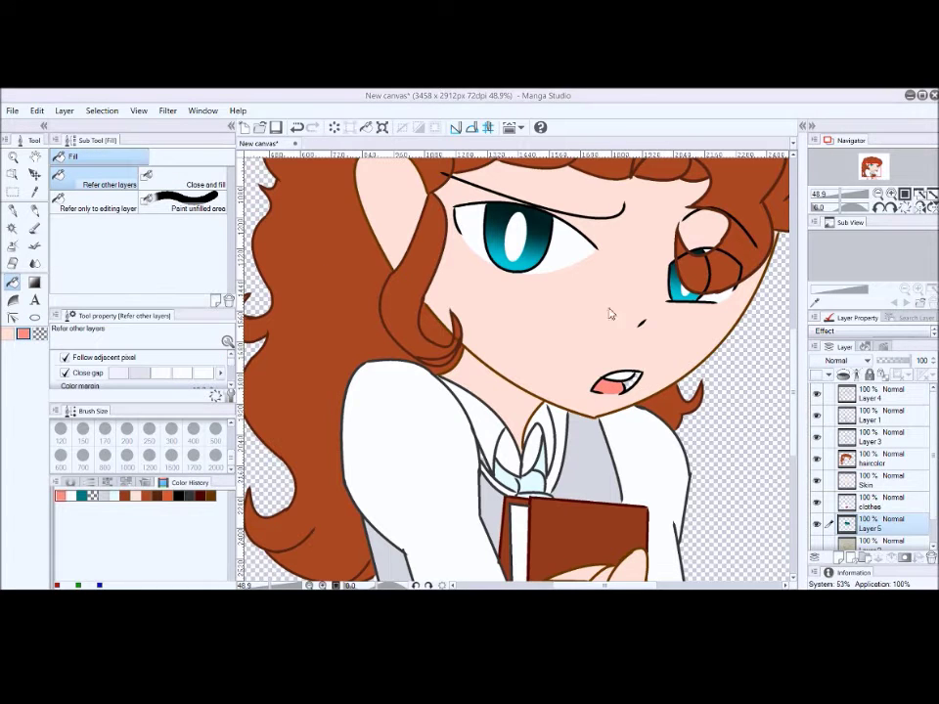
pyautogui.press('/')
pyautogui.click(479, 286)
pyautogui.click(555, 313)
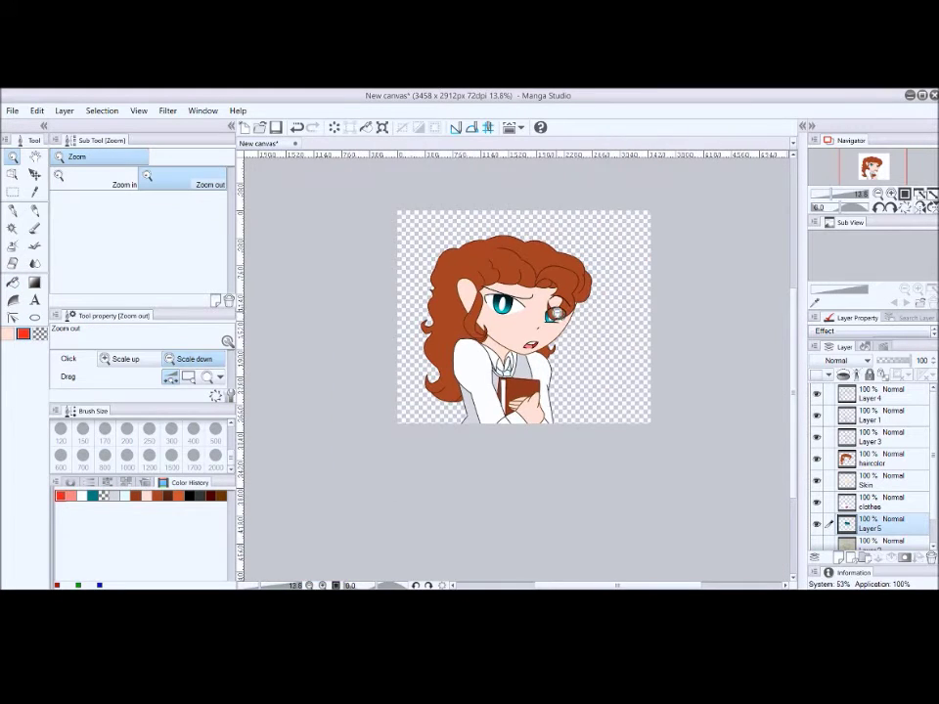
# Try to shade the selected back hair on the haircolor layer using the Shadow airbrush at size 300.
pyautogui.scroll(1, 555, 313)
pyautogui.click(870, 456)
pyautogui.press('w')
pyautogui.click(437, 332)
pyautogui.click(411, 432)
pyautogui.keyDown('alt'); pyautogui.click(421, 319); pyautogui.keyUp('alt')
pyautogui.click(184, 182)
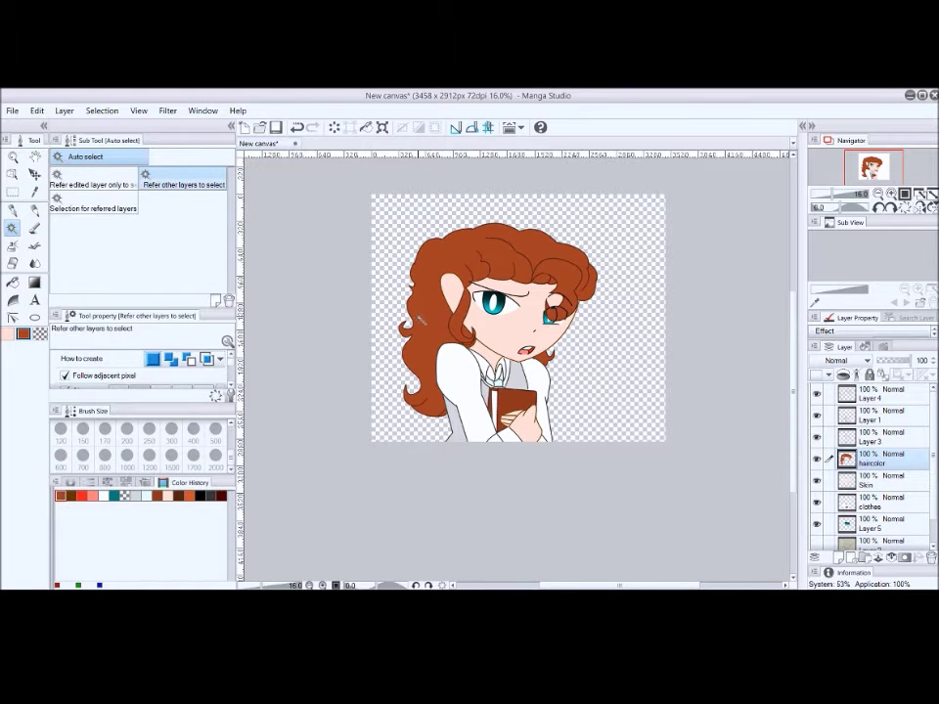
pyautogui.click(421, 319)
pyautogui.press('b')
pyautogui.press('b')
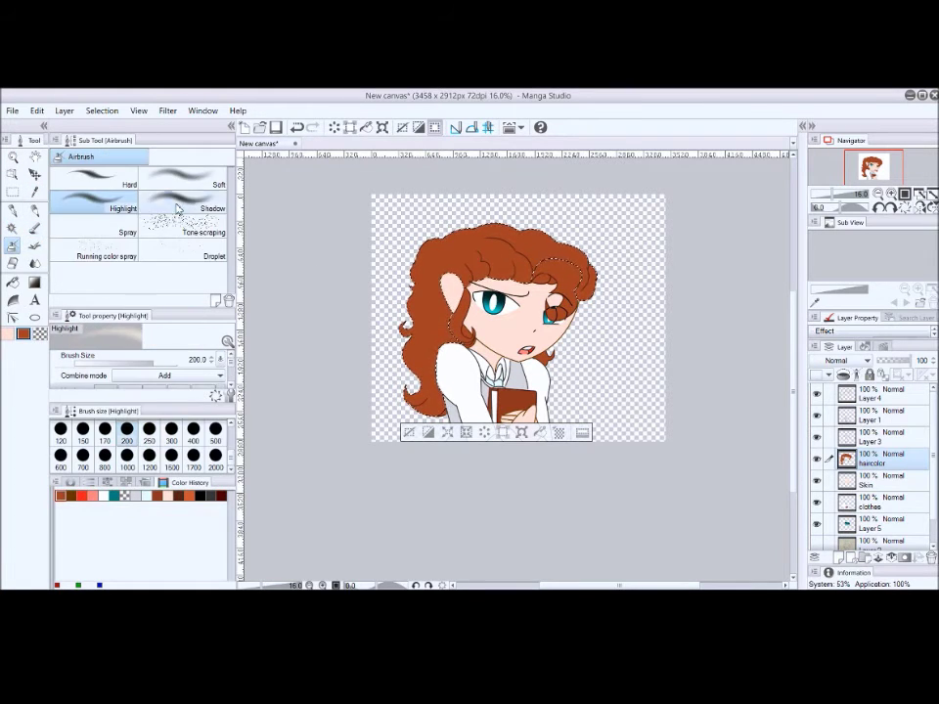
pyautogui.click(178, 207)
pyautogui.hotkey('ctrl', 'd')
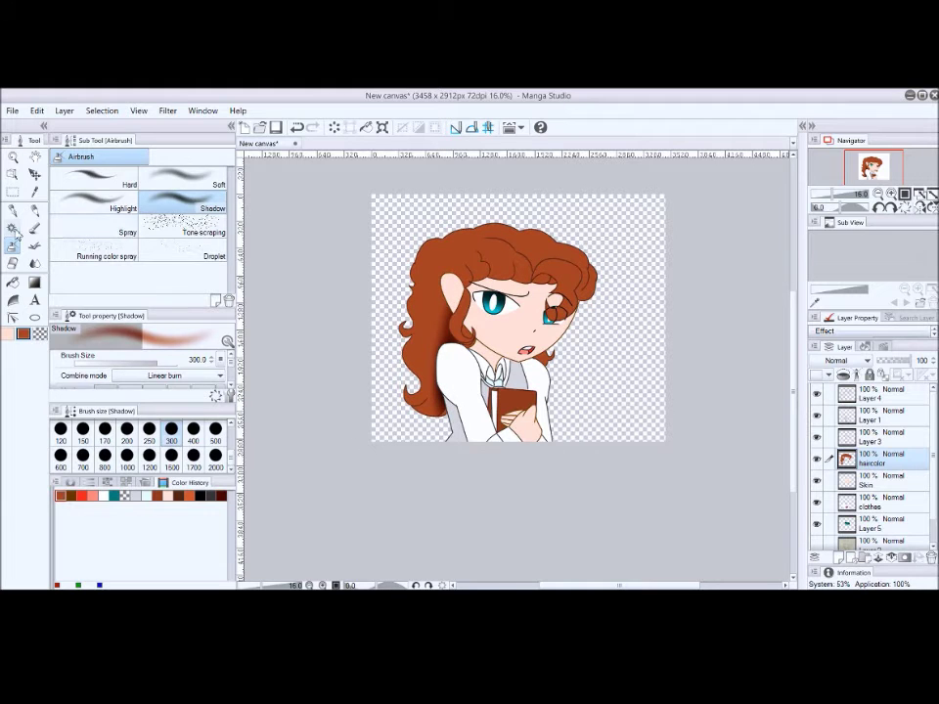
# Try to airbrush shadows onto the lower back hair and the small curls below the ear.
pyautogui.click(14, 228)
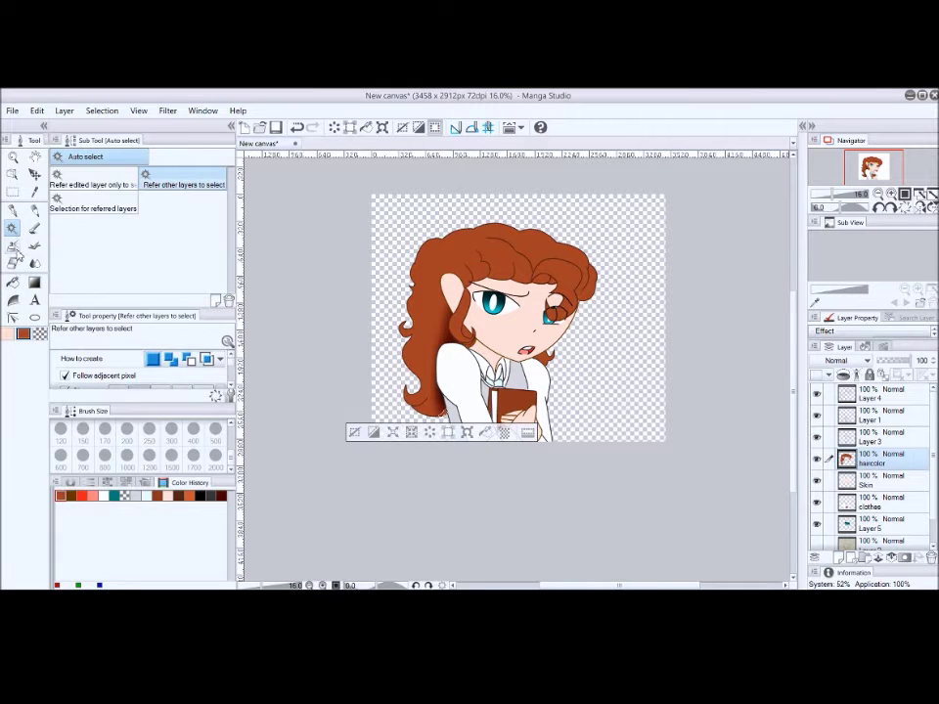
pyautogui.click(13, 246)
pyautogui.hotkey('ctrl', 'd')
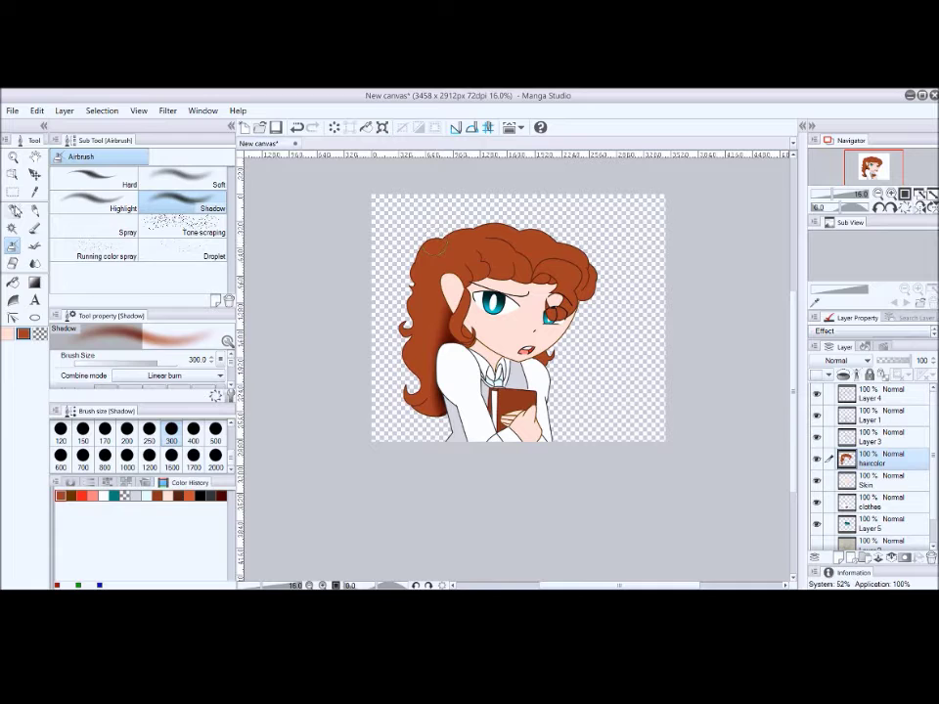
pyautogui.click(14, 210)
pyautogui.hotkey('ctrl', 'shift', 'd')
pyautogui.press('b')
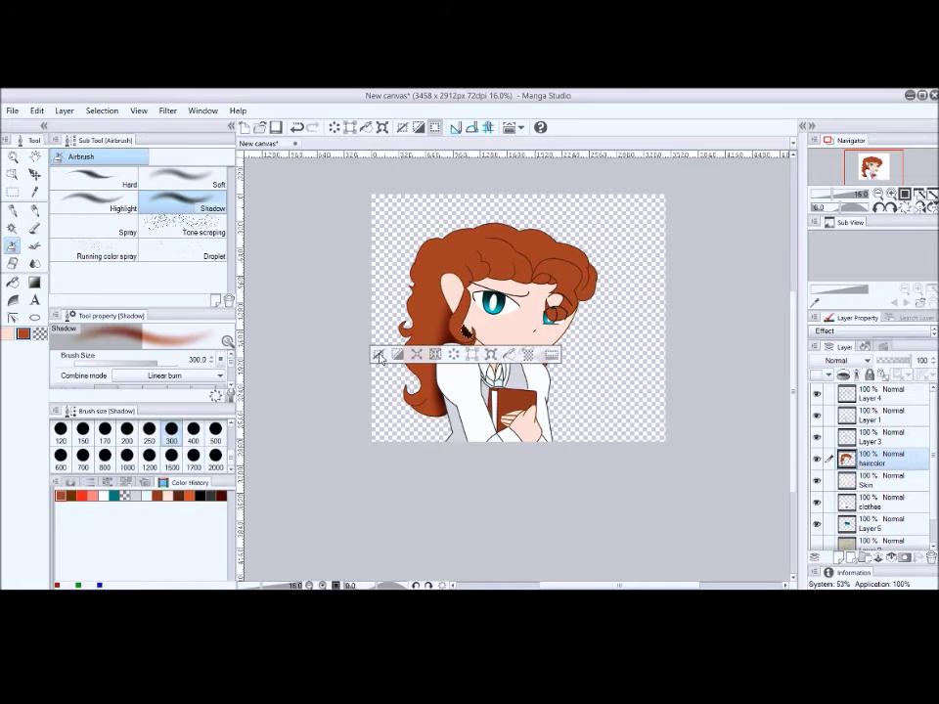
pyautogui.press('w')
pyautogui.scroll(5, 384, 357)
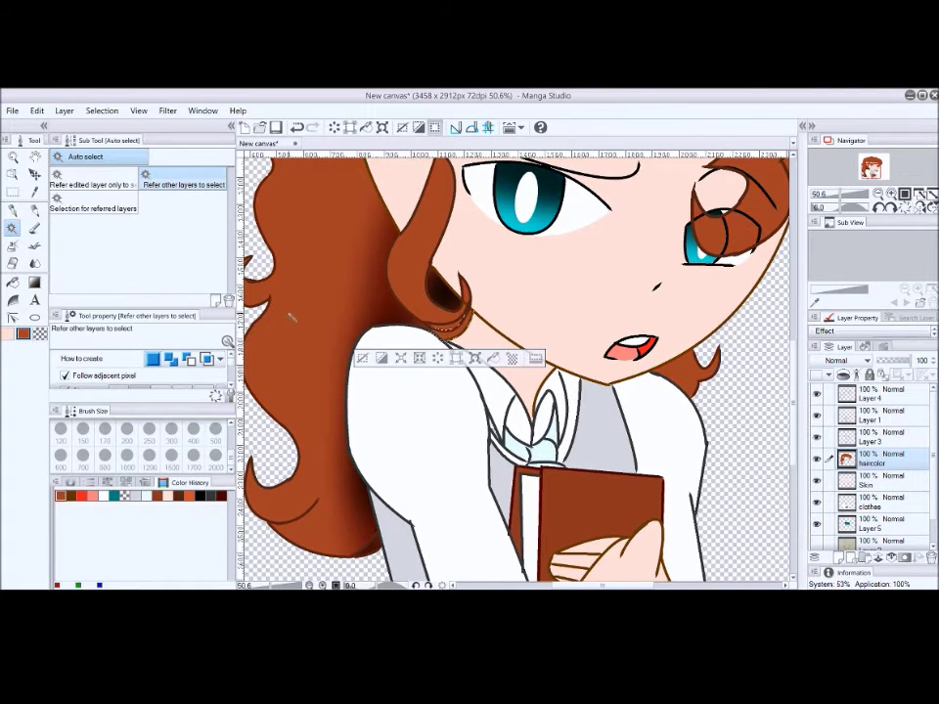
pyautogui.click(14, 245)
pyautogui.press('w')
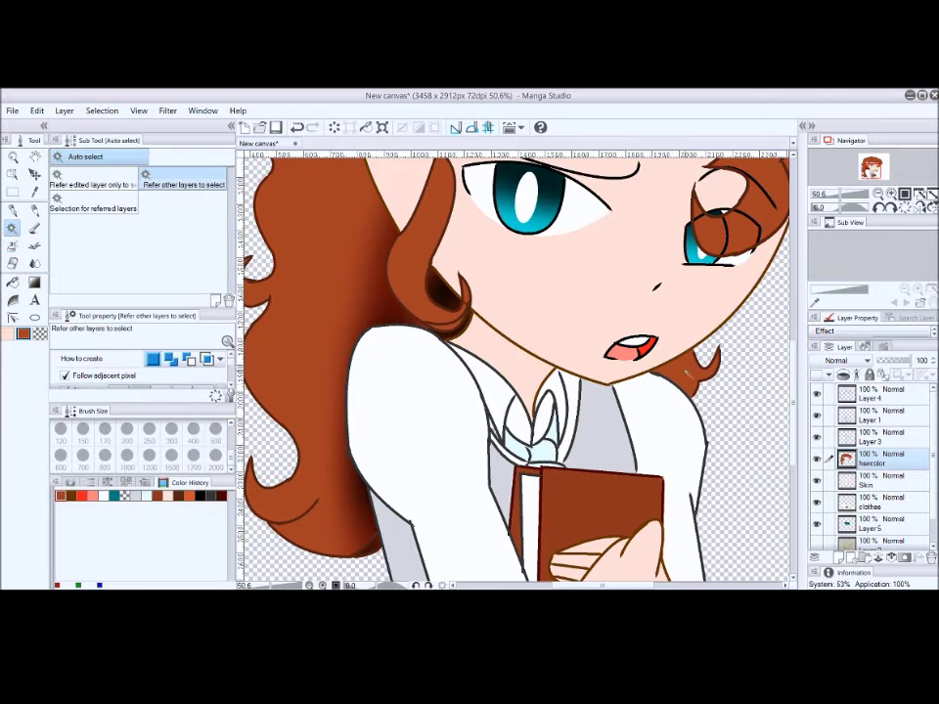
pyautogui.click(33, 315)
pyautogui.press('w')
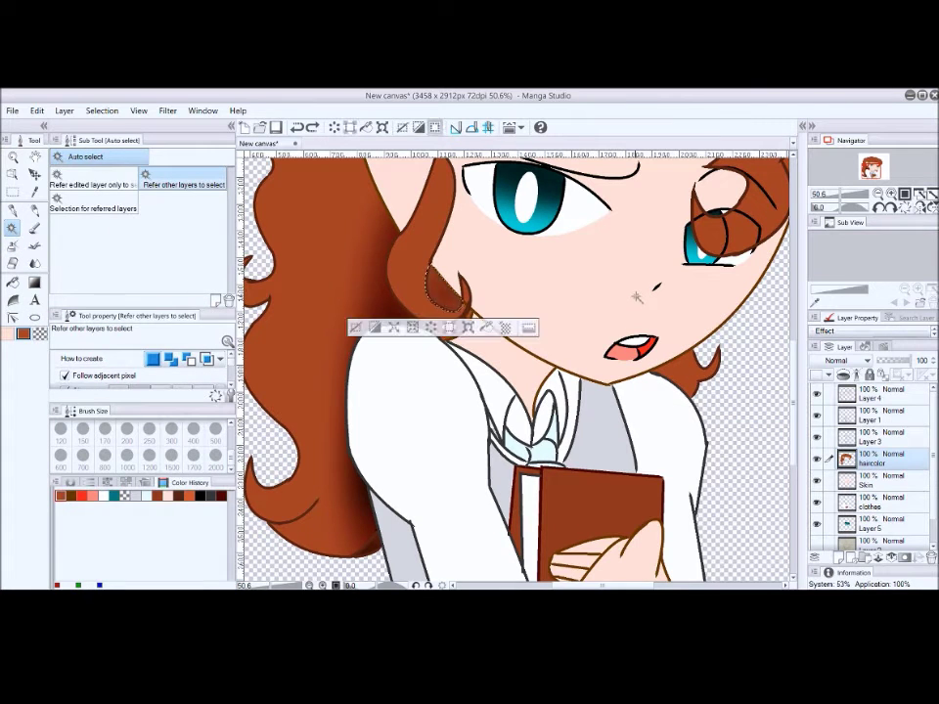
# Select the back hair area and add a layer named shadows above haircolor.
pyautogui.click(323, 391)
pyautogui.click(825, 556)
pyautogui.write('shadows')
pyautogui.press('Return')
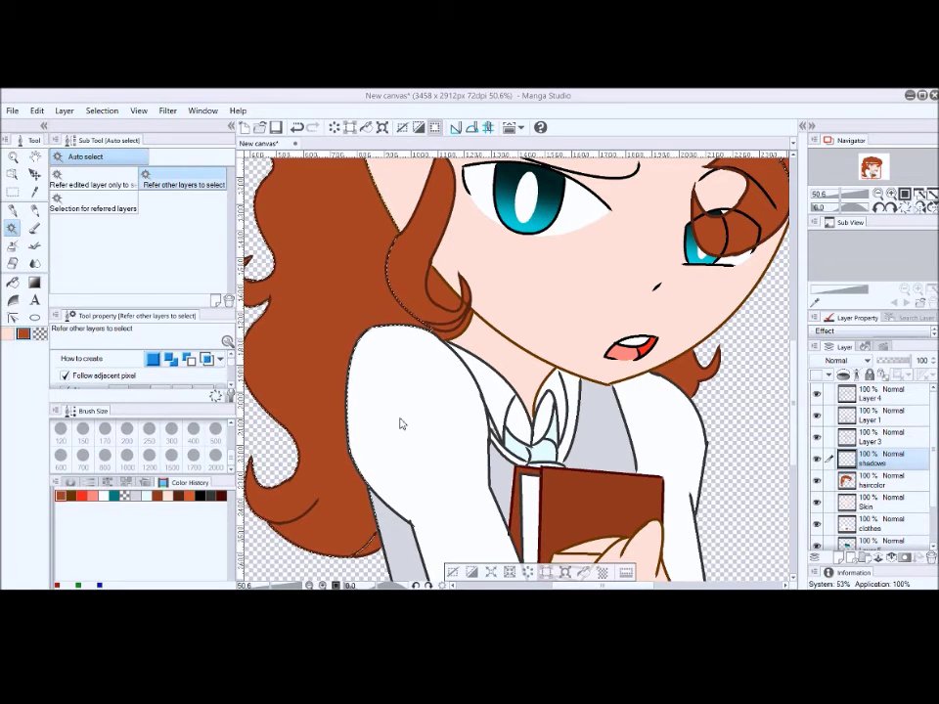
# Outline back-hair shadows beside the ear and shoulder with dark red size 20 curves, fill them, and fill the curl behind the other shoulder.
pyautogui.press('u')
pyautogui.click(180, 199)
pyautogui.moveTo(364, 328); pyautogui.dragTo(372, 190)
pyautogui.moveTo(364, 299); pyautogui.dragTo(396, 233)
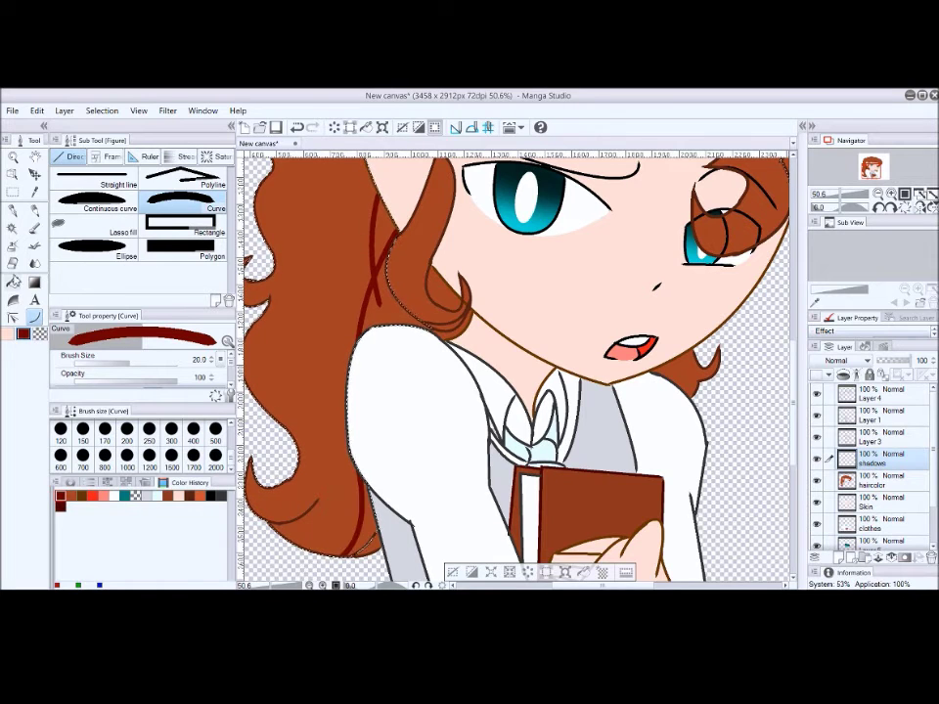
pyautogui.press('g')
pyautogui.click(386, 306)
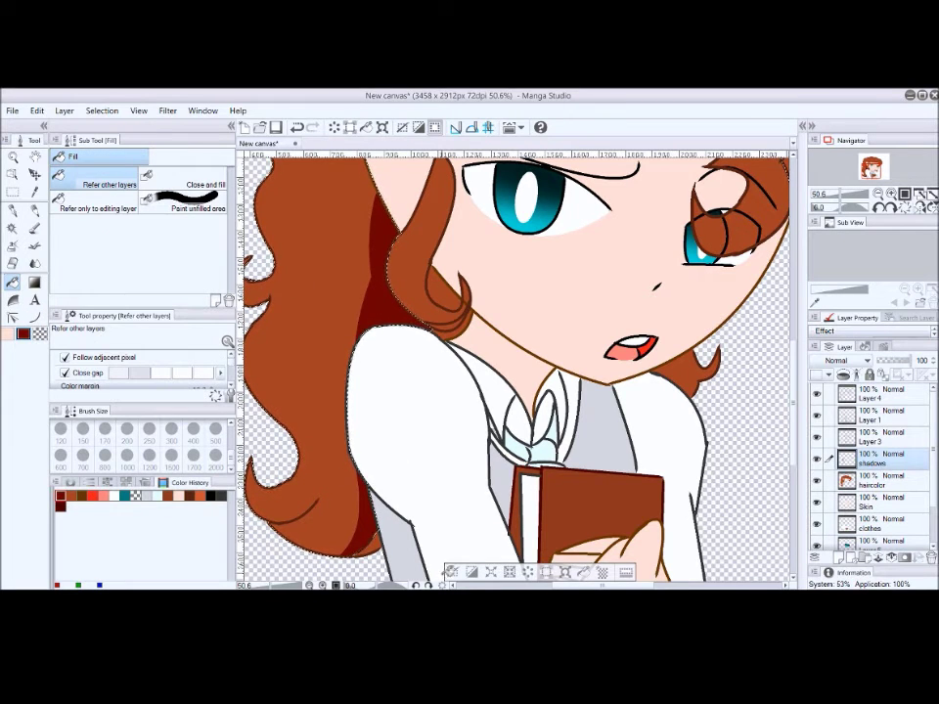
pyautogui.hotkey('ctrl', 'd')
pyautogui.click(687, 362)
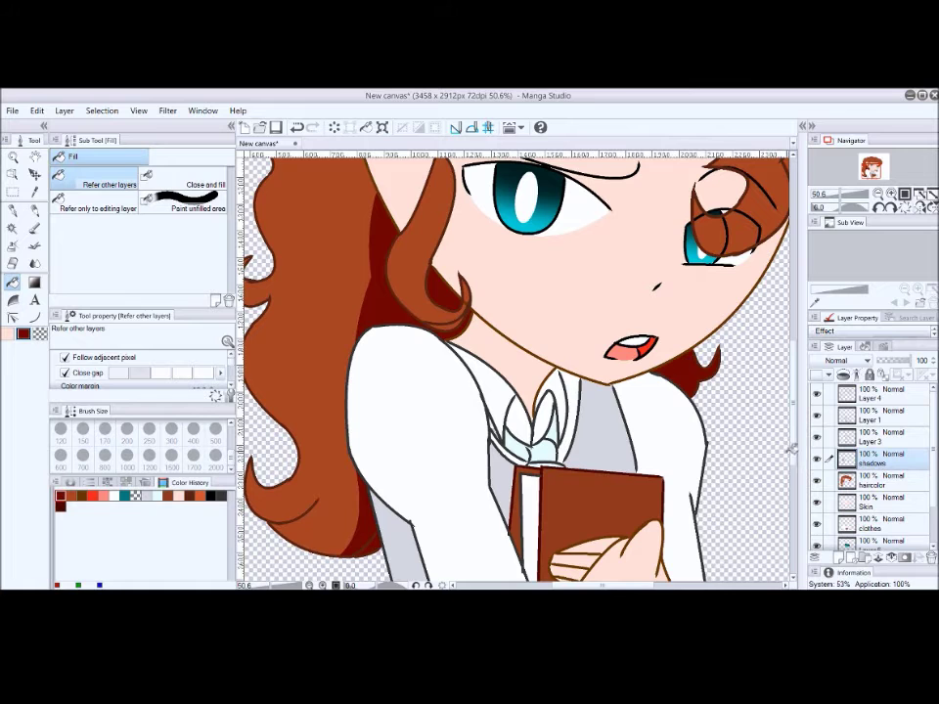
# Select the main hair area and draw dark red shadow curves along the fringe strand lines at brush size 60.
pyautogui.scroll(5, 770, 378)
pyautogui.click(21, 233)
pyautogui.click(457, 314)
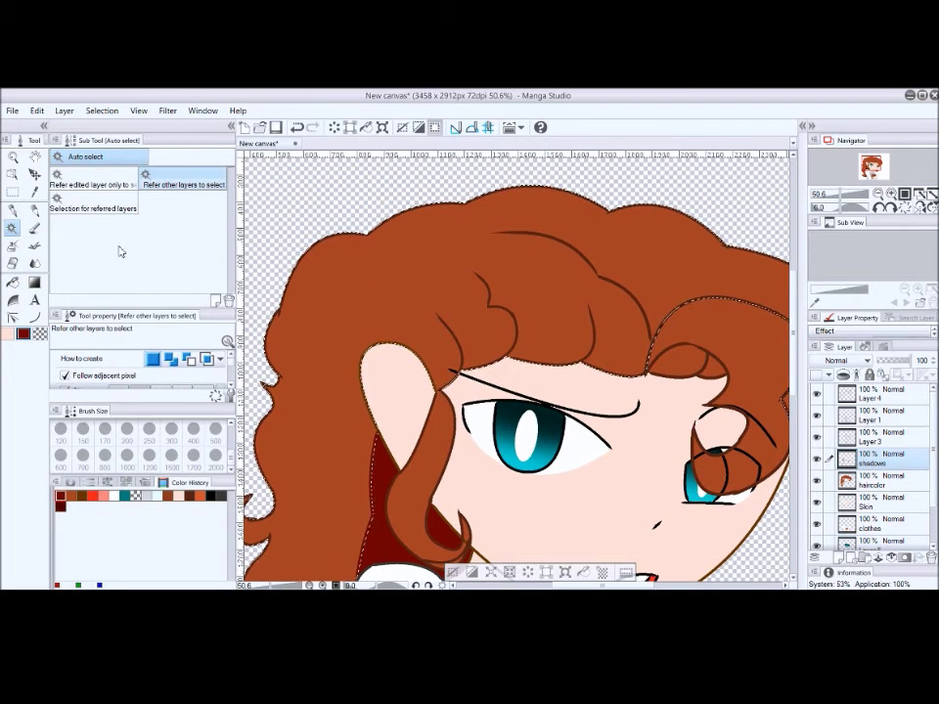
pyautogui.press('u')
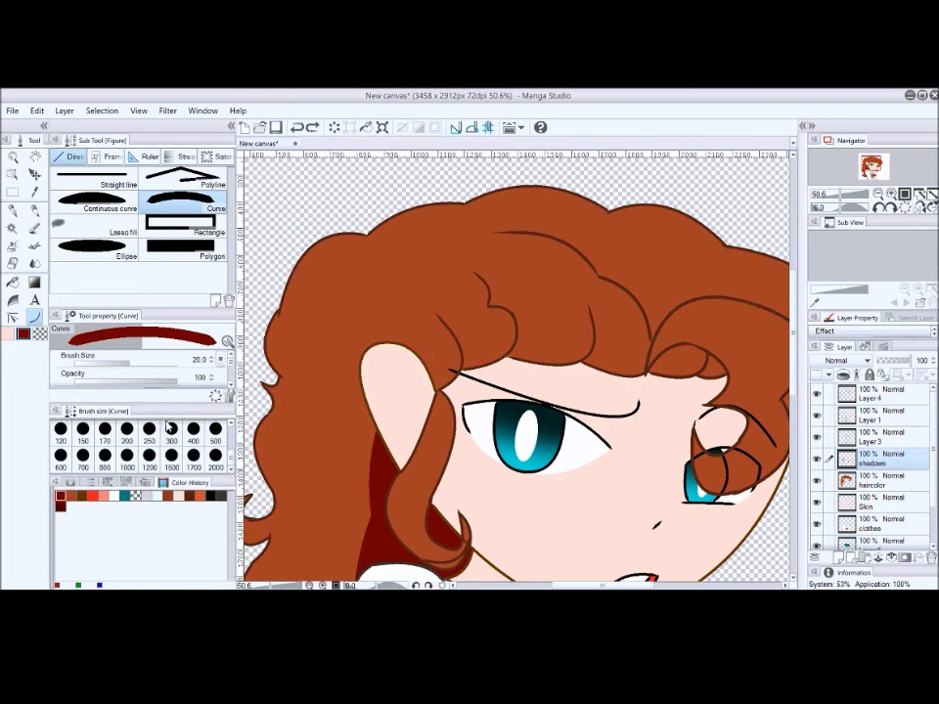
pyautogui.scroll(3, 137, 445)
pyautogui.click(148, 456)
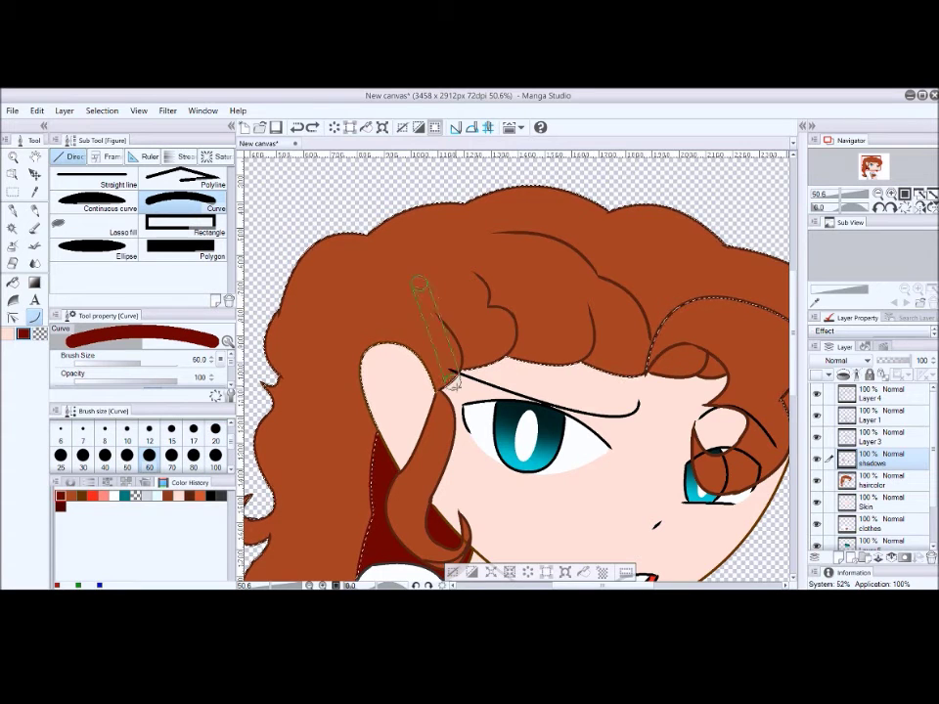
pyautogui.press('Escape')
pyautogui.moveTo(483, 305); pyautogui.dragTo(489, 311)
pyautogui.click(512, 319)
pyautogui.moveTo(512, 319); pyautogui.dragTo(511, 369)
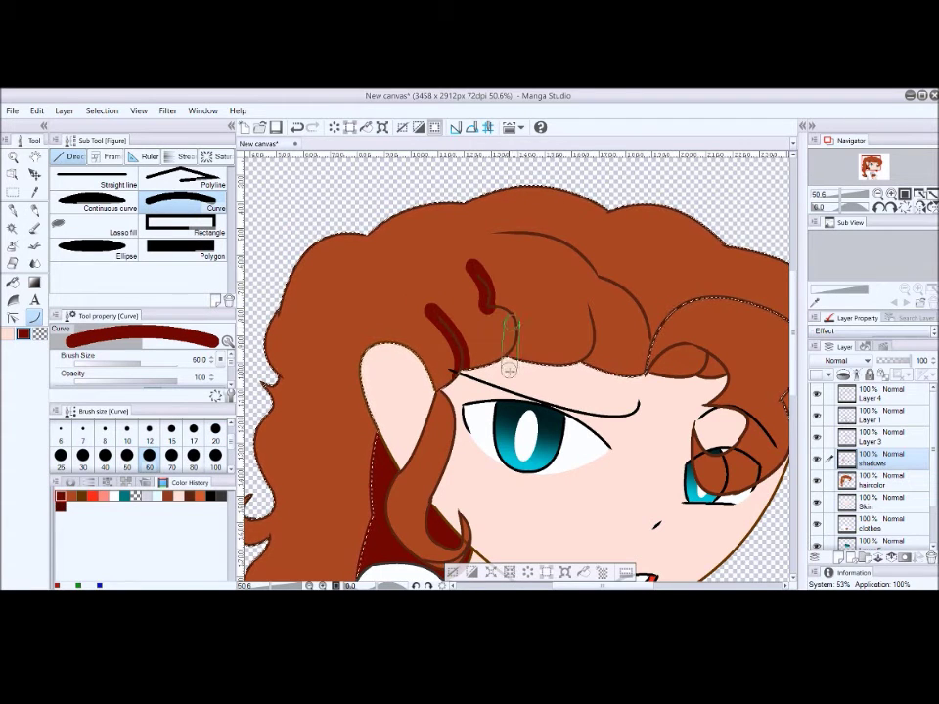
pyautogui.click(483, 300)
pyautogui.moveTo(584, 302); pyautogui.dragTo(590, 354)
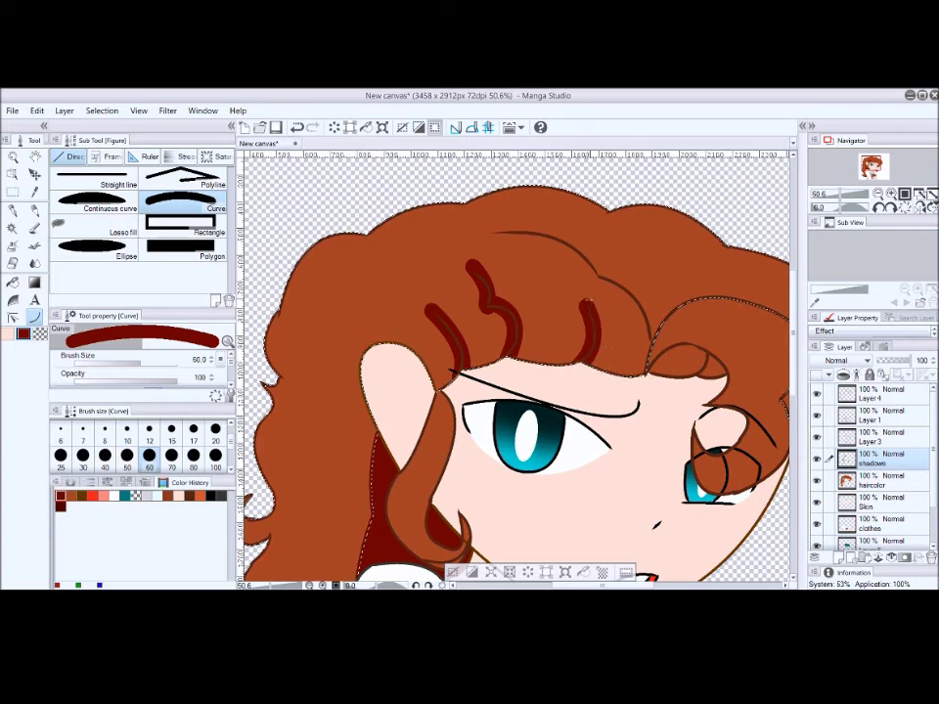
# Add a dark red shadow along the long upper fringe strand, taper all fringe shadows with transparent curves, and clear the selection.
pyautogui.click(640, 386)
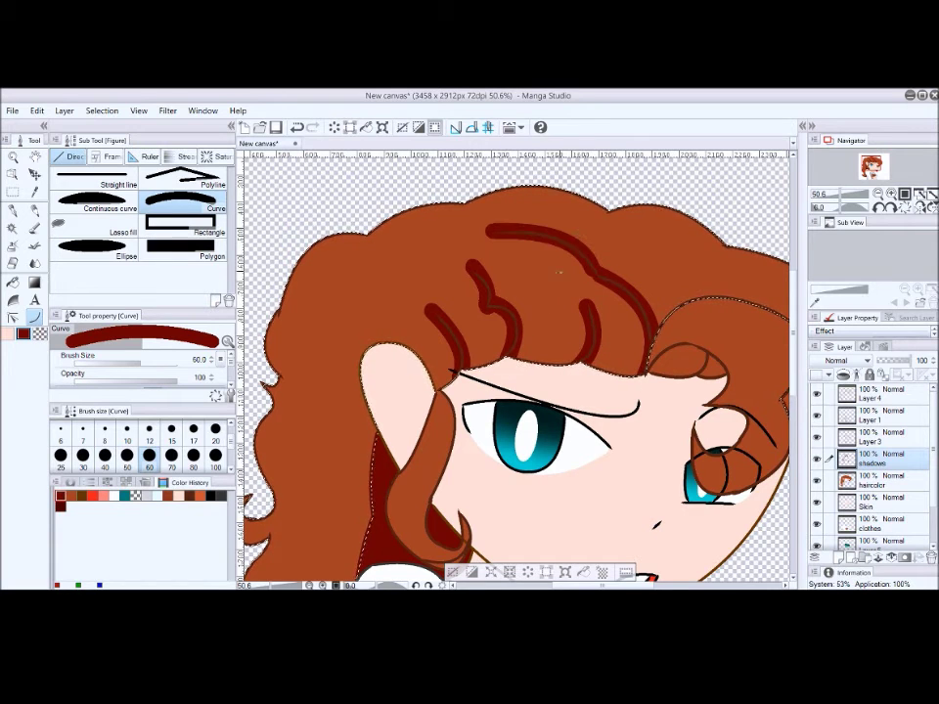
pyautogui.moveTo(586, 289); pyautogui.dragTo(595, 393)
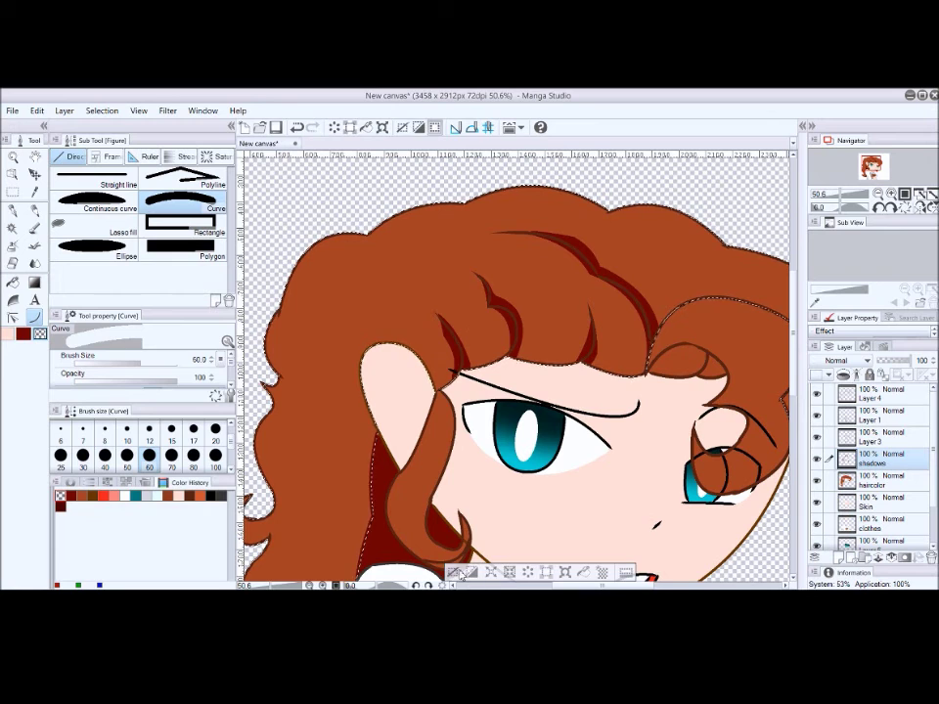
pyautogui.click(456, 572)
# Draw dark red size 60 shadow curves on the small curl above the far eye and trim them with transparent curves.
pyautogui.click(23, 334)
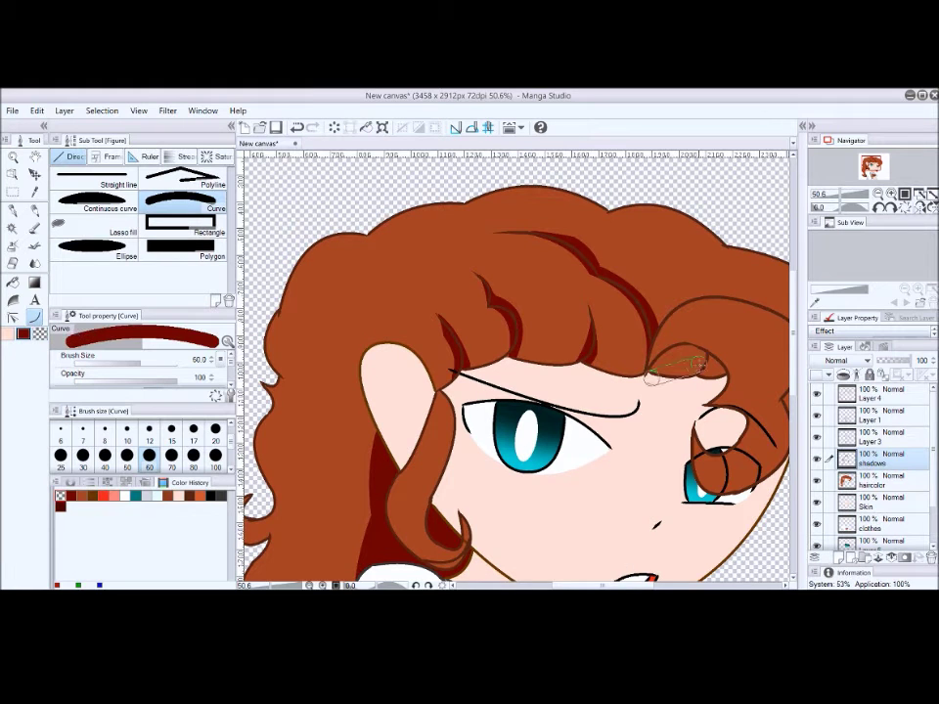
pyautogui.doubleClick(702, 366)
pyautogui.doubleClick(697, 401)
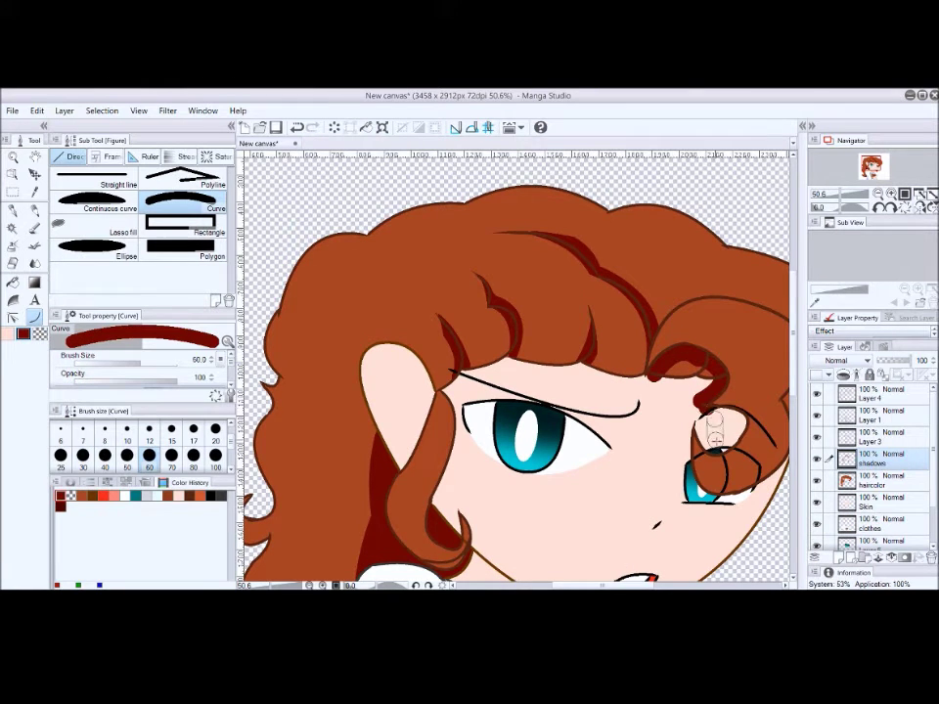
pyautogui.press('c')
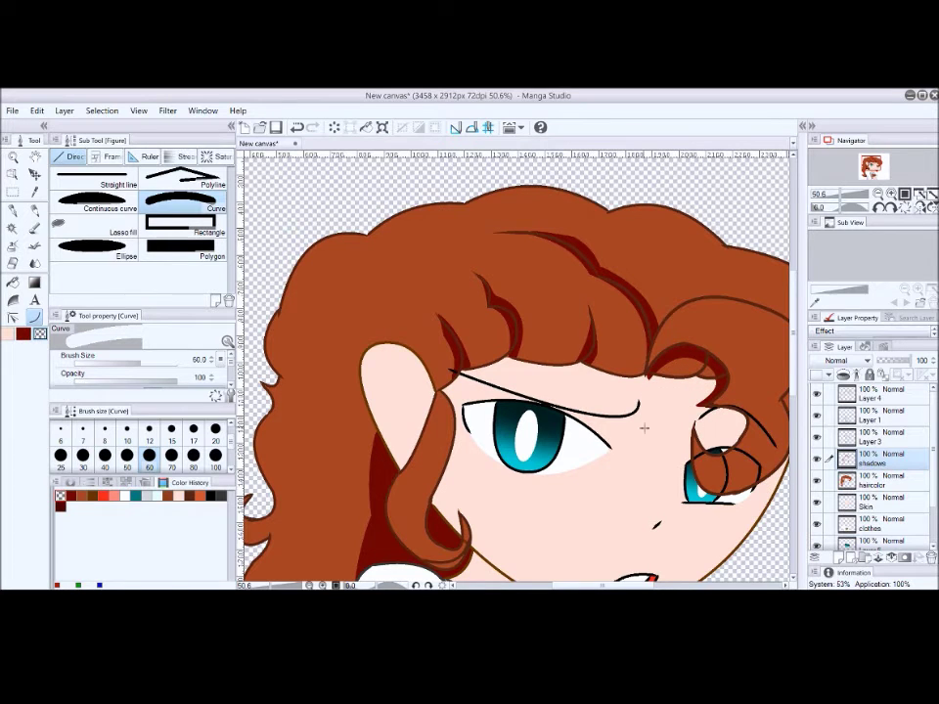
# Shade the hair loop around the far eyebrow with dark red curves, reducing the brush size to 40, and trim the excess with transparency.
pyautogui.click(21, 229)
pyautogui.click(456, 430)
pyautogui.press('u')
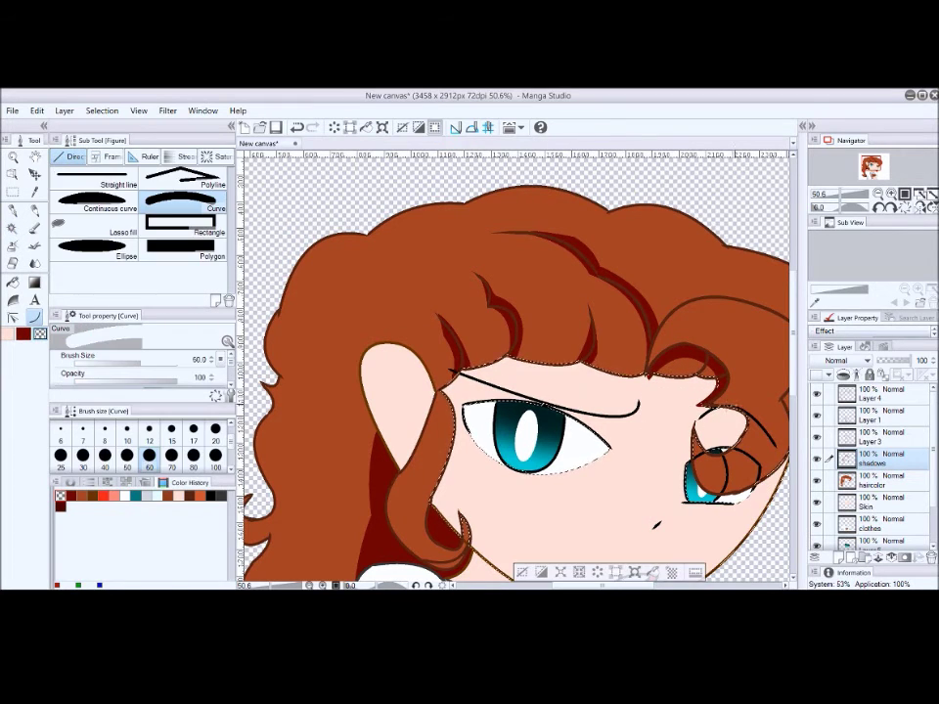
pyautogui.moveTo(735, 407); pyautogui.dragTo(517, 362)
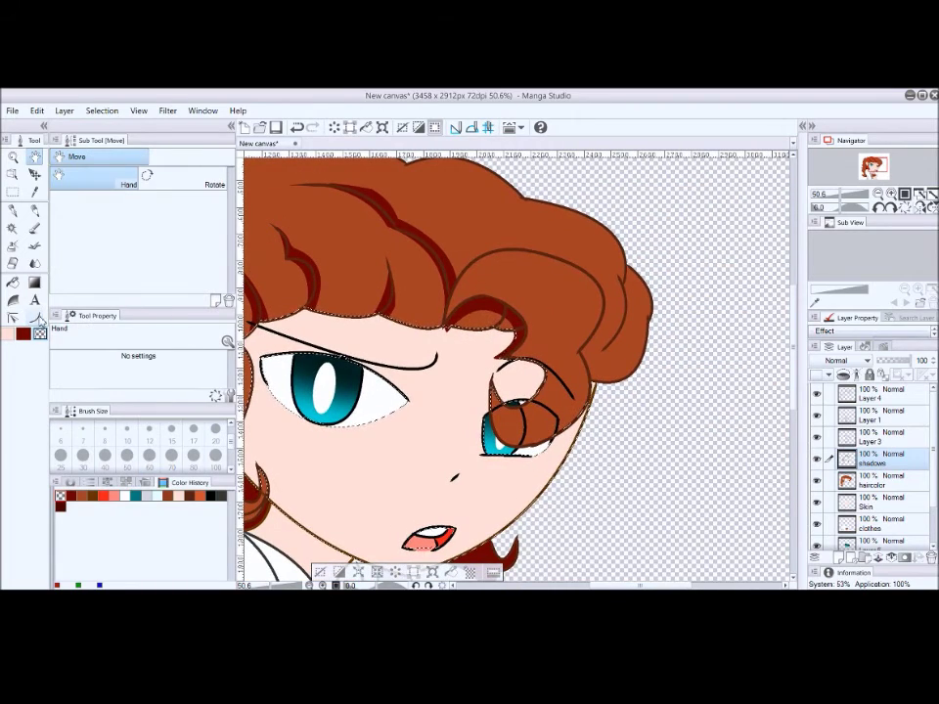
pyautogui.press('c')
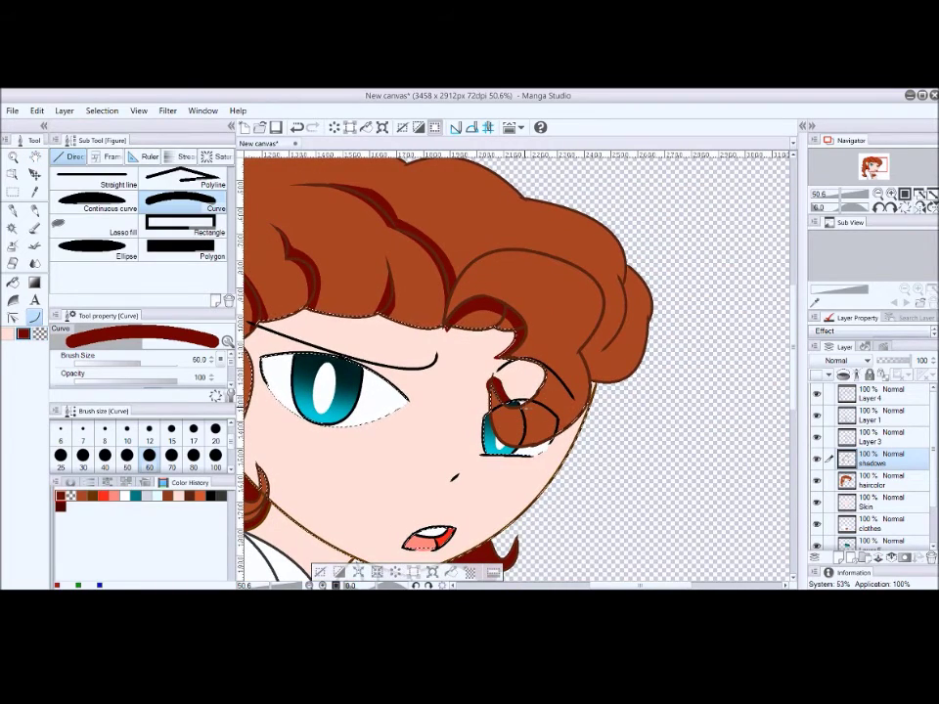
pyautogui.hotkey('ctrl', 'd')
pyautogui.press('[')
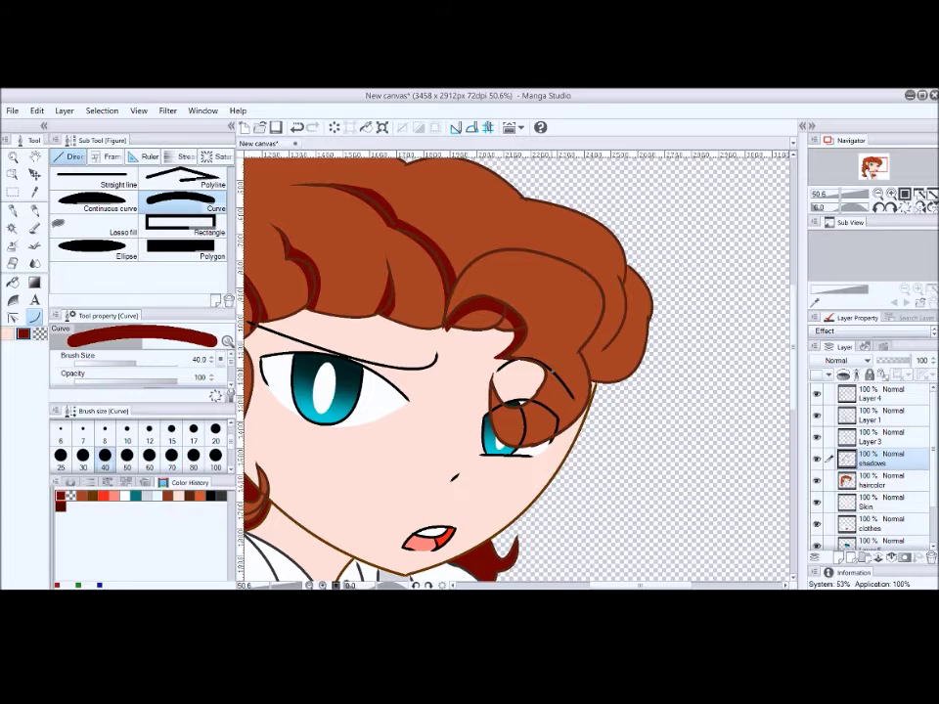
pyautogui.click(537, 358)
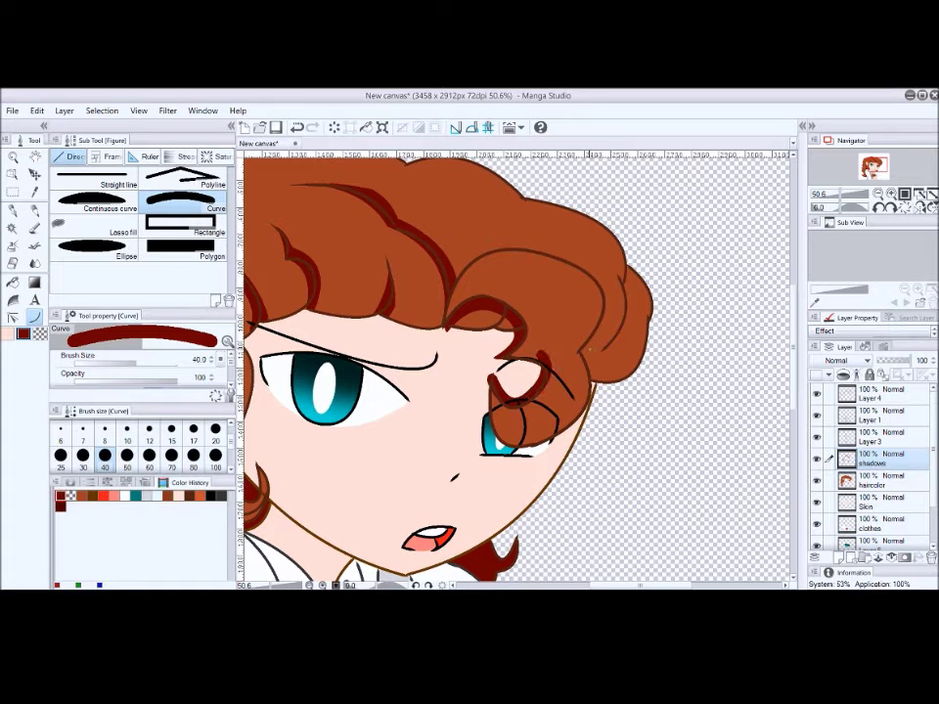
pyautogui.press('c')
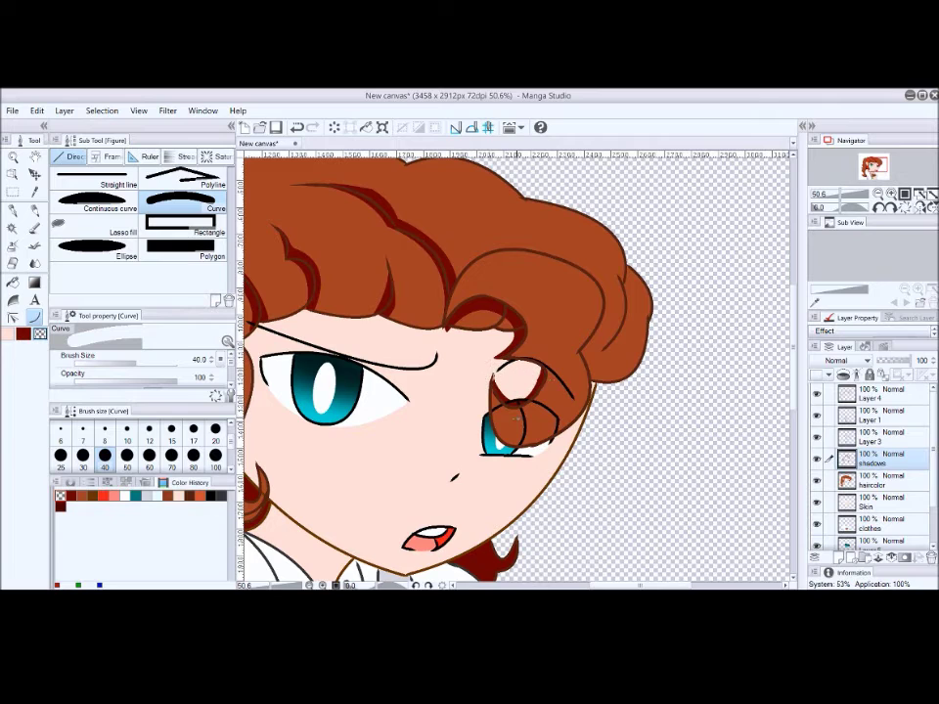
# Draw size 40 dark red shadows on the hair beside the far cheek and on the outermost curl, trimming the cheek shadow with transparency.
pyautogui.click(12, 334)
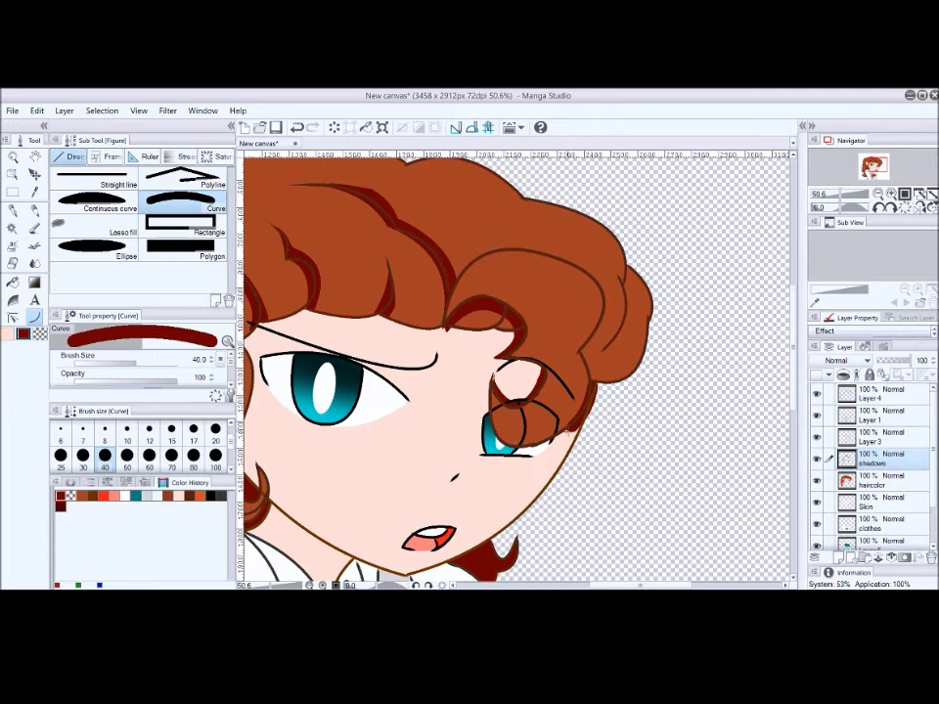
pyautogui.click(575, 421)
pyautogui.press('c')
pyautogui.click(600, 386)
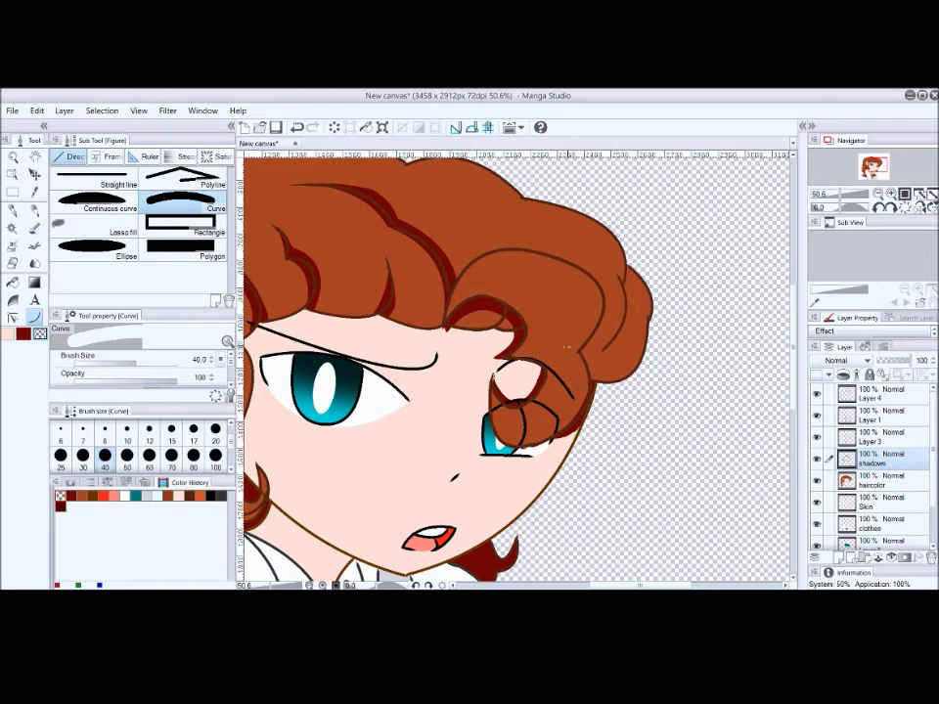
pyautogui.click(24, 333)
pyautogui.moveTo(623, 312); pyautogui.dragTo(602, 352)
pyautogui.click(631, 303)
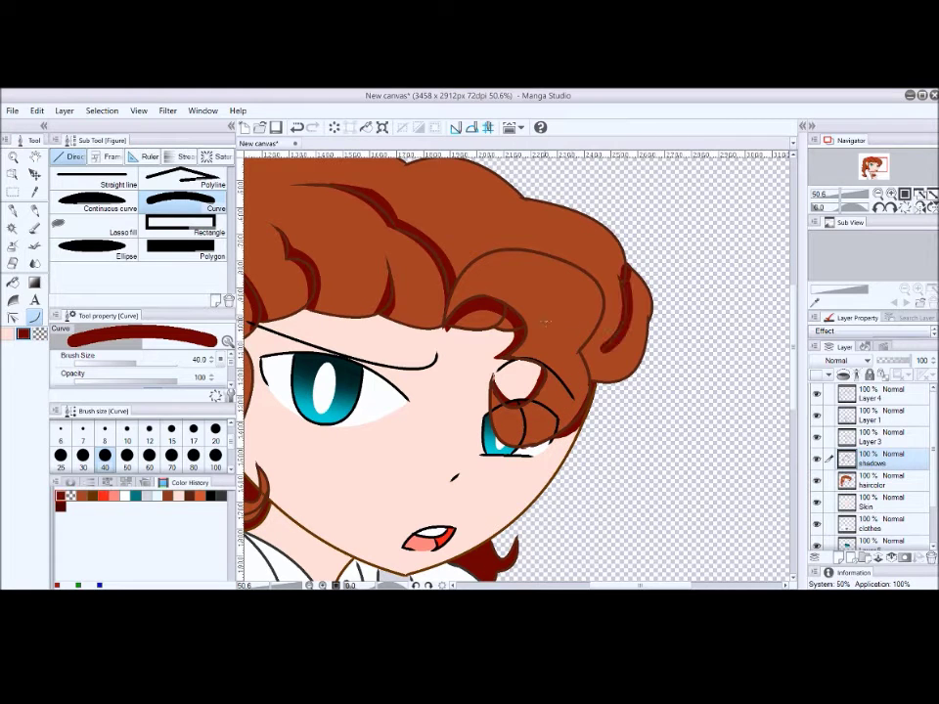
# Select the vest areas beneath the near arm and beside the book and shade along their edges with dark red curves.
pyautogui.click(13, 156)
pyautogui.click(231, 322)
pyautogui.click(243, 331)
pyautogui.keyDown('alt'); pyautogui.click(344, 506); pyautogui.keyUp('alt')
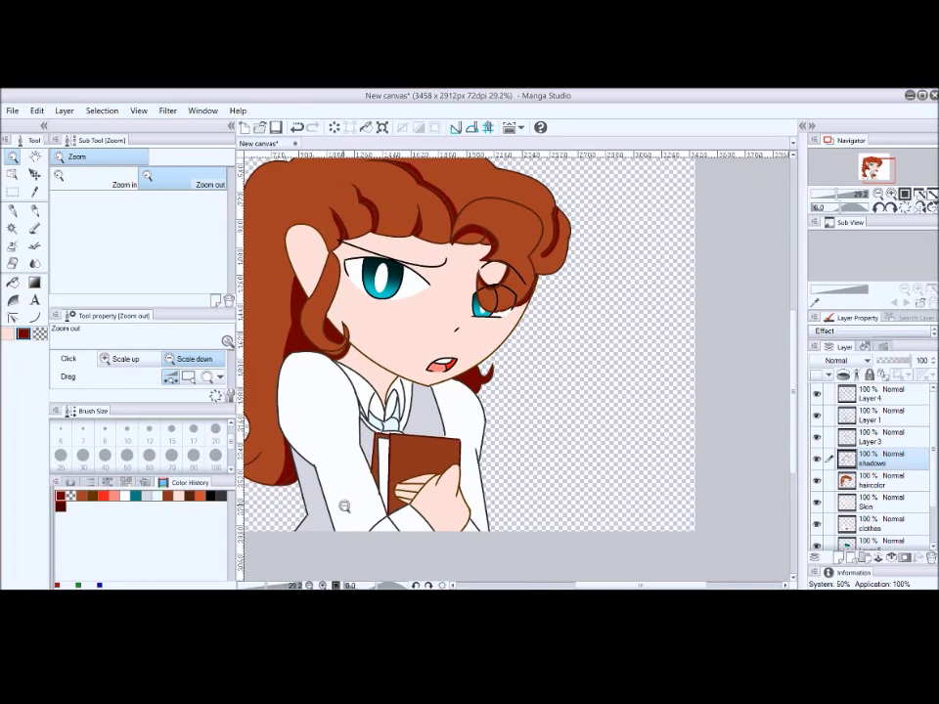
pyautogui.click(12, 228)
pyautogui.click(311, 474)
pyautogui.click(34, 316)
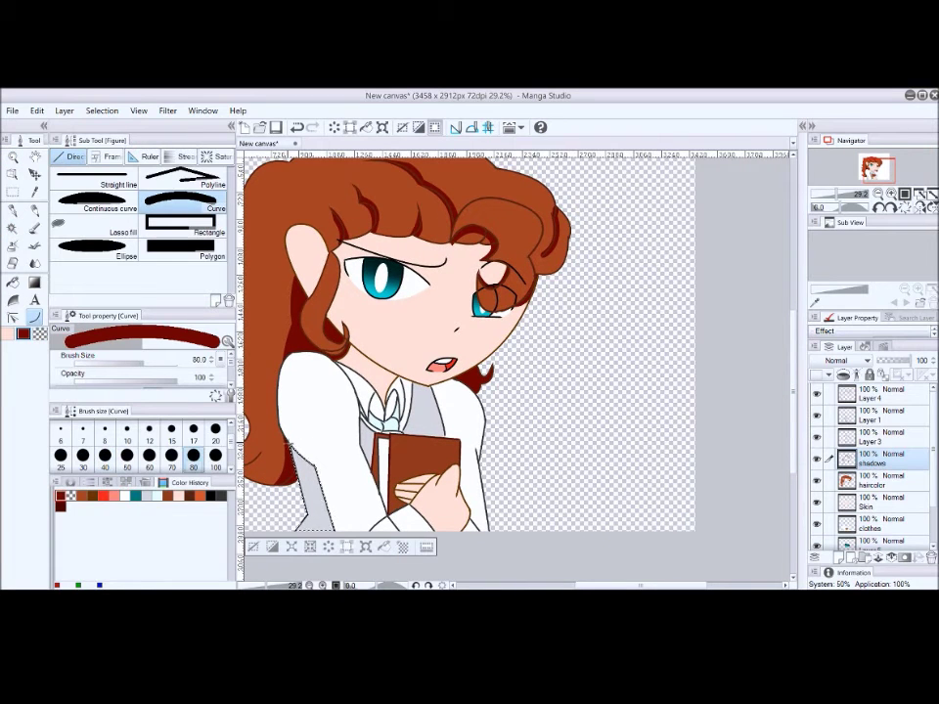
pyautogui.scroll(-1, 239, 381)
pyautogui.click(13, 228)
pyautogui.click(34, 316)
# Select the far sleeve and outline a shadow at its lower end with a size 12 dark red curve.
pyautogui.click(13, 228)
pyautogui.click(477, 452)
pyautogui.click(34, 316)
pyautogui.click(150, 428)
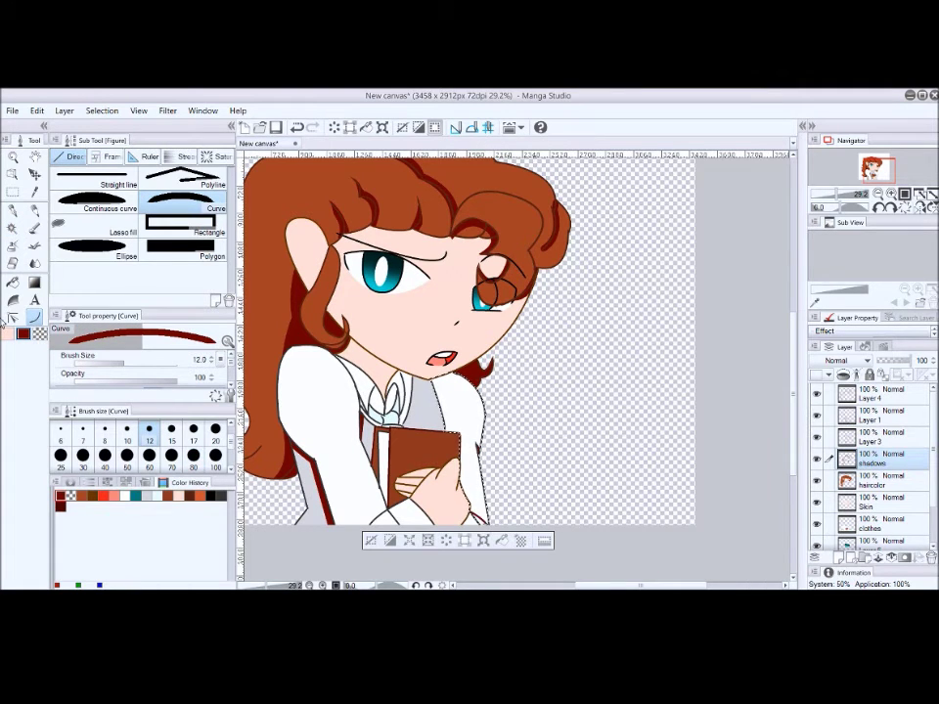
# Fill the far sleeve's lower shadow and the neck area beneath the chin with dark red.
pyautogui.click(13, 283)
pyautogui.hotkey('ctrl', 'd')
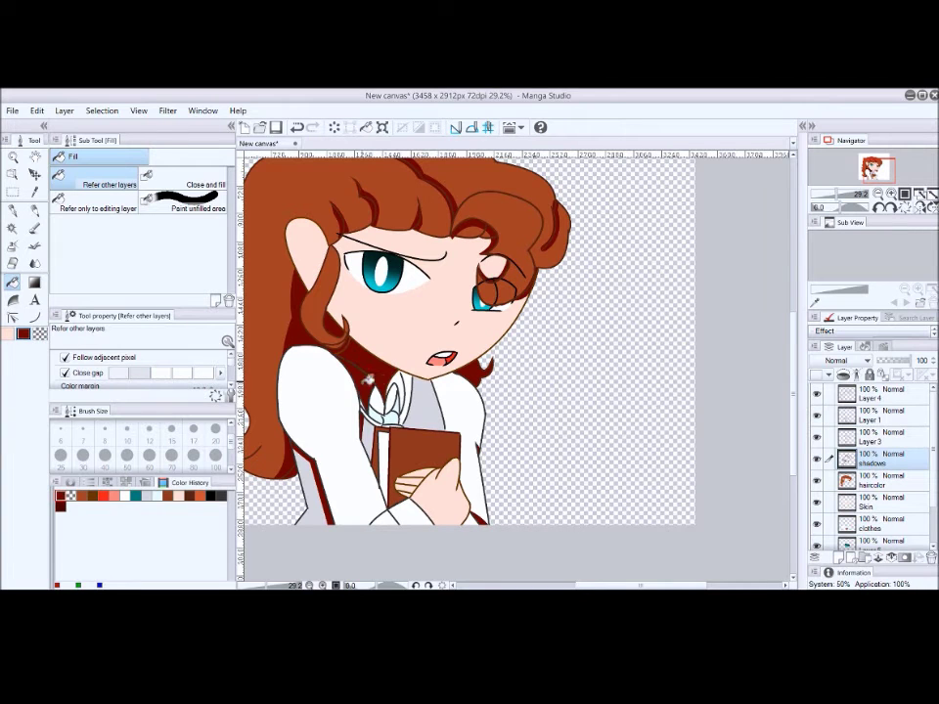
pyautogui.click(384, 384)
pyautogui.click(35, 318)
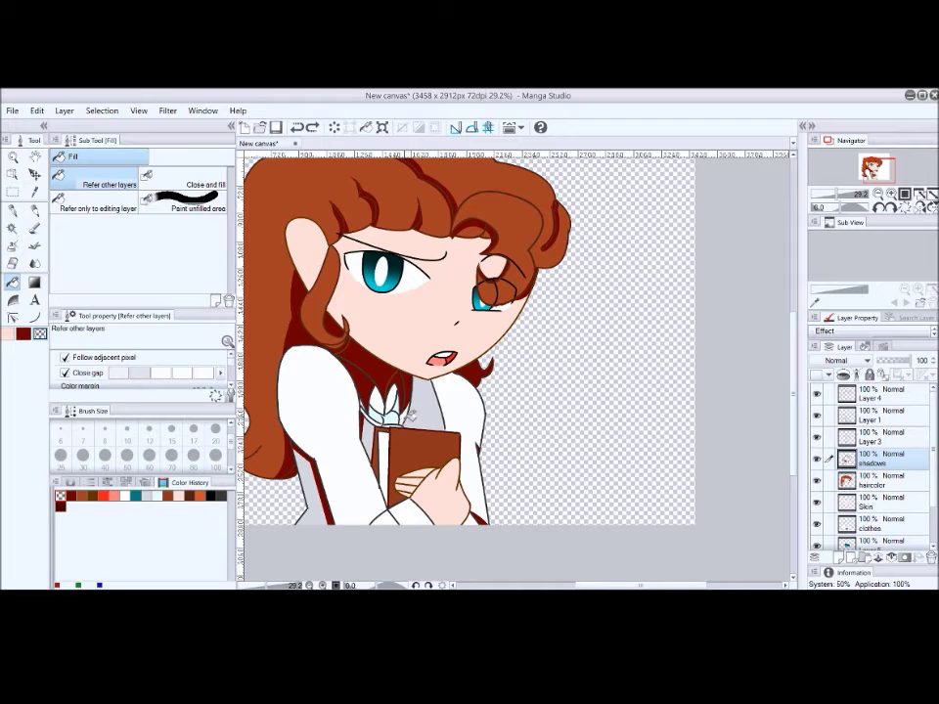
# Try a size 20 dark red shadow curve on the ear and a lower opacity for the shadows layer.
pyautogui.press('h')
pyautogui.moveTo(344, 385); pyautogui.dragTo(408, 453)
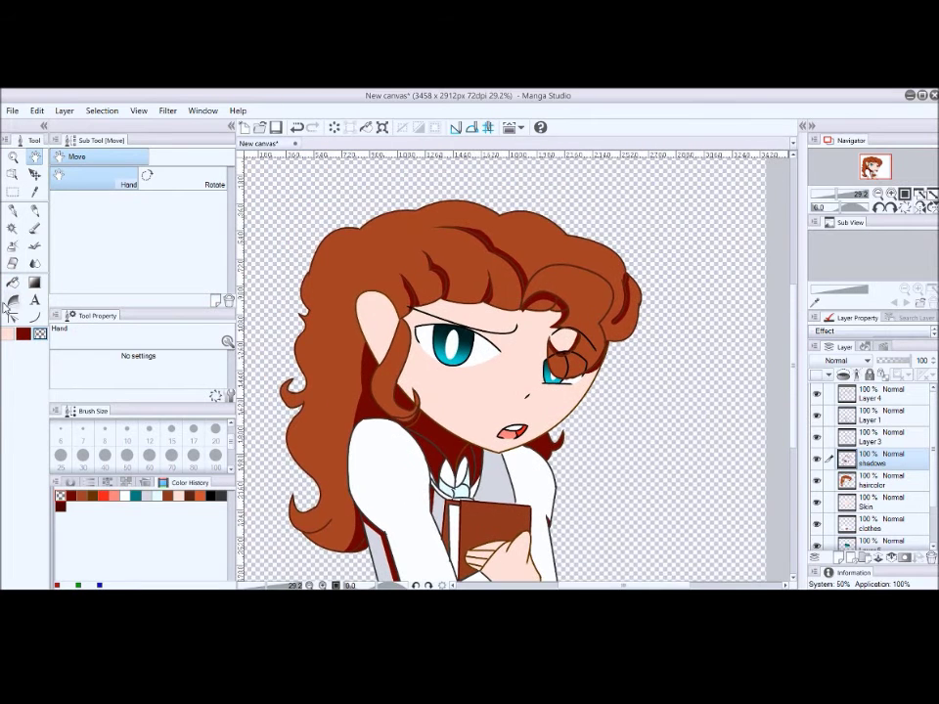
pyautogui.click(10, 173)
pyautogui.click(372, 323)
pyautogui.press('u')
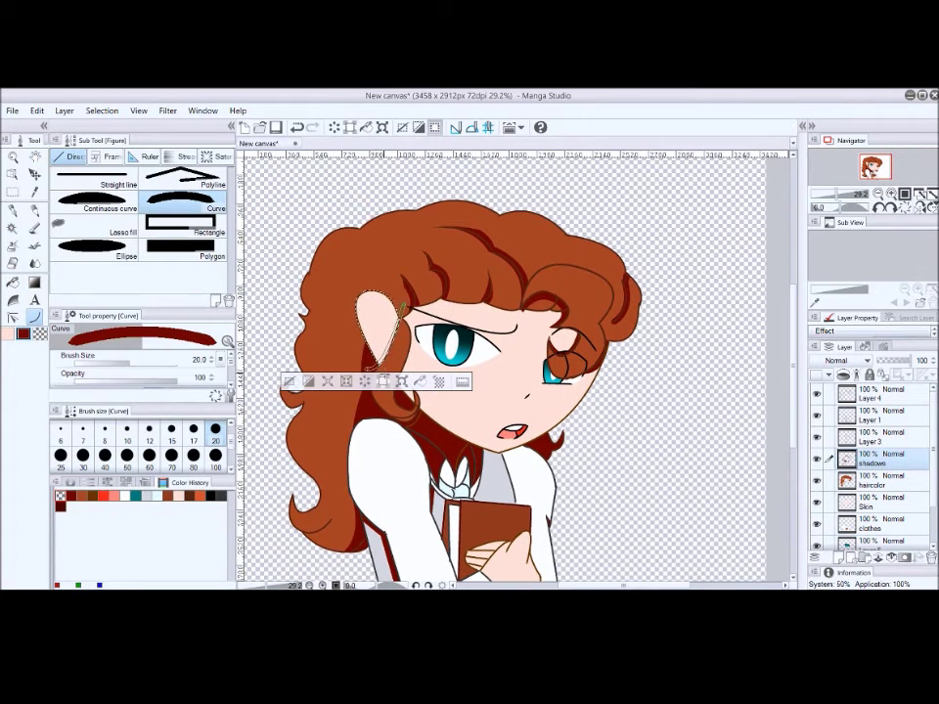
pyautogui.hotkey('ctrl', 'd')
pyautogui.moveTo(910, 360); pyautogui.dragTo(885, 361)
pyautogui.hotkey('ctrl', 'z')
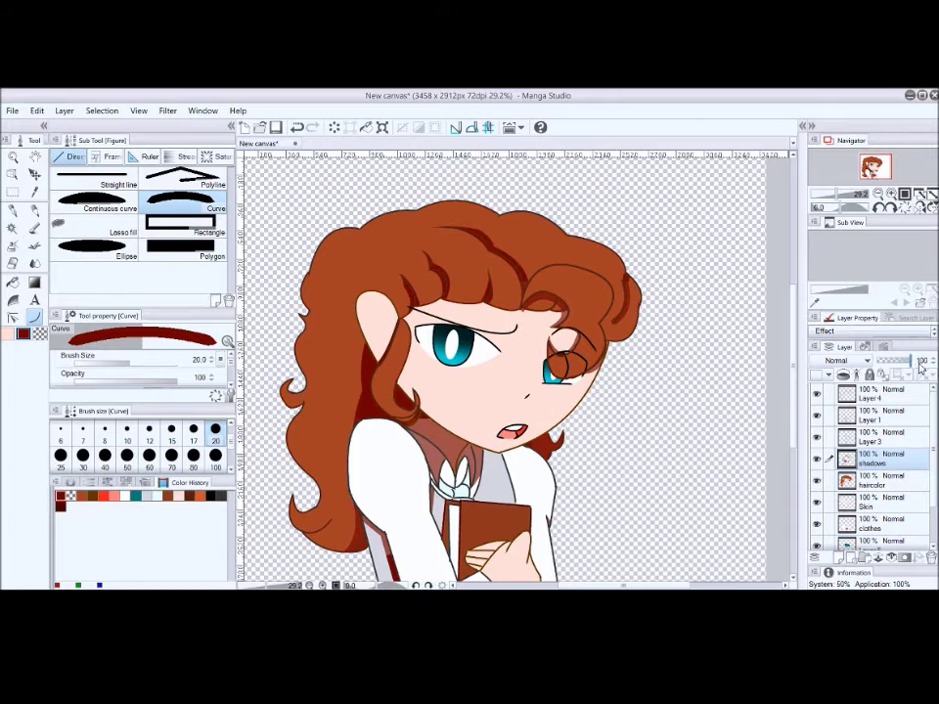
# Select the character's whole silhouette and soften the shadows layer with the Blur tool at brush size 2000.
pyautogui.press('w')
pyautogui.click(273, 278)
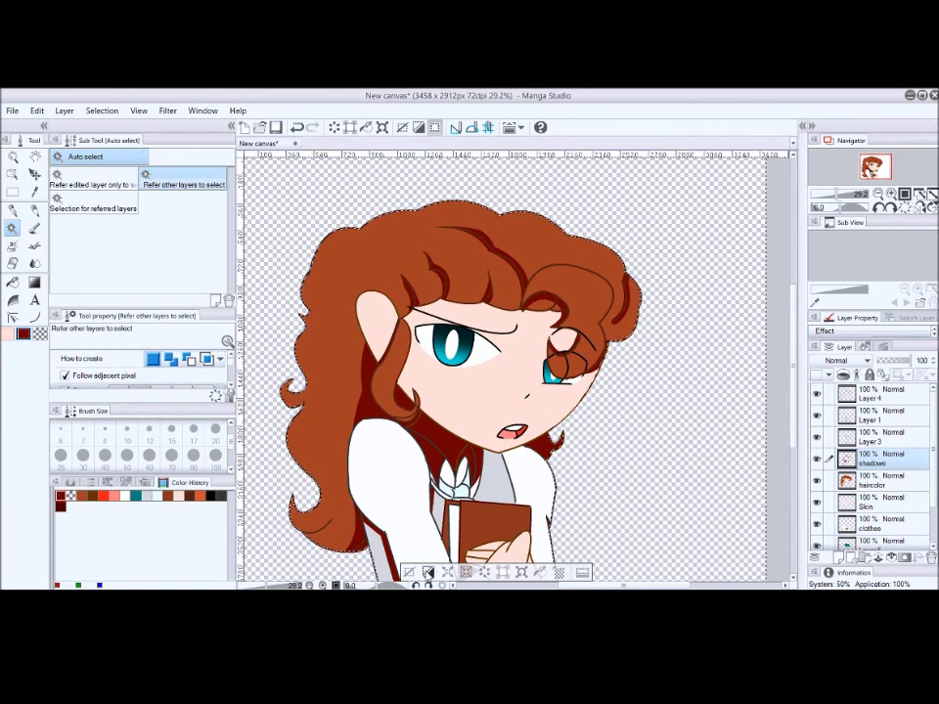
pyautogui.click(12, 245)
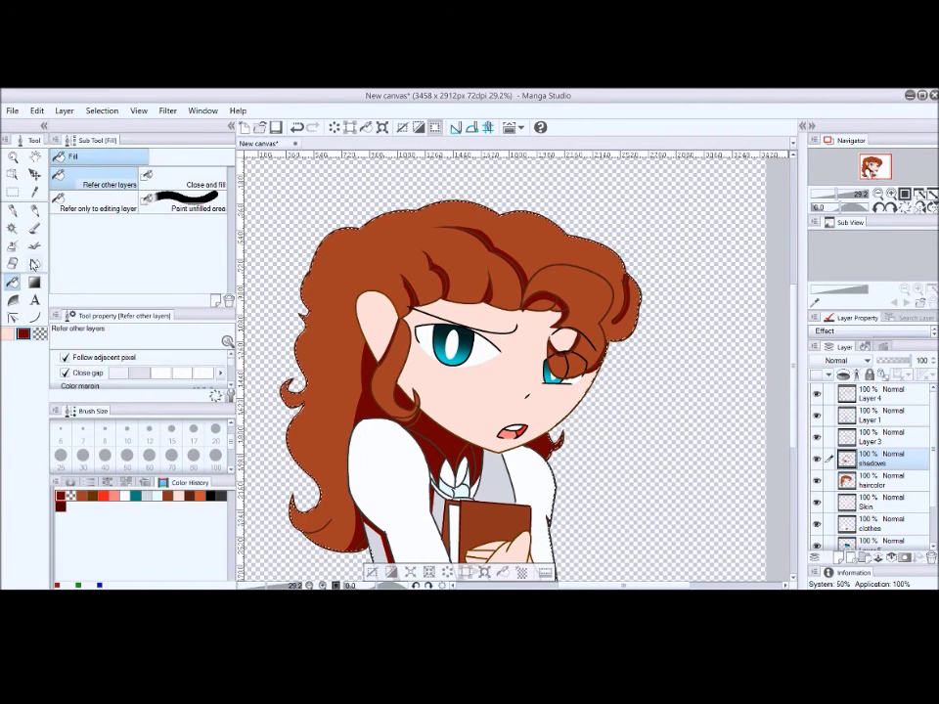
pyautogui.click(36, 262)
pyautogui.moveTo(445, 380)
pyautogui.mouseDown()
pyautogui.moveTo(386, 535)
pyautogui.moveTo(523, 476)
pyautogui.moveTo(605, 408)
pyautogui.moveTo(433, 388)
pyautogui.moveTo(474, 307)
pyautogui.moveTo(458, 253)
pyautogui.moveTo(531, 315)
pyautogui.moveTo(607, 269)
pyautogui.mouseUp()
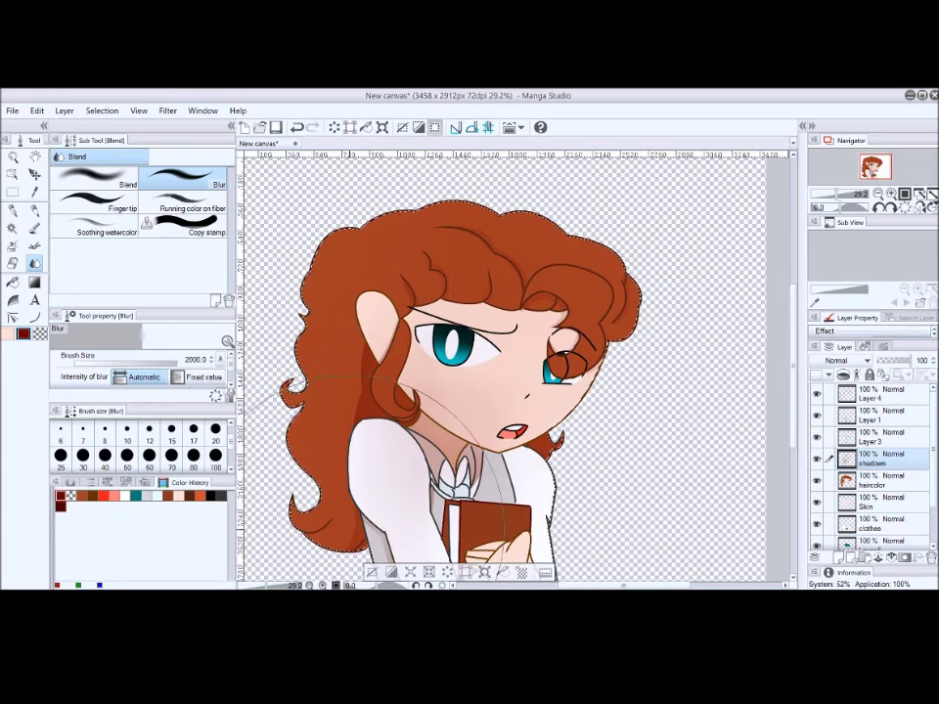
# Lower the shadows layer's opacity to 78%.
pyautogui.click(13, 156)
pyautogui.click(465, 418)
pyautogui.click(465, 418)
pyautogui.moveTo(913, 360); pyautogui.dragTo(906, 362)
# Select the hair on the haircolor layer, sample its reddish-brown colour, and add a new layer above haircolor.
pyautogui.click(881, 480)
pyautogui.click(13, 227)
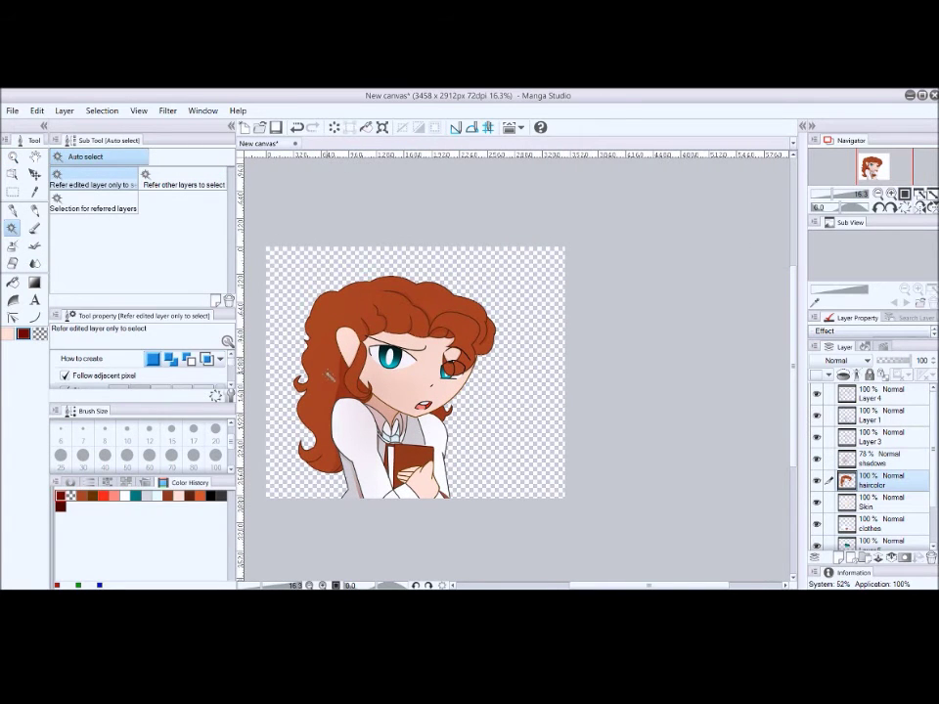
pyautogui.click(318, 392)
pyautogui.press('i')
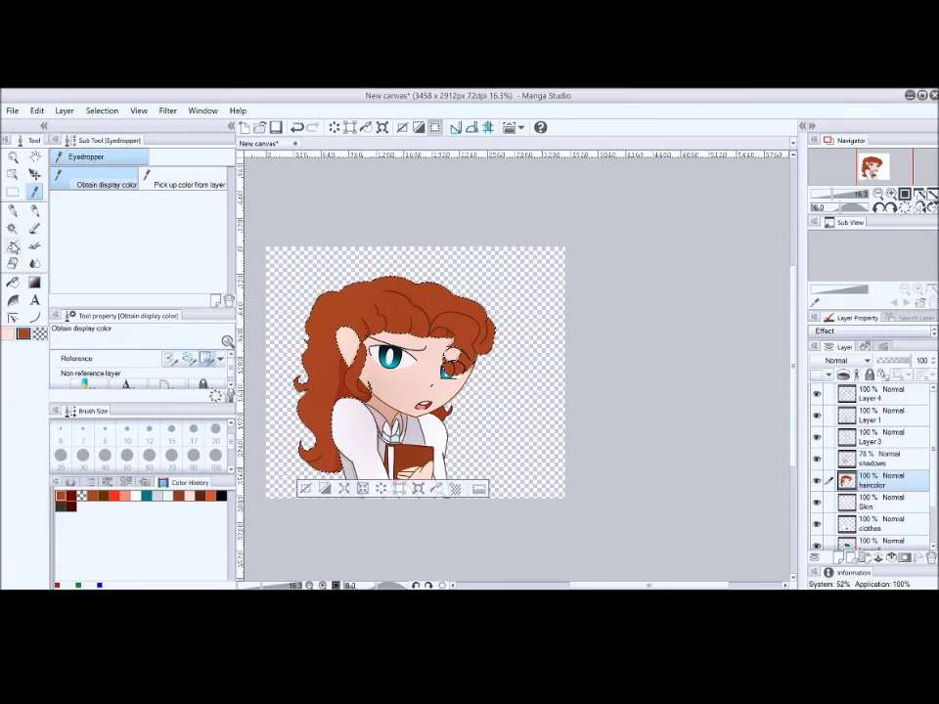
pyautogui.click(13, 245)
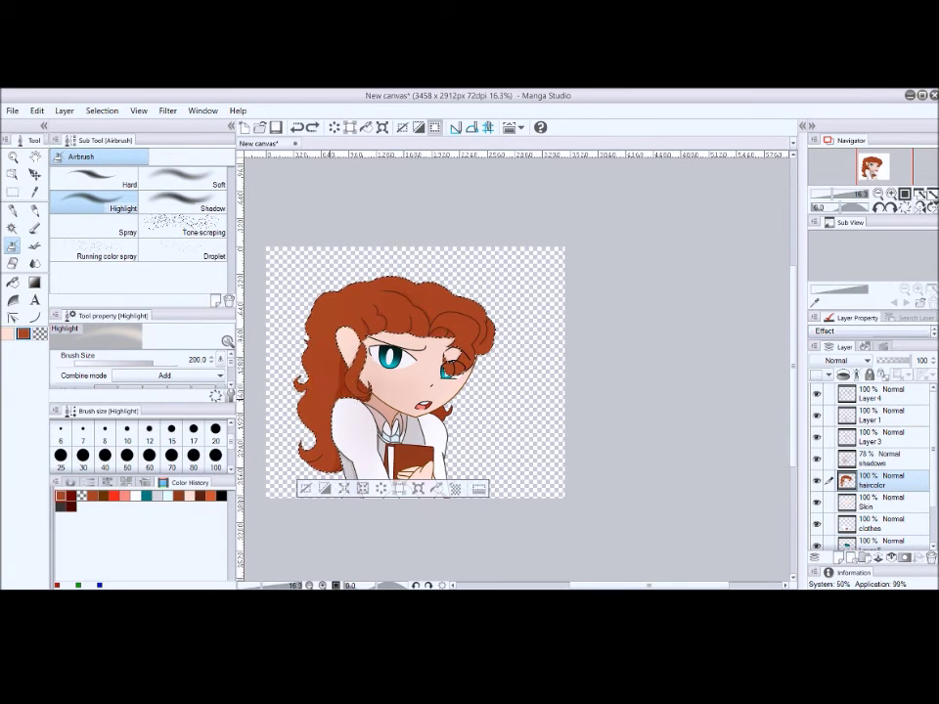
pyautogui.hotkey('ctrl', 'z')
pyautogui.hotkey('ctrl', 'shift', 'n')
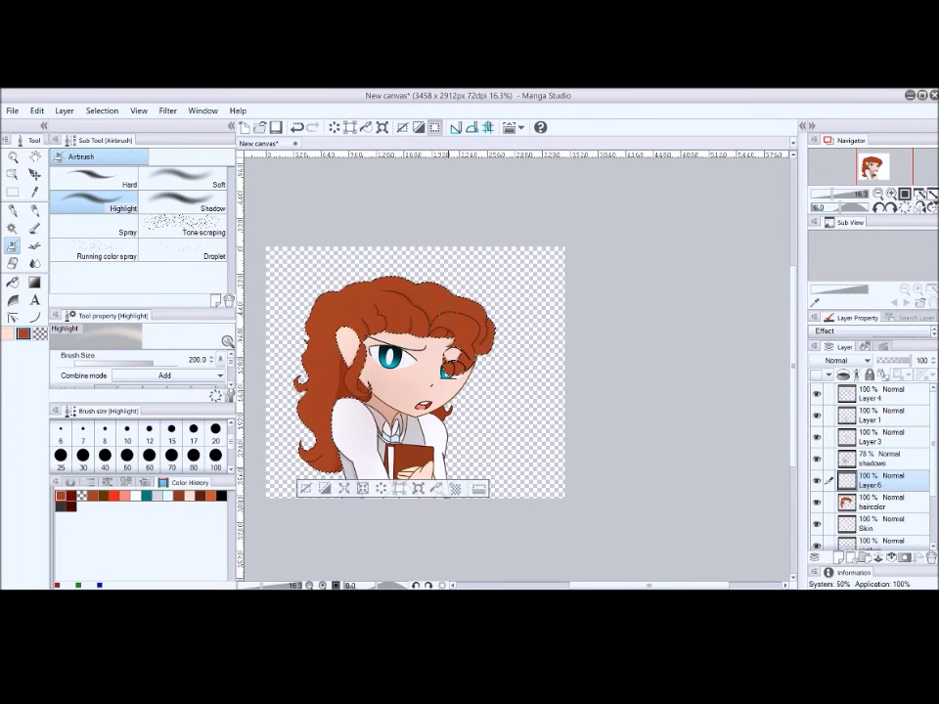
# Try brushing highlights onto the hair on the haircolor layer with the Highlight airbrush, enlarging the brush to 500.
pyautogui.hotkey('alt', '[')
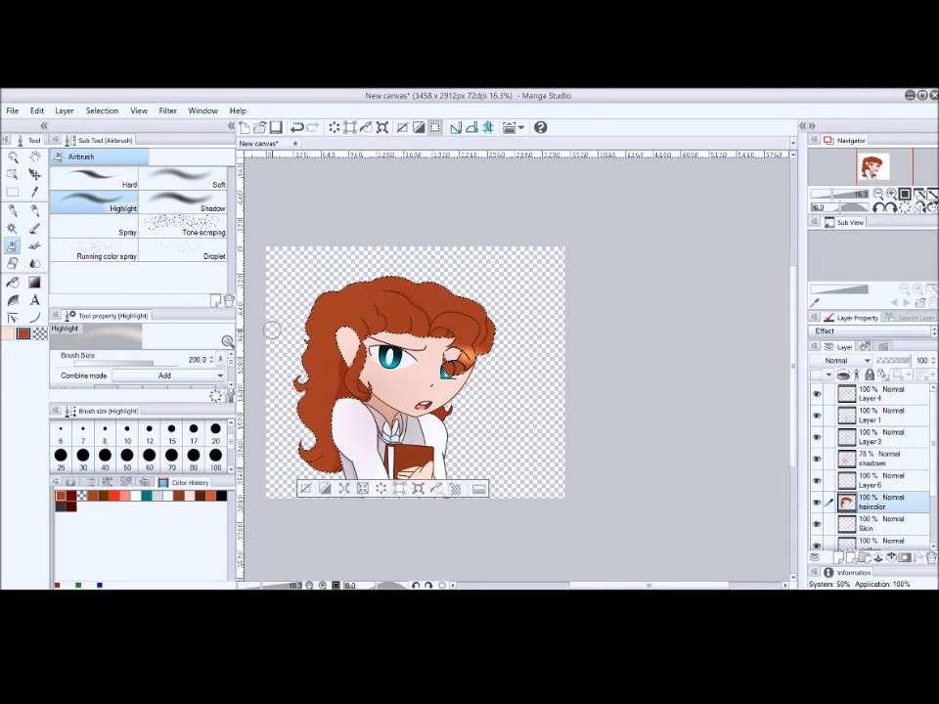
pyautogui.click(215, 455)
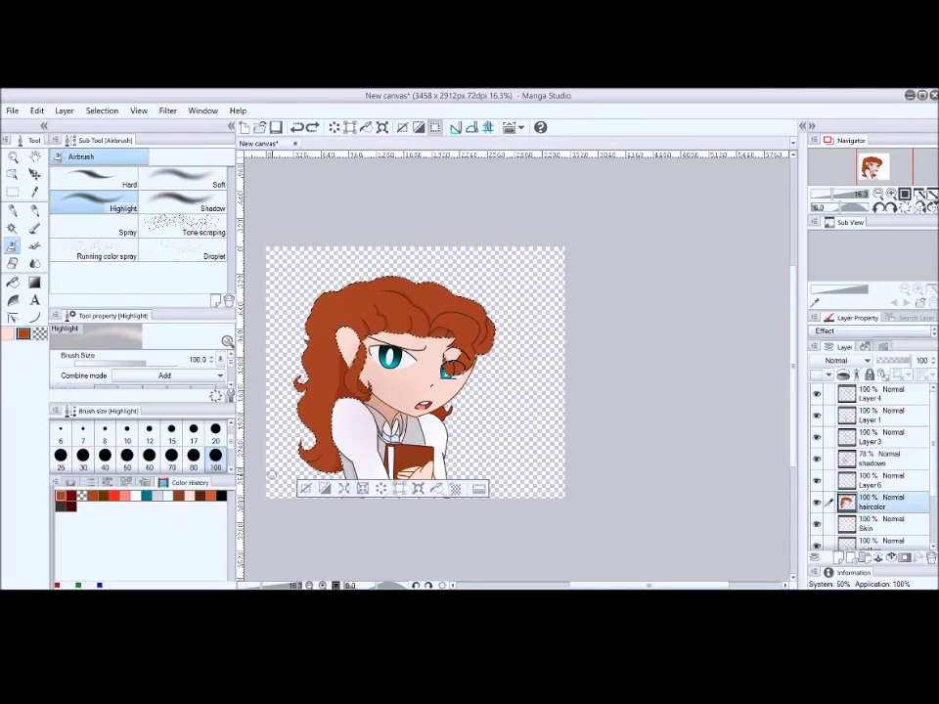
pyautogui.press(']')
pyautogui.press(']')
pyautogui.press(']')
pyautogui.press(']')
pyautogui.press(']')
pyautogui.press(']')
pyautogui.press(']')
pyautogui.press(']')
pyautogui.moveTo(312, 337); pyautogui.dragTo(430, 391)
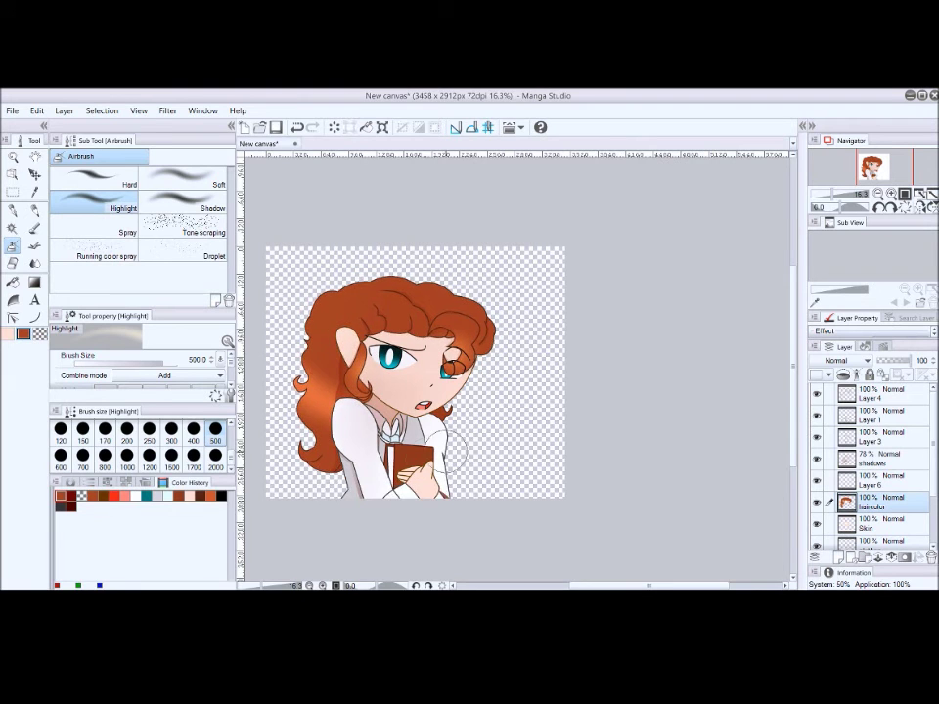
pyautogui.click(880, 480)
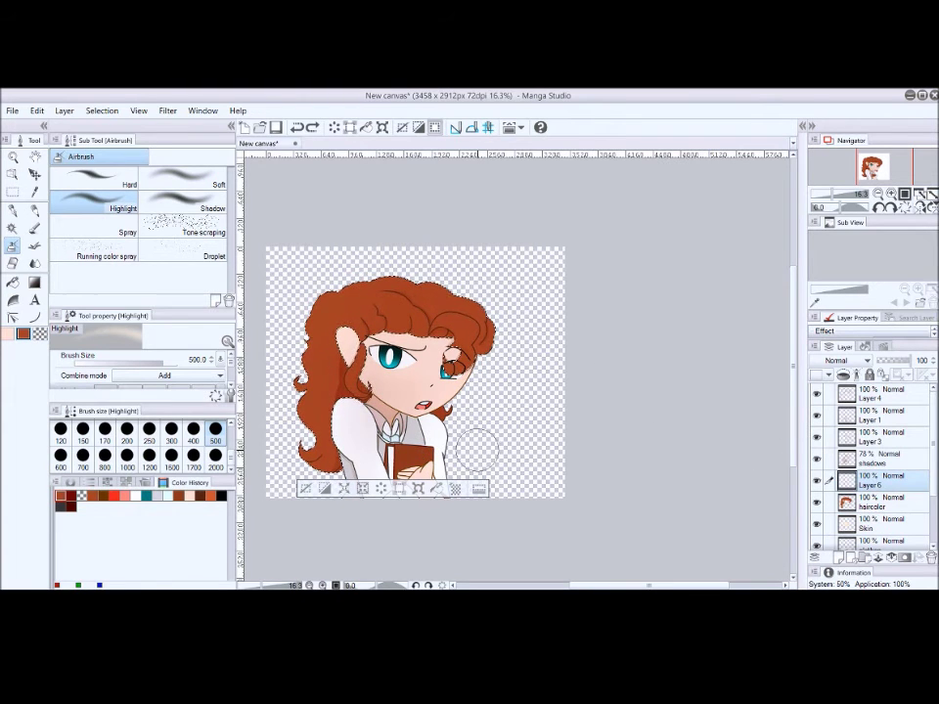
# Sample the bright orange highlight colour from the hair behind the ear on the haircolor layer for the Soft airbrush.
pyautogui.click(880, 501)
pyautogui.click(35, 192)
pyautogui.click(326, 360)
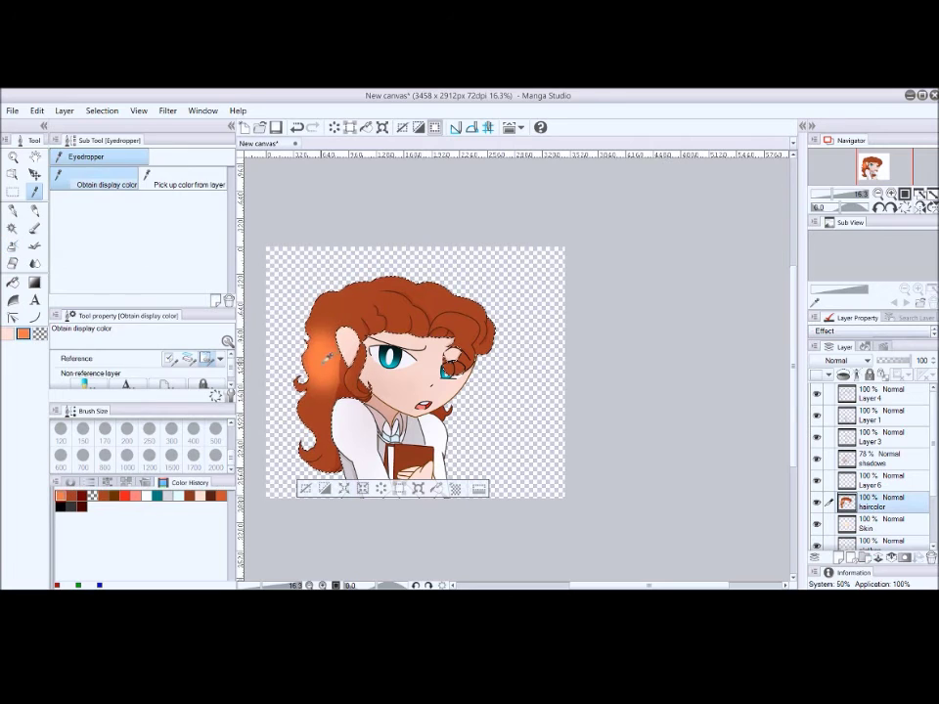
pyautogui.click(12, 247)
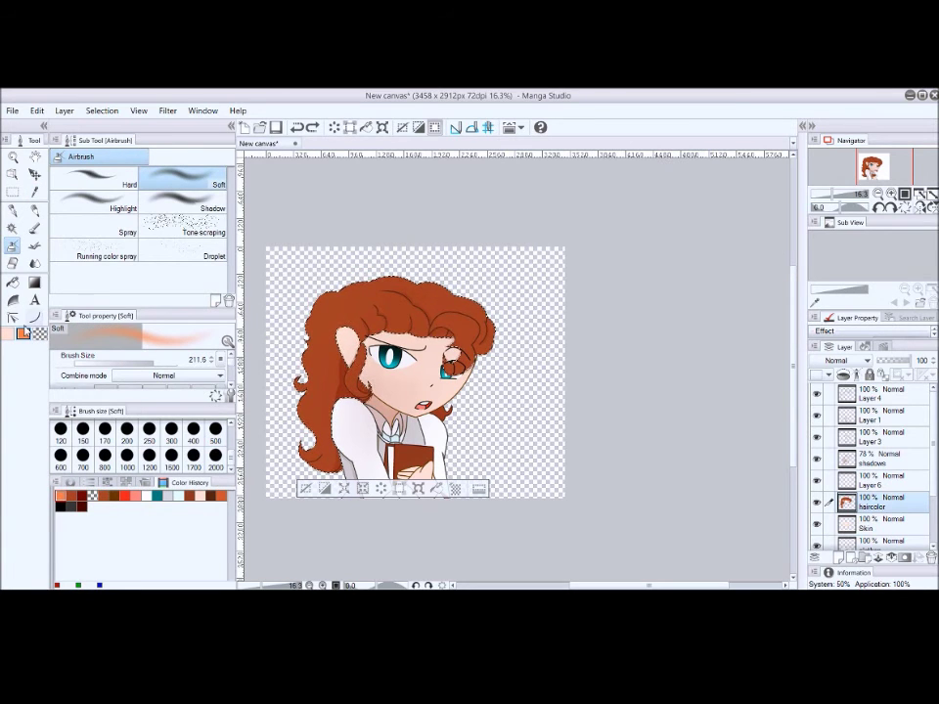
# Airbrush soft orange highlights onto the long hair behind the ear, enlarging the brush to 650.6 and moving the highlights to Layer 6.
pyautogui.moveTo(318, 357); pyautogui.dragTo(350, 422)
pyautogui.keyDown('alt'); pyautogui.click(322, 401); pyautogui.keyUp('alt')
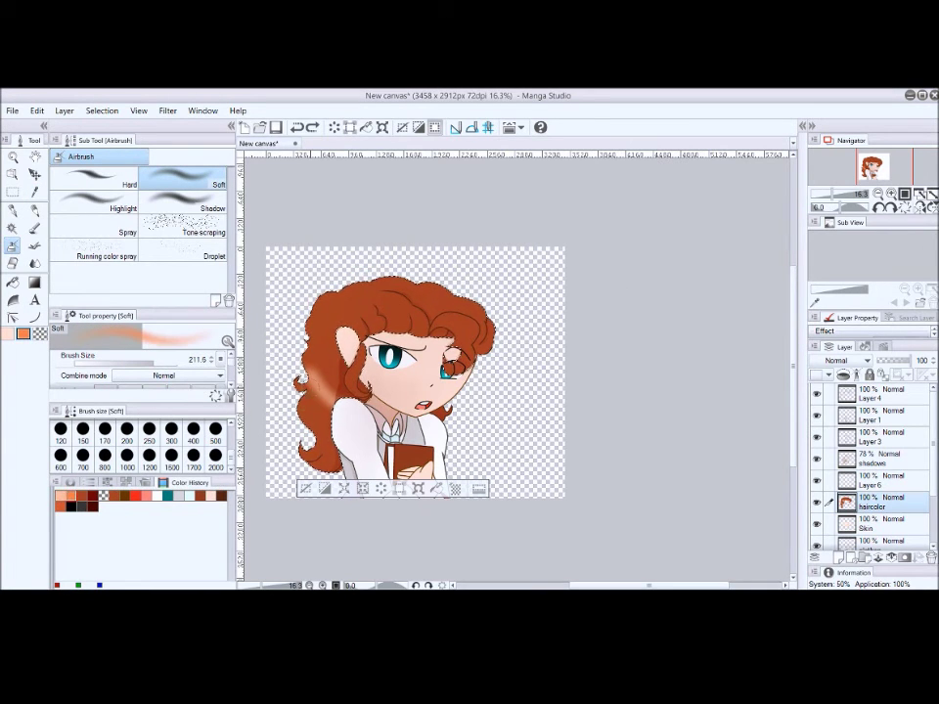
pyautogui.moveTo(321, 370); pyautogui.dragTo(335, 389)
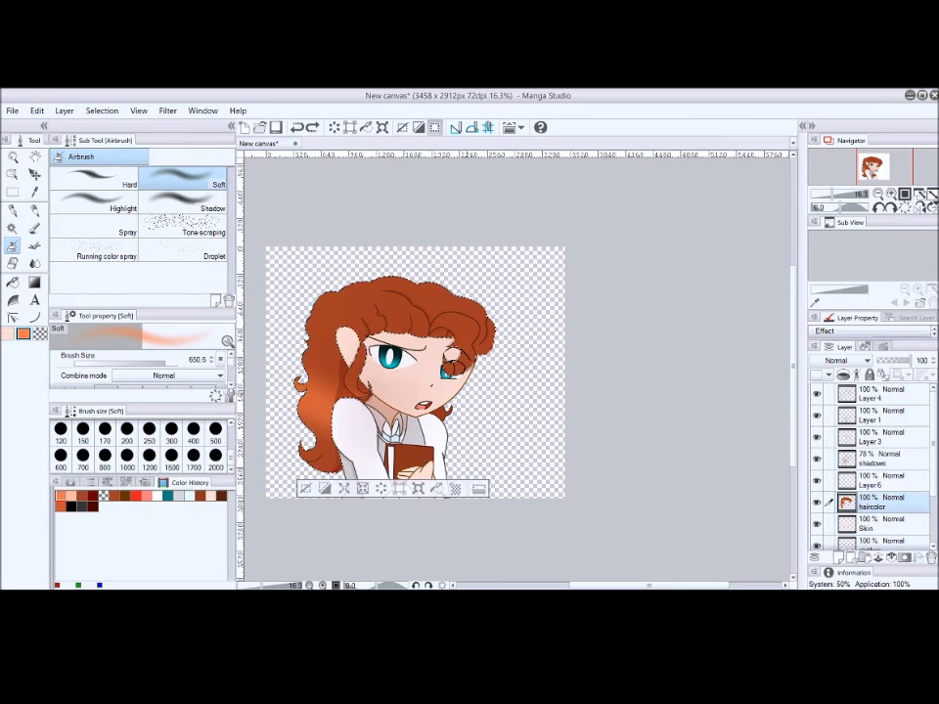
pyautogui.hotkey('ctrl', 'z')
pyautogui.hotkey('ctrl', 'z')
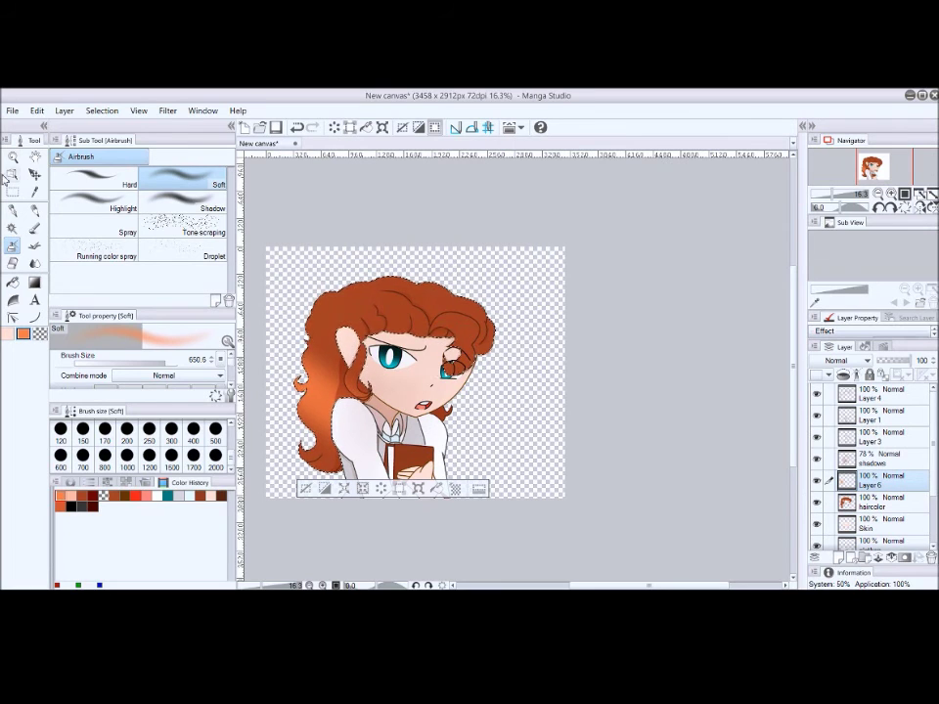
# Add orange highlights to the fringe and the curls beside the face on Layer 6 with the Soft airbrush at size 250.
pyautogui.click(12, 157)
pyautogui.click(398, 329)
pyautogui.click(34, 316)
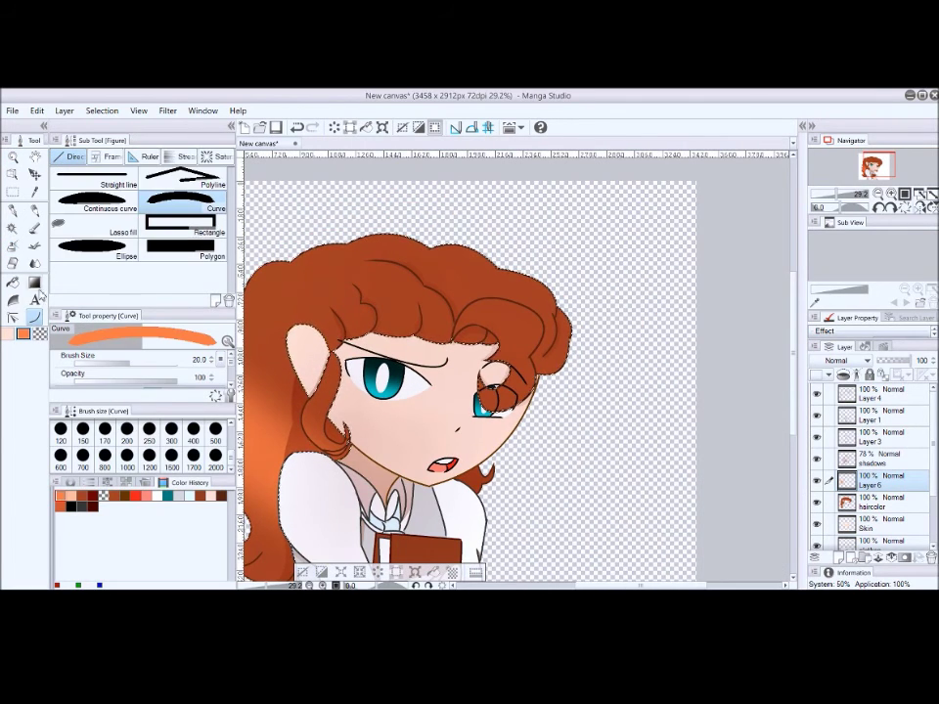
pyautogui.click(12, 246)
pyautogui.moveTo(512, 365); pyautogui.dragTo(526, 383)
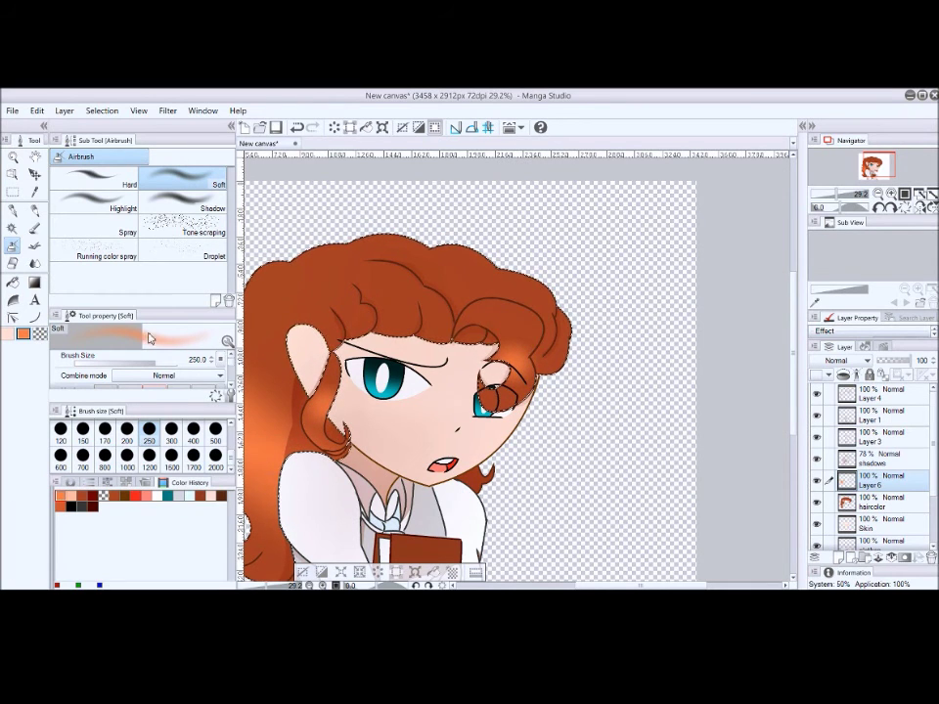
# Lower Layer 6's opacity to 73% and deselect the hair.
pyautogui.keyDown('alt'); pyautogui.click(383, 440); pyautogui.keyUp('alt')
pyautogui.moveTo(904, 362); pyautogui.dragTo(898, 361)
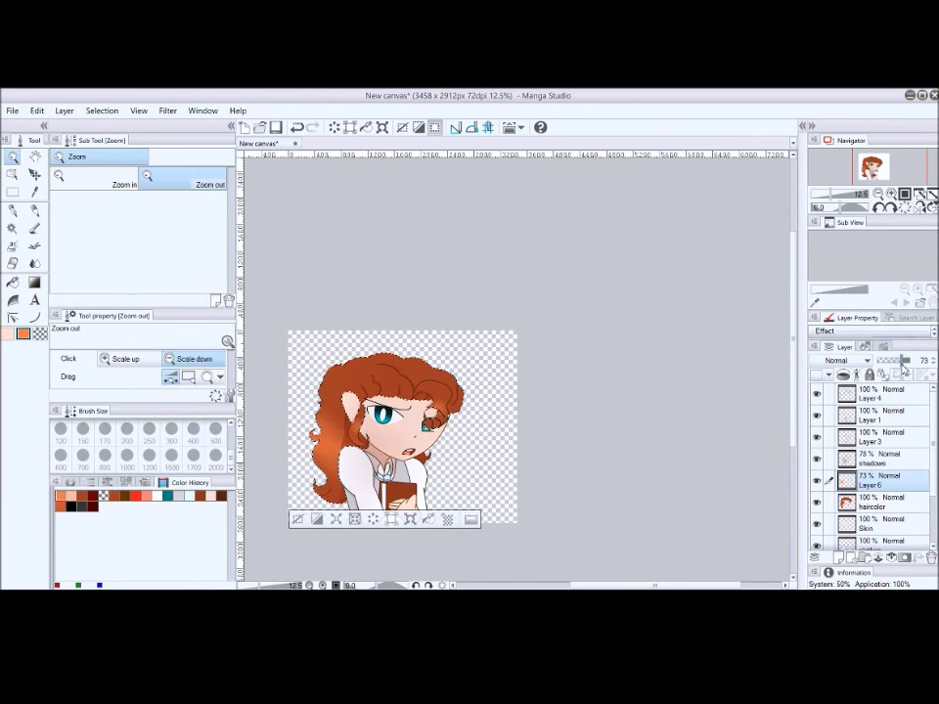
pyautogui.hotkey('ctrl', 'd')
# Select the hand holding the book on the Skin layer.
pyautogui.click(410, 509)
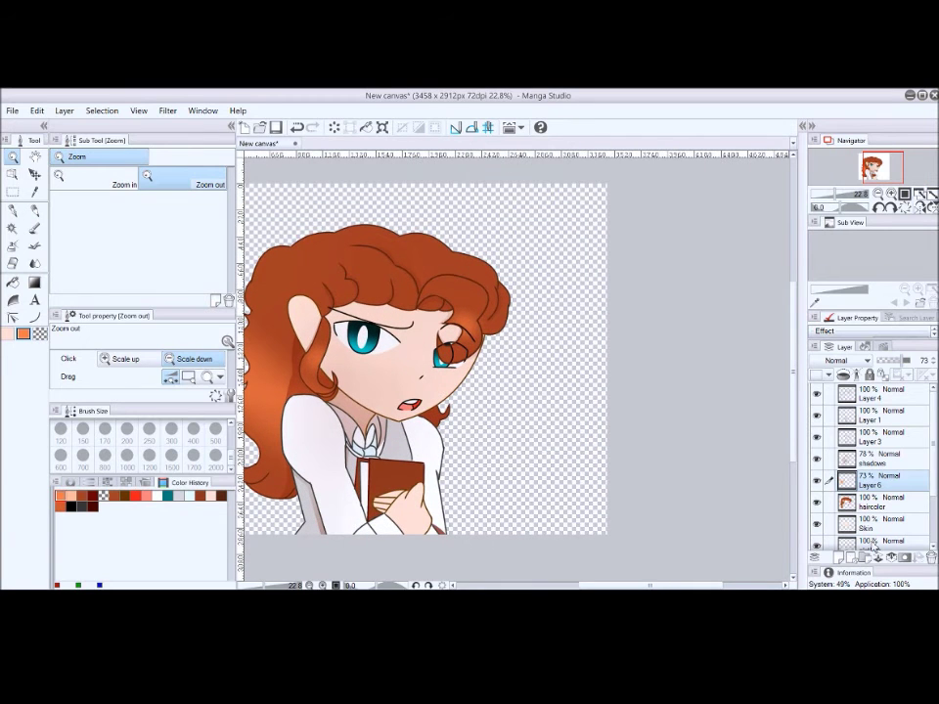
pyautogui.click(880, 524)
pyautogui.press('w')
pyautogui.click(411, 509)
pyautogui.press('/')
pyautogui.click(416, 530)
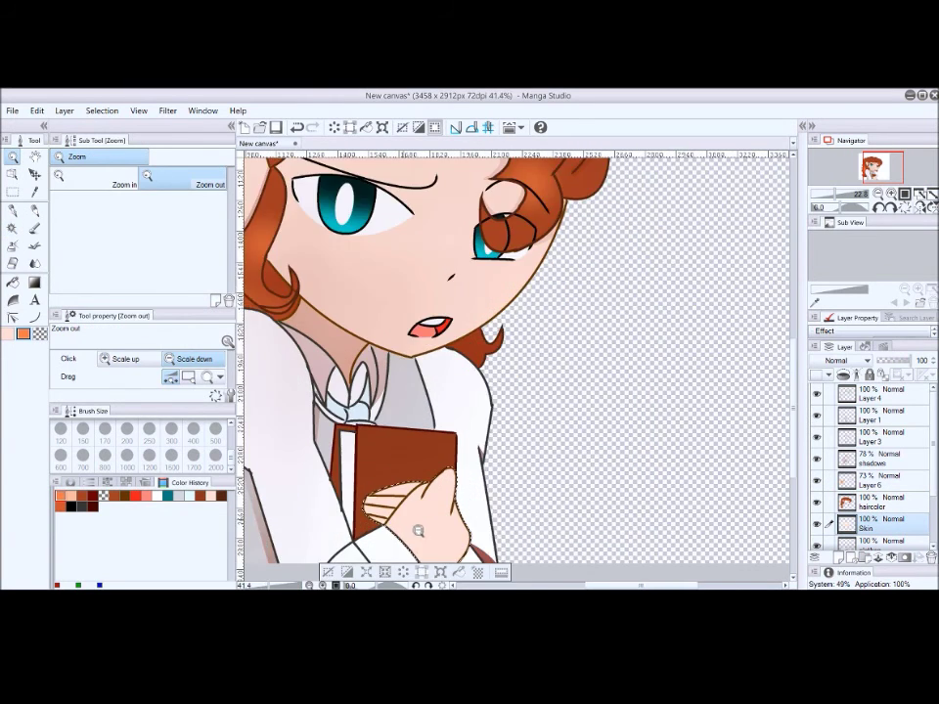
# Brush white highlights onto the selected hand with the Friction hatching brush at size 72.4.
pyautogui.click(419, 398)
pyautogui.click(35, 245)
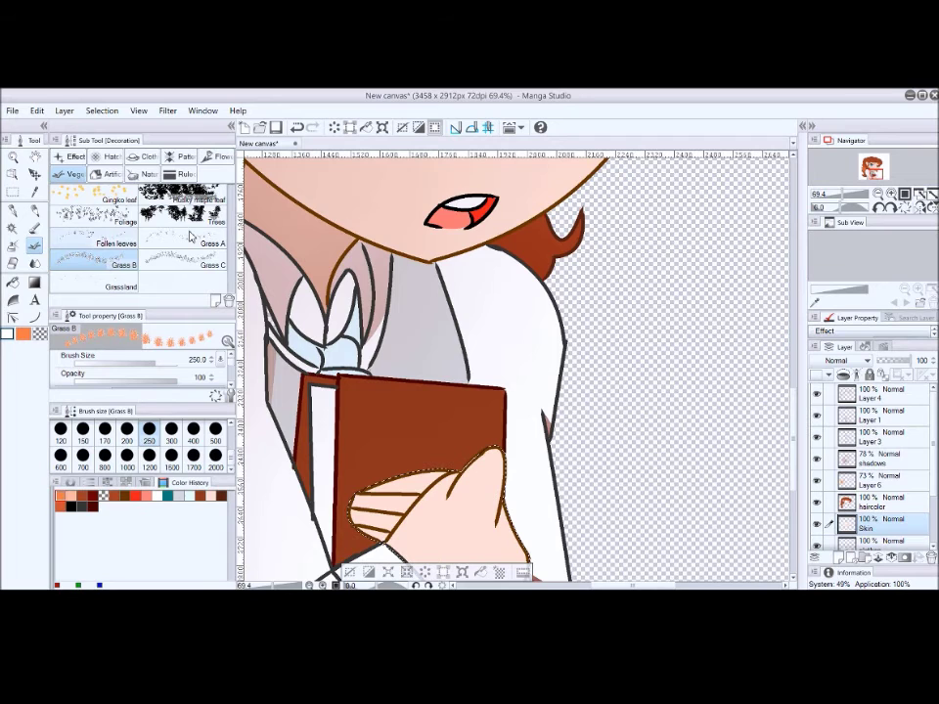
pyautogui.click(72, 157)
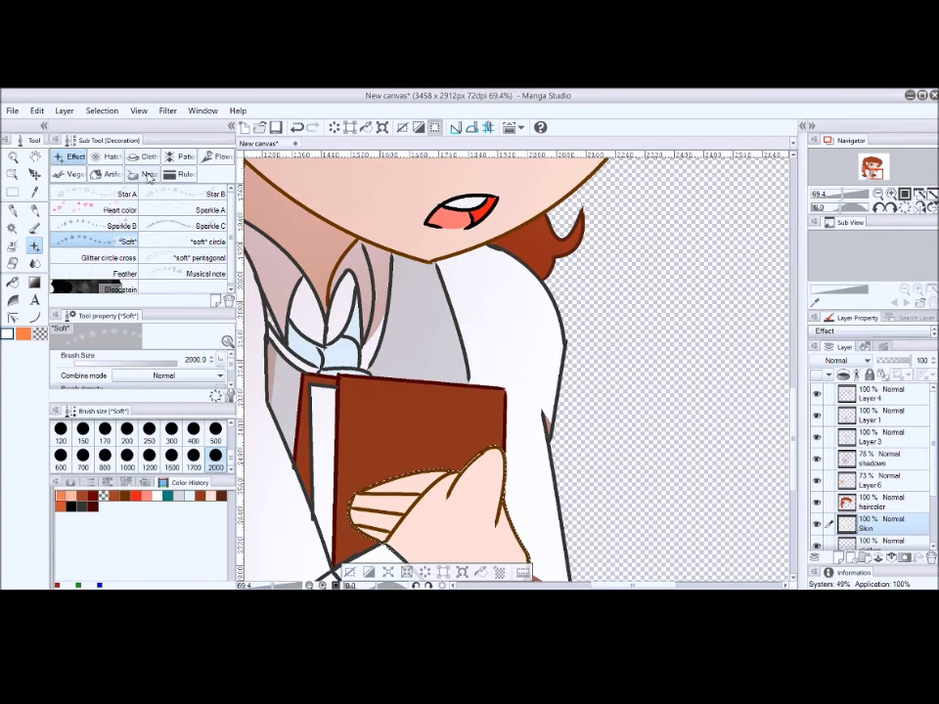
pyautogui.click(107, 157)
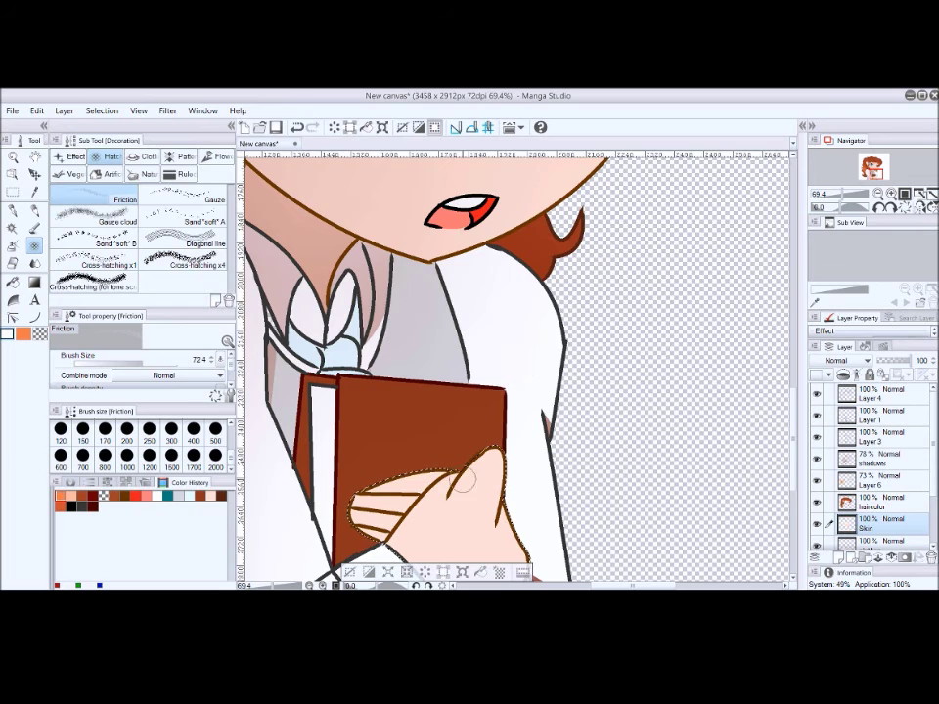
pyautogui.moveTo(440, 495); pyautogui.dragTo(369, 545)
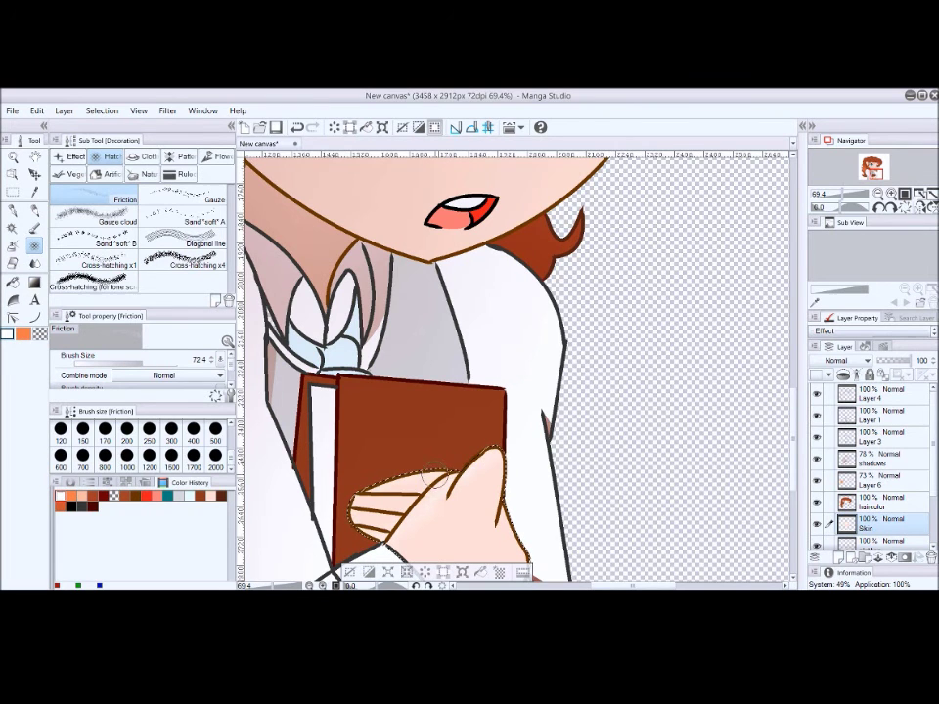
# Select the book cover, brush white Friction texture onto it around the fingers, and clear the selection.
pyautogui.scroll(-2, 928, 498)
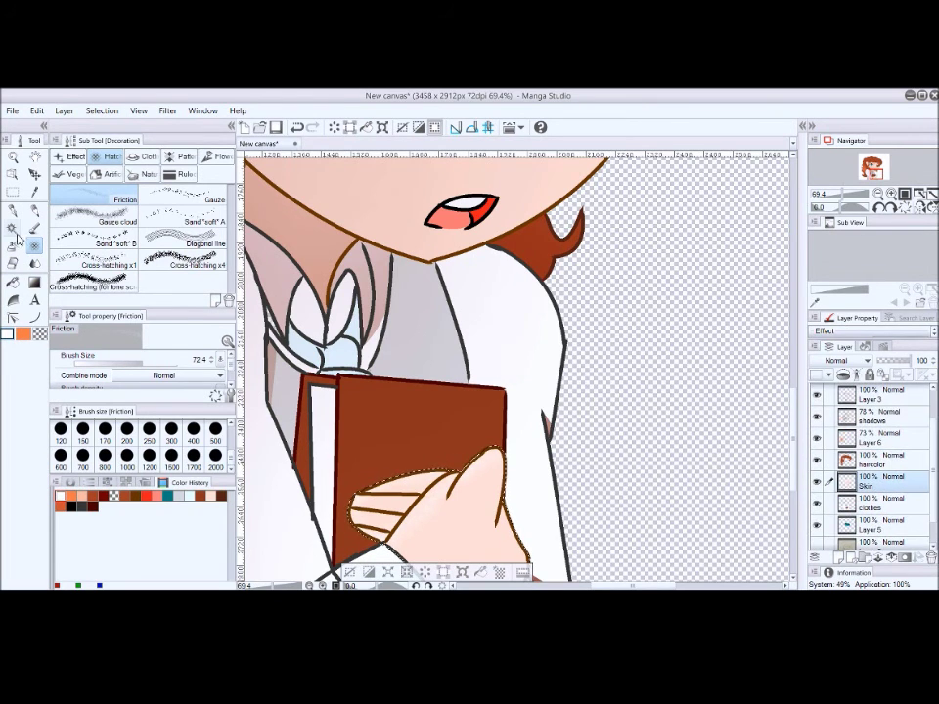
pyautogui.click(12, 227)
pyautogui.click(184, 182)
pyautogui.click(421, 421)
pyautogui.click(13, 245)
pyautogui.click(34, 246)
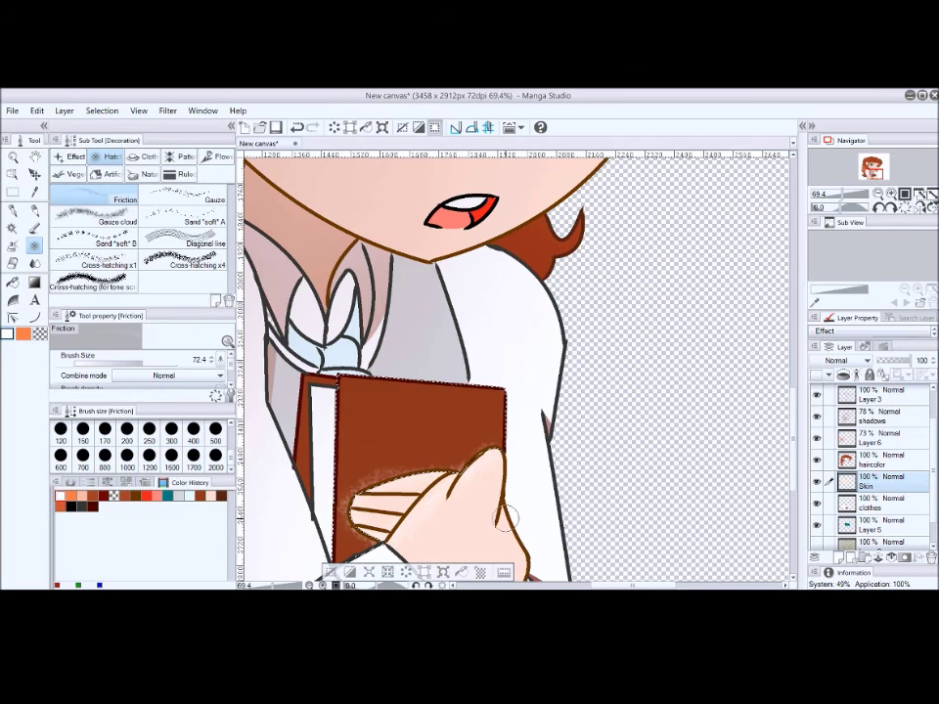
pyautogui.hotkey('ctrl', 'd')
# Soften the shadows layer with the Blur tool at brush size 287.4.
pyautogui.scroll(-3, 528, 484)
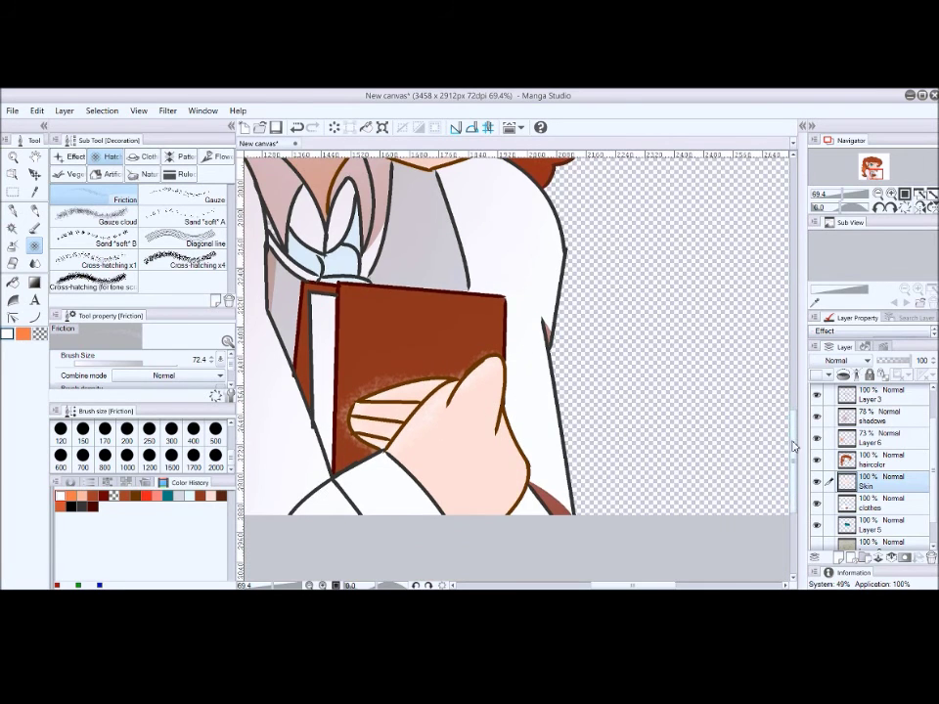
pyautogui.click(13, 156)
pyautogui.click(186, 180)
pyautogui.click(259, 352)
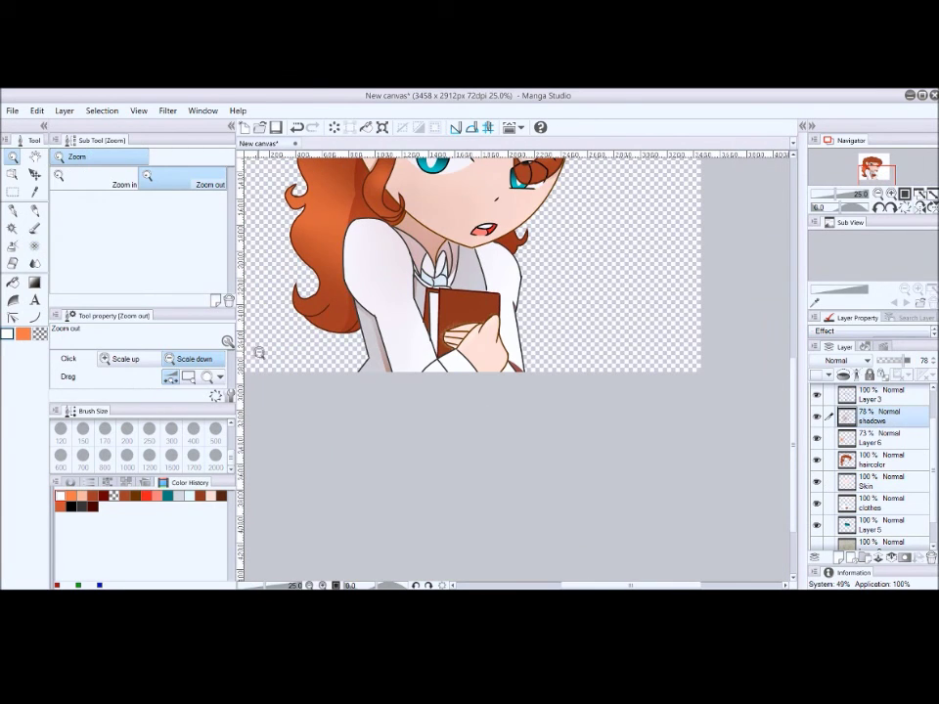
pyautogui.click(35, 262)
pyautogui.moveTo(905, 360)
pyautogui.mouseDown()
pyautogui.moveTo(896, 364)
pyautogui.moveTo(905, 361)
pyautogui.mouseUp()
pyautogui.click(157, 361)
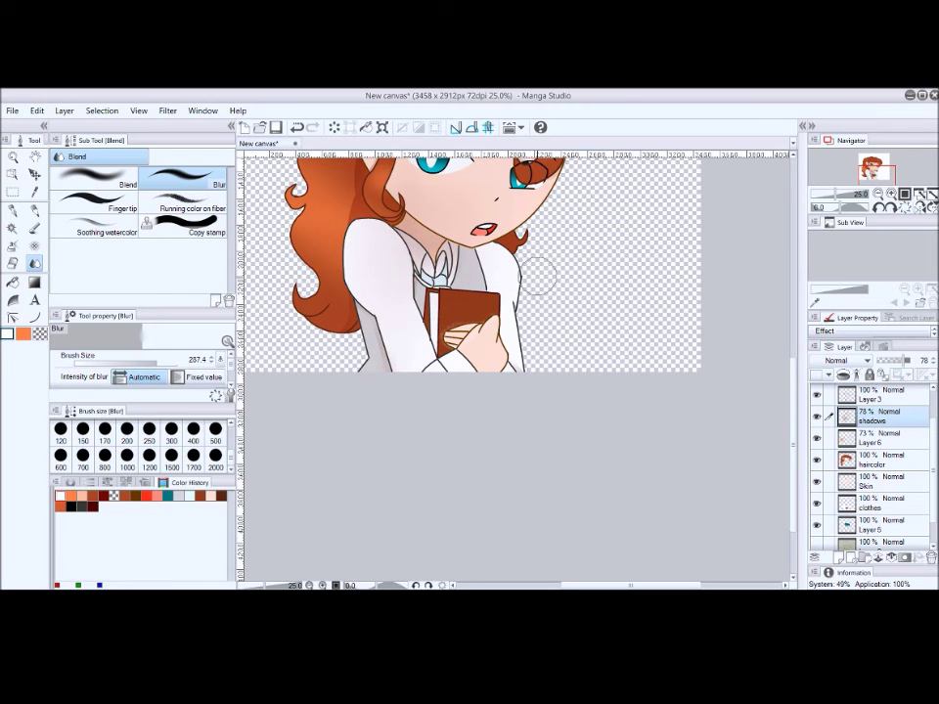
# Clear the scanned sketch from Layer 2 by covering the canvas with a transparent Polygon figure.
pyautogui.scroll(5, 538, 278)
pyautogui.click(13, 157)
pyautogui.click(587, 391)
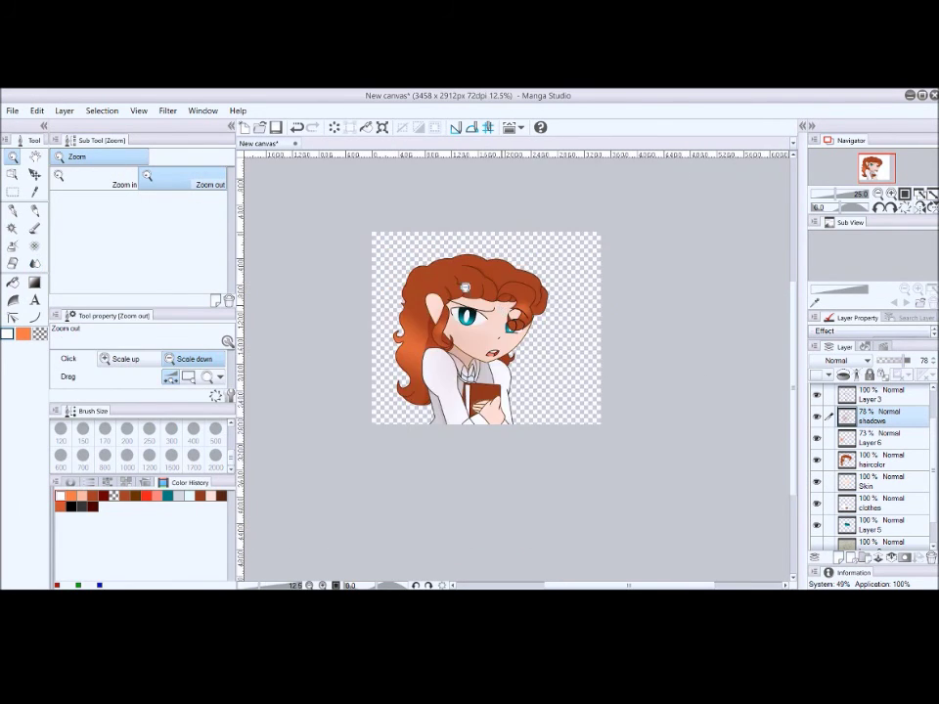
pyautogui.click(684, 460)
pyautogui.click(745, 505)
pyautogui.click(34, 317)
pyautogui.click(178, 252)
pyautogui.moveTo(364, 237); pyautogui.dragTo(629, 440)
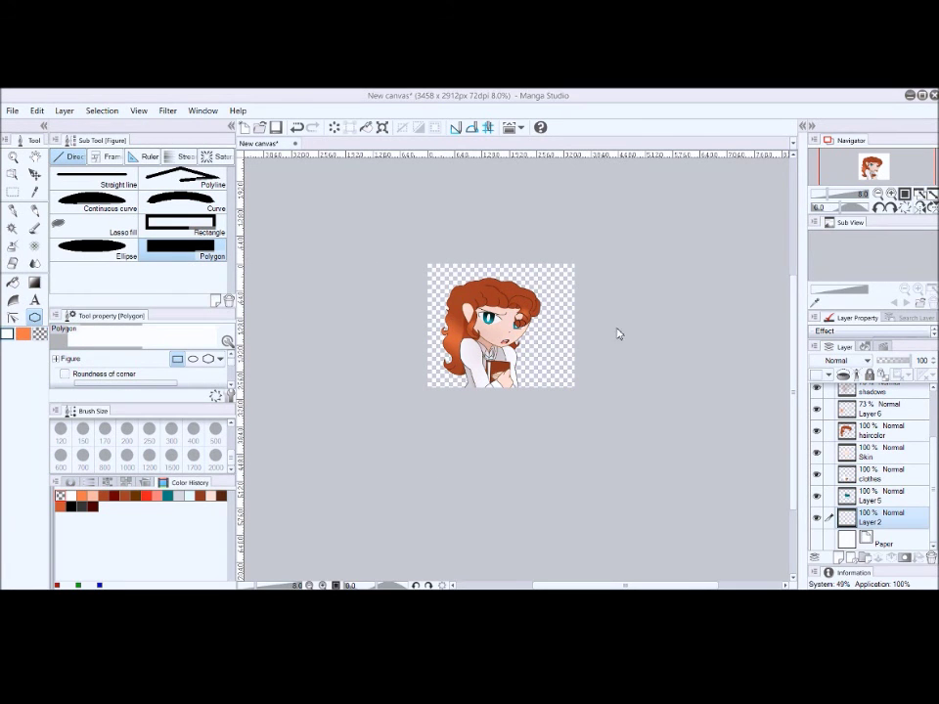
# Fill Layer 2 with a dark grey four-sided polygon drawn around the whole canvas as the background.
pyautogui.click(413, 255)
pyautogui.click(596, 256)
pyautogui.click(596, 398)
pyautogui.doubleClick(412, 399)
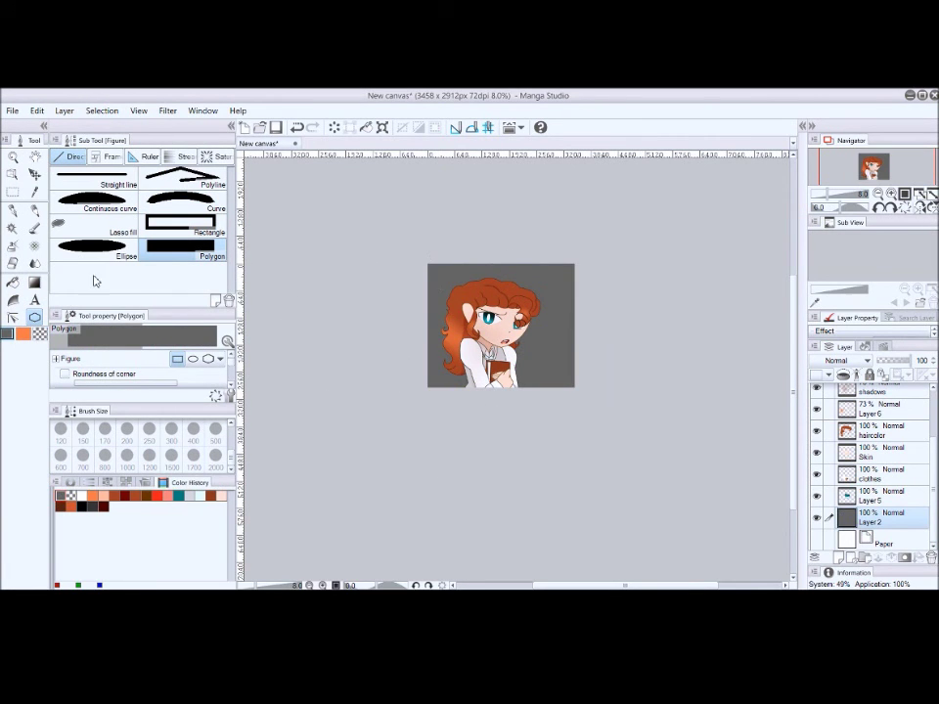
# Brush a cloudy white texture over the grey background on Layer 2 with the Friction brush at size 1472.3.
pyautogui.click(12, 246)
pyautogui.click(34, 246)
pyautogui.moveTo(108, 364); pyautogui.dragTo(177, 367)
pyautogui.moveTo(460, 279)
pyautogui.mouseDown()
pyautogui.moveTo(609, 283)
pyautogui.moveTo(460, 294)
pyautogui.moveTo(548, 333)
pyautogui.moveTo(506, 377)
pyautogui.moveTo(540, 357)
pyautogui.moveTo(593, 388)
pyautogui.moveTo(430, 320)
pyautogui.moveTo(587, 280)
pyautogui.mouseUp()
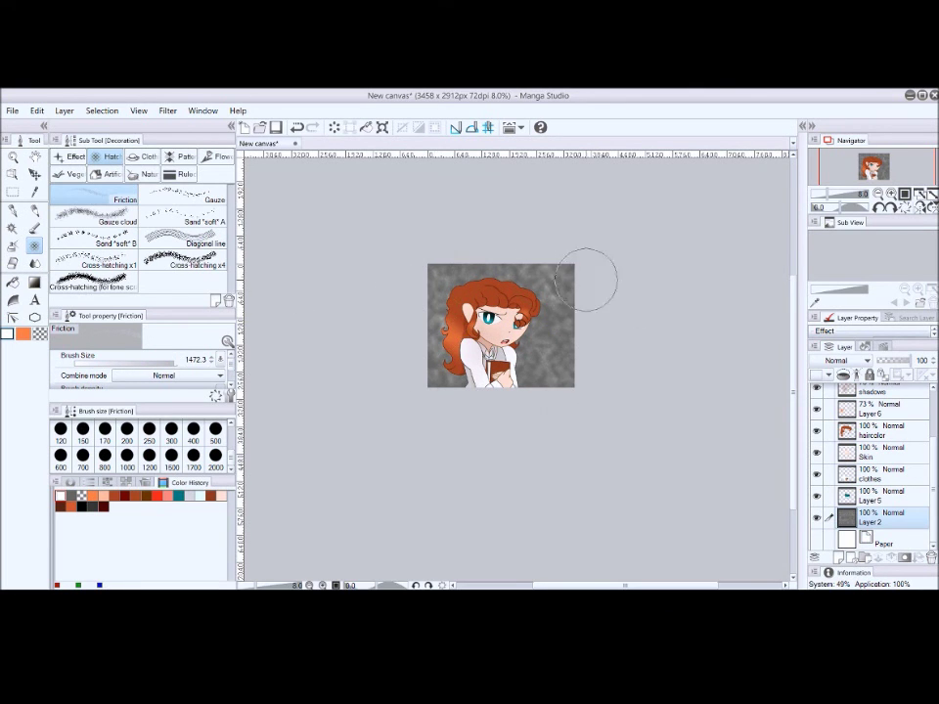